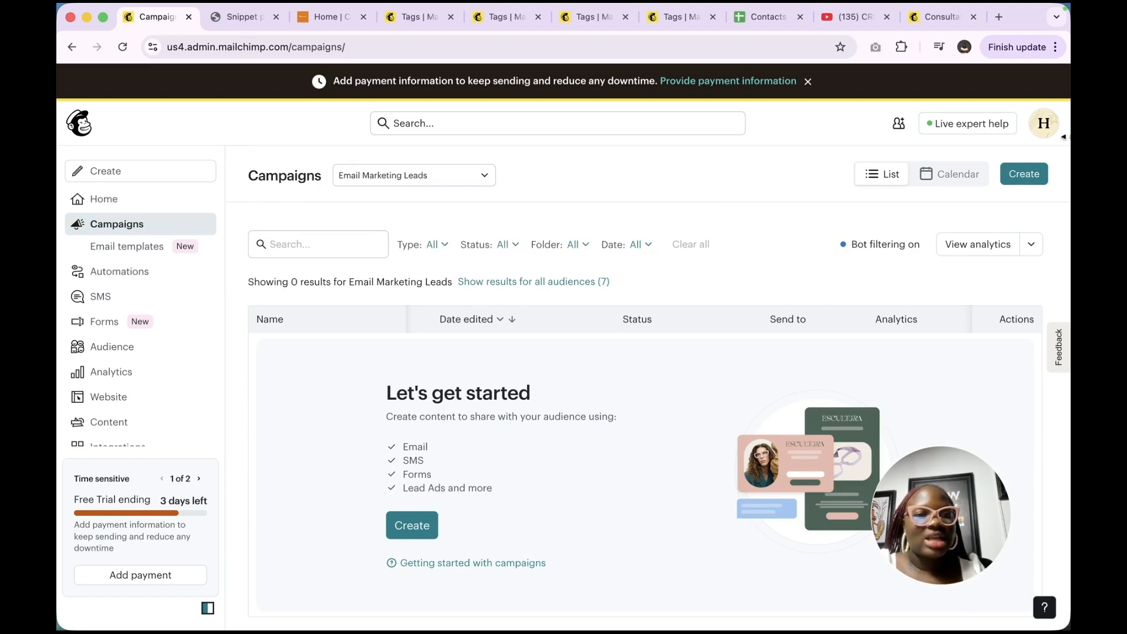
Start a new email campaign with the Create button on the Campaigns page.
{"action": "scroll", "coordinate": [991, 319], "scroll_direction": "down", "scroll_amount": 2}
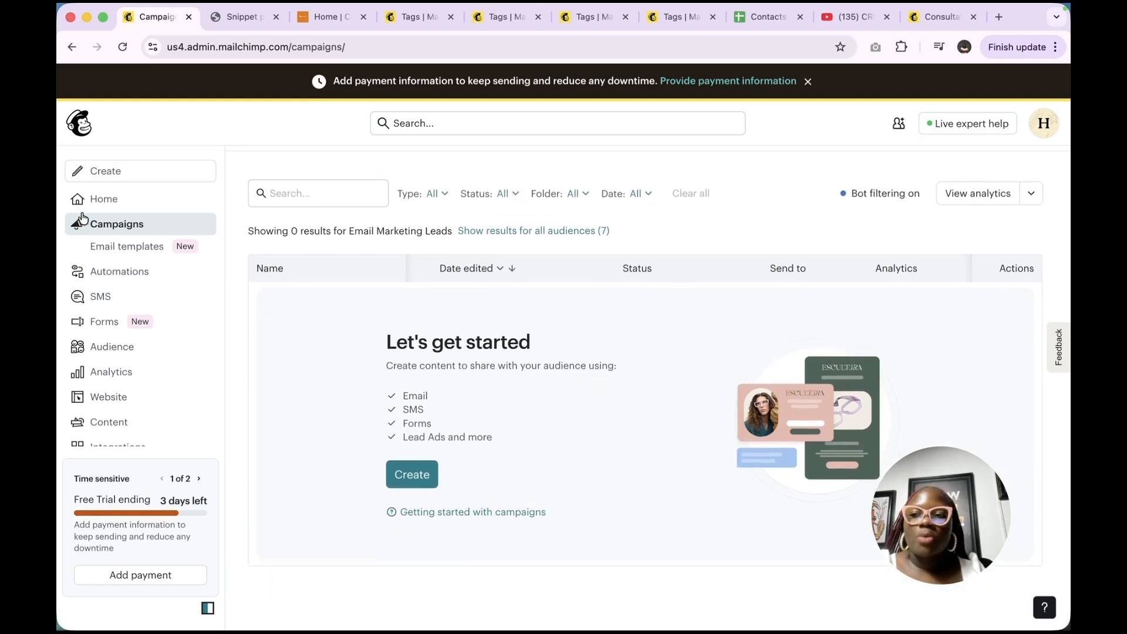
{"action": "scroll", "coordinate": [555, 312], "scroll_direction": "up", "scroll_amount": 2}
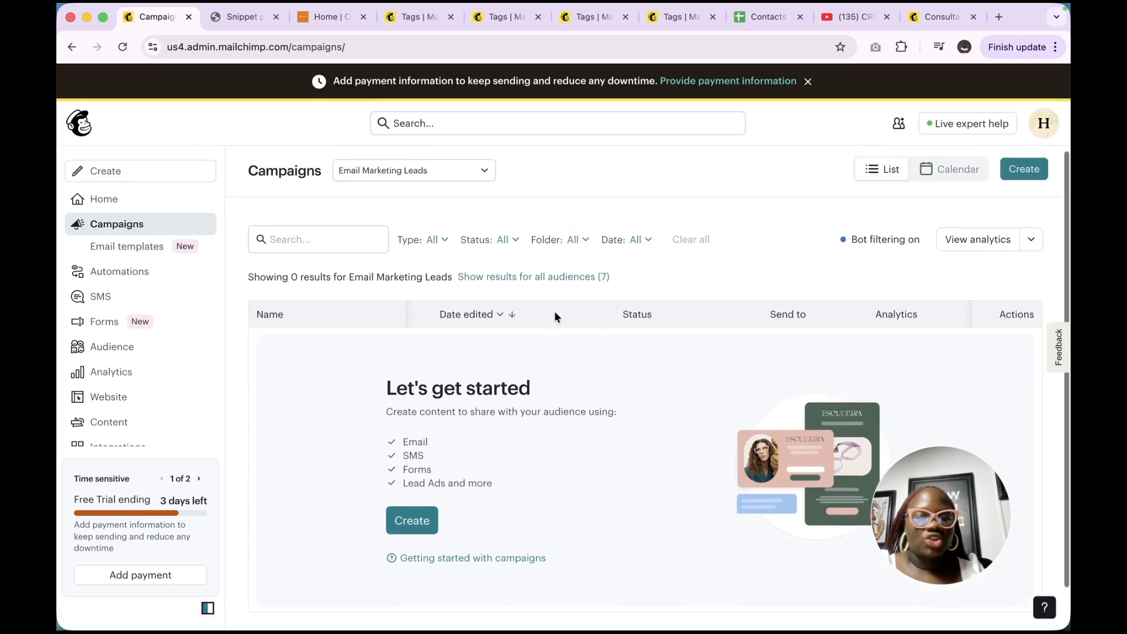
{"action": "left_click", "coordinate": [1023, 176]}
Name the new email 'April Newsletter' and create it.
{"action": "left_click", "coordinate": [637, 287]}
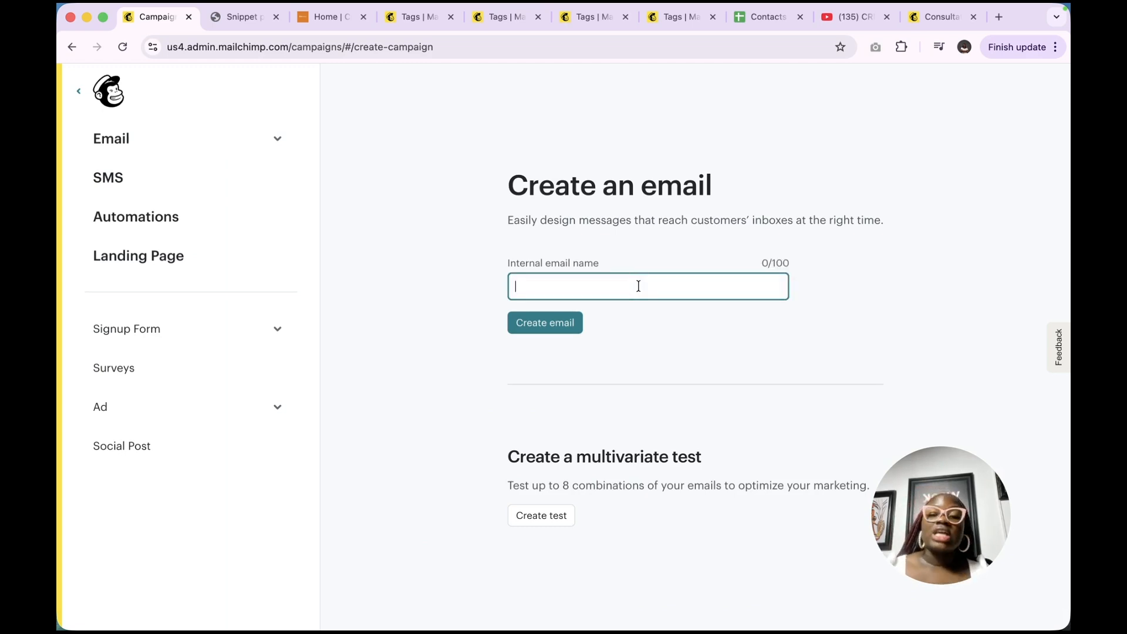
{"action": "type", "text": "M"}
{"action": "key", "text": "BackSpace"}
{"action": "type", "text": "A"}
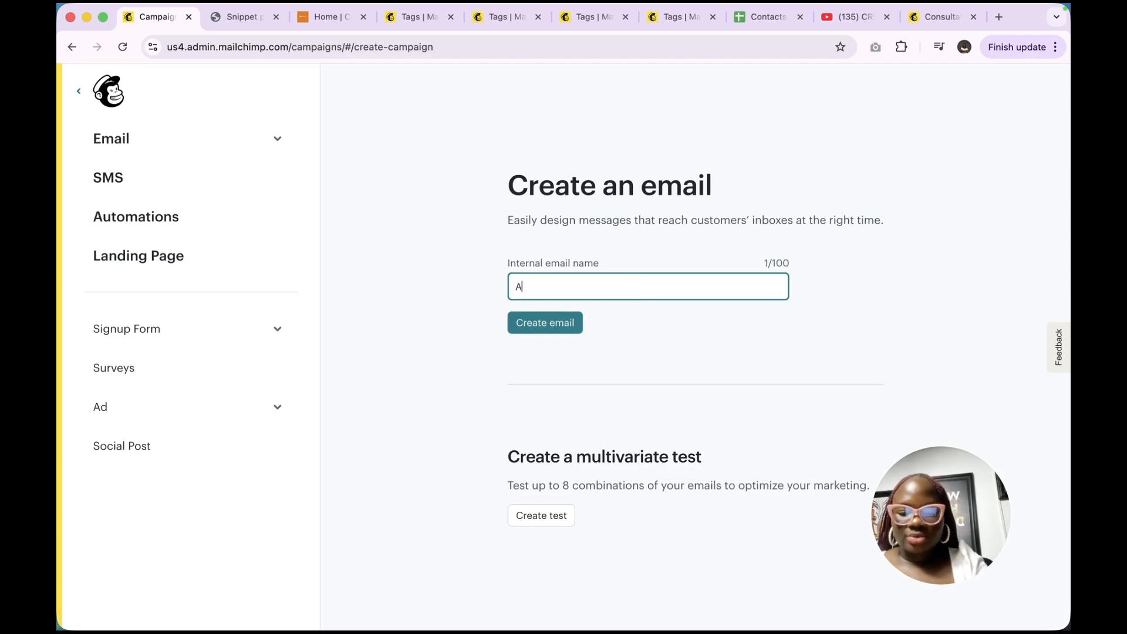
{"action": "type", "text": "pril News"}
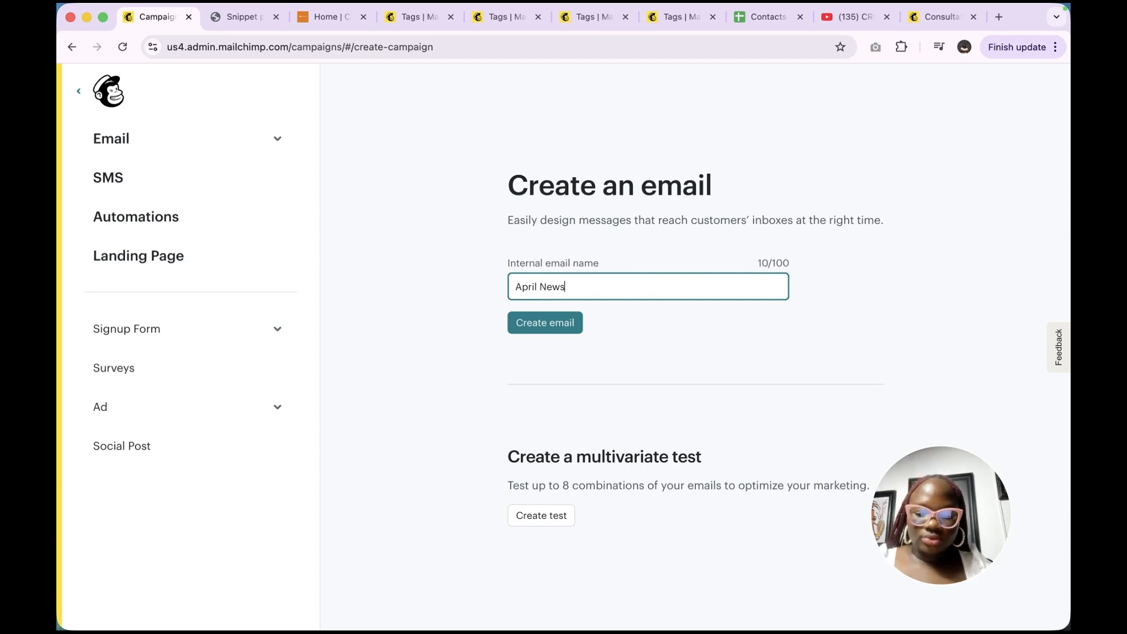
{"action": "type", "text": "letter"}
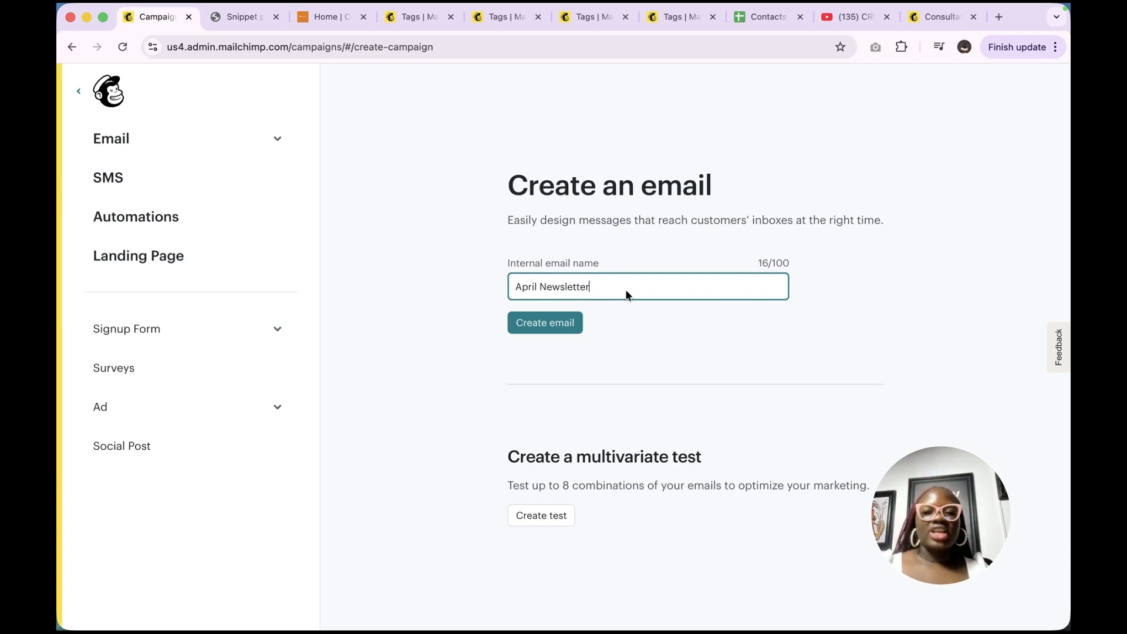
{"action": "left_click", "coordinate": [546, 326]}
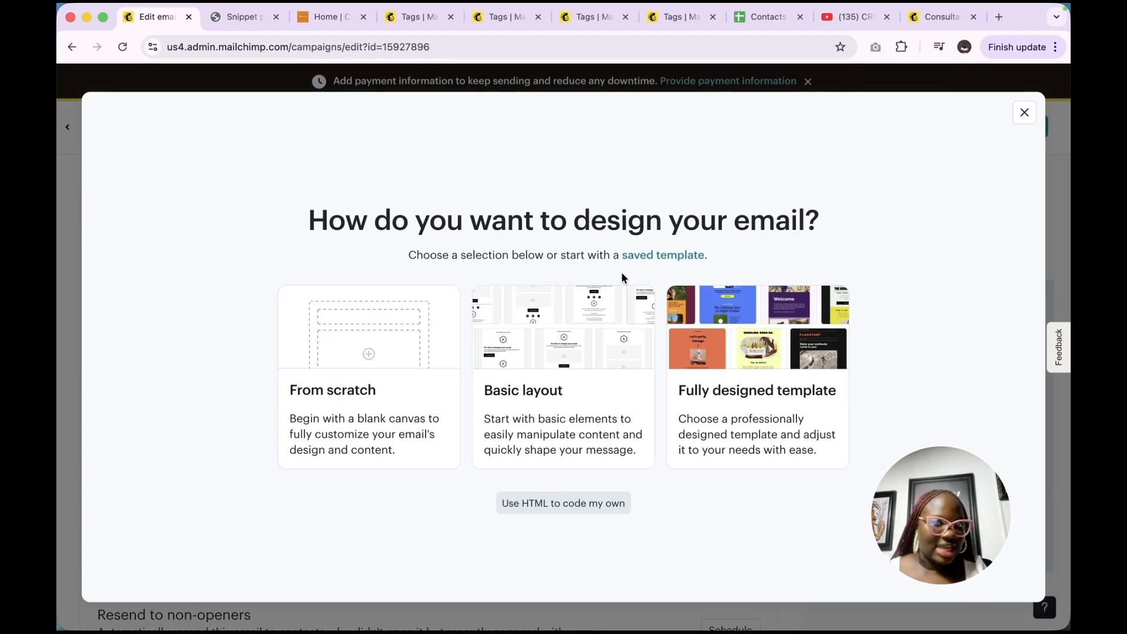
Pick the Event Campaigns card from the saved templates and apply it.
{"action": "left_click", "coordinate": [660, 255]}
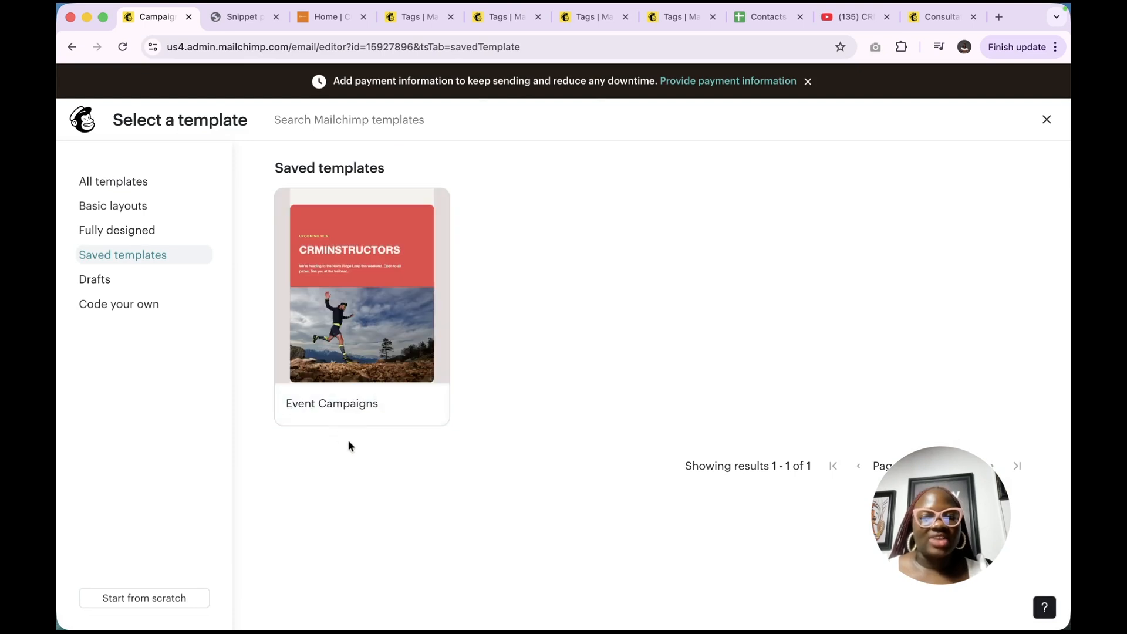
{"action": "mouse_move", "coordinate": [371, 300]}
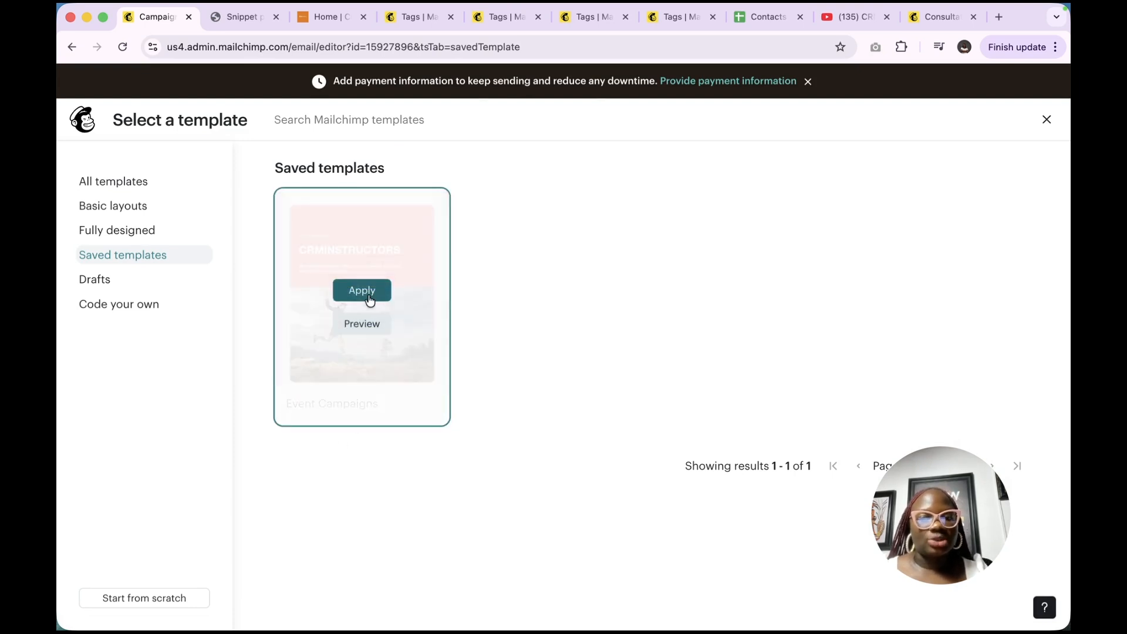
{"action": "left_click", "coordinate": [370, 299]}
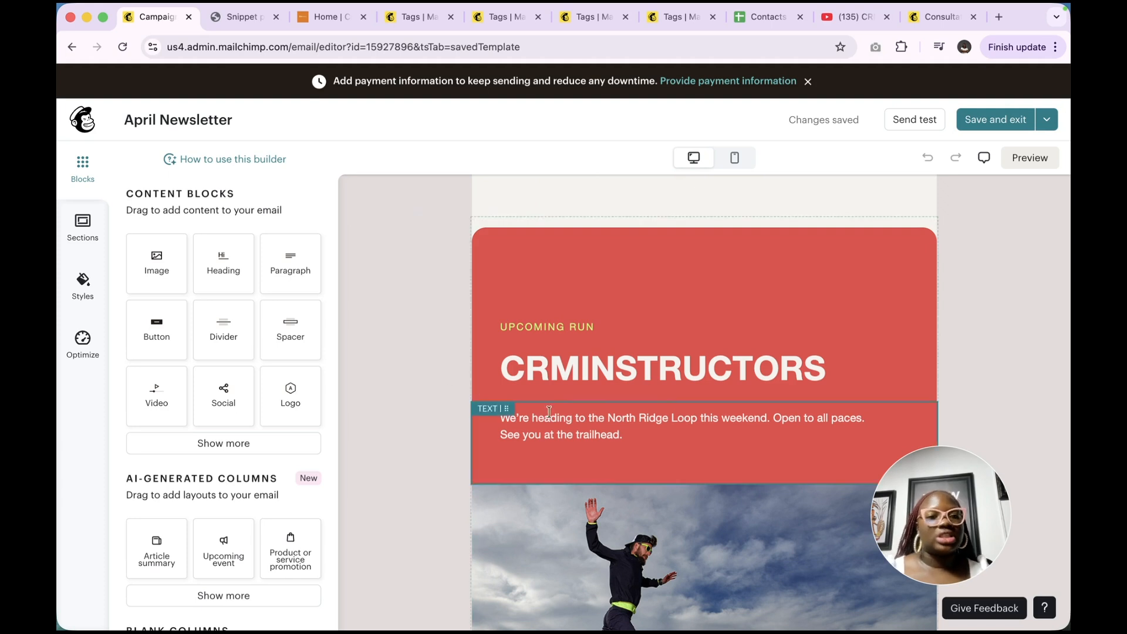
Scroll through the email and inspect the Header logo and Feature split left sections.
{"action": "scroll", "coordinate": [672, 334], "scroll_direction": "down", "scroll_amount": 10}
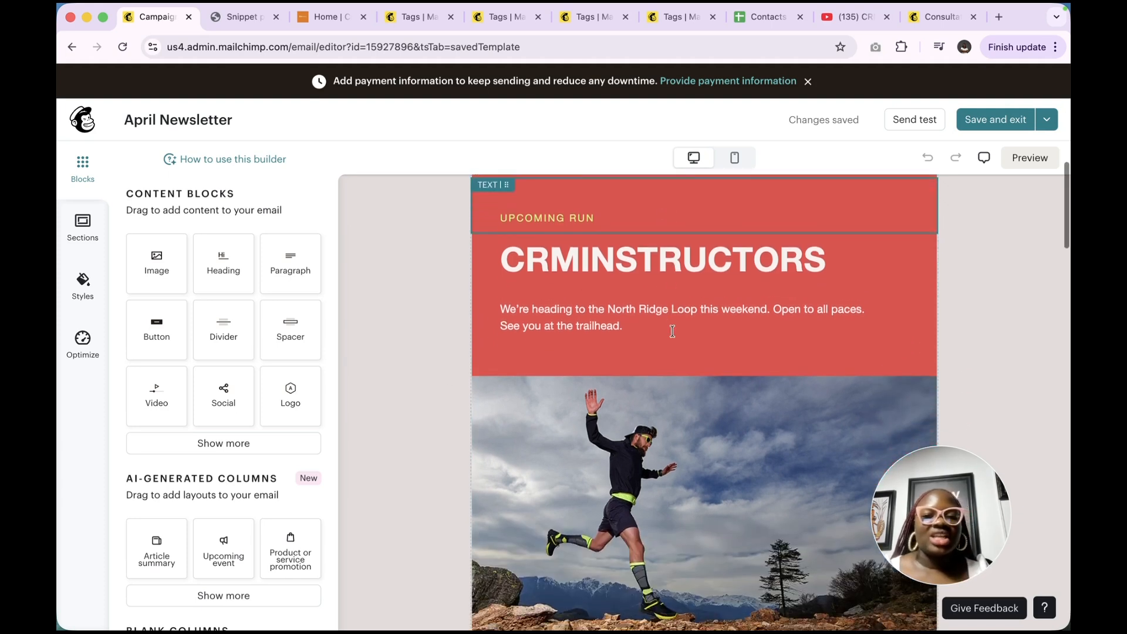
{"action": "scroll", "coordinate": [674, 334], "scroll_direction": "down", "scroll_amount": 15}
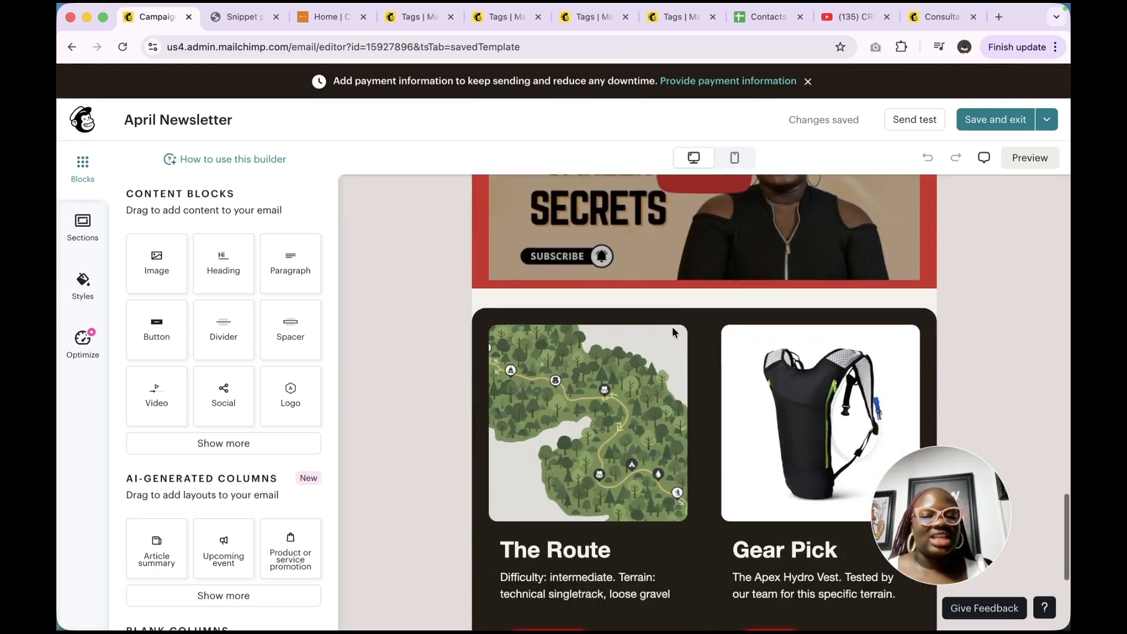
{"action": "scroll", "coordinate": [672, 332], "scroll_direction": "up", "scroll_amount": 20}
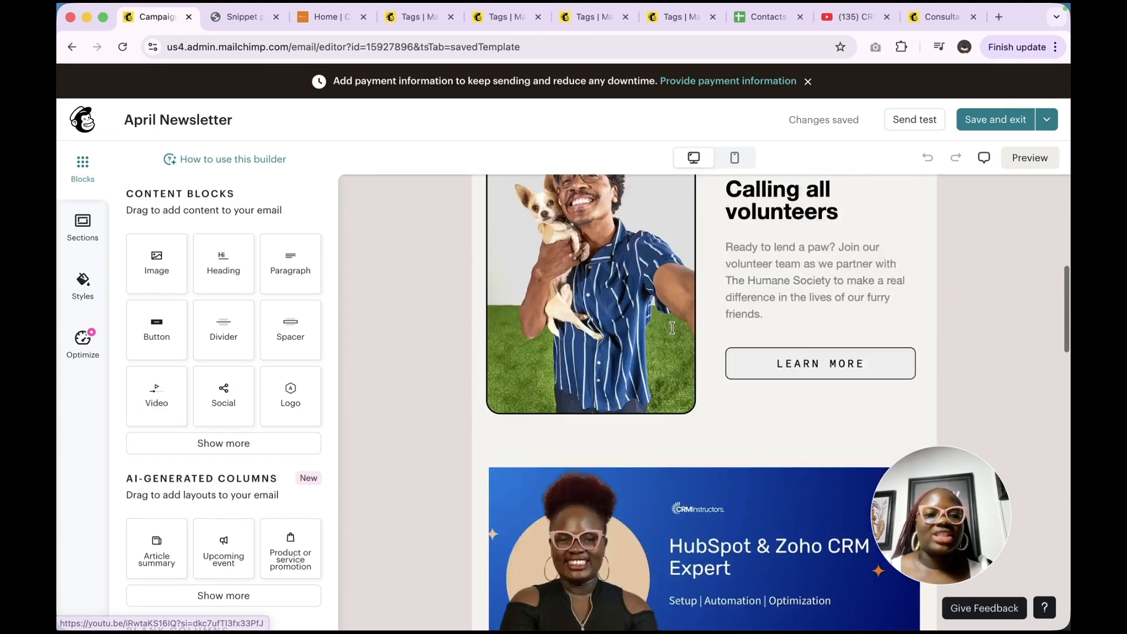
{"action": "scroll", "coordinate": [672, 333], "scroll_direction": "down", "scroll_amount": 1}
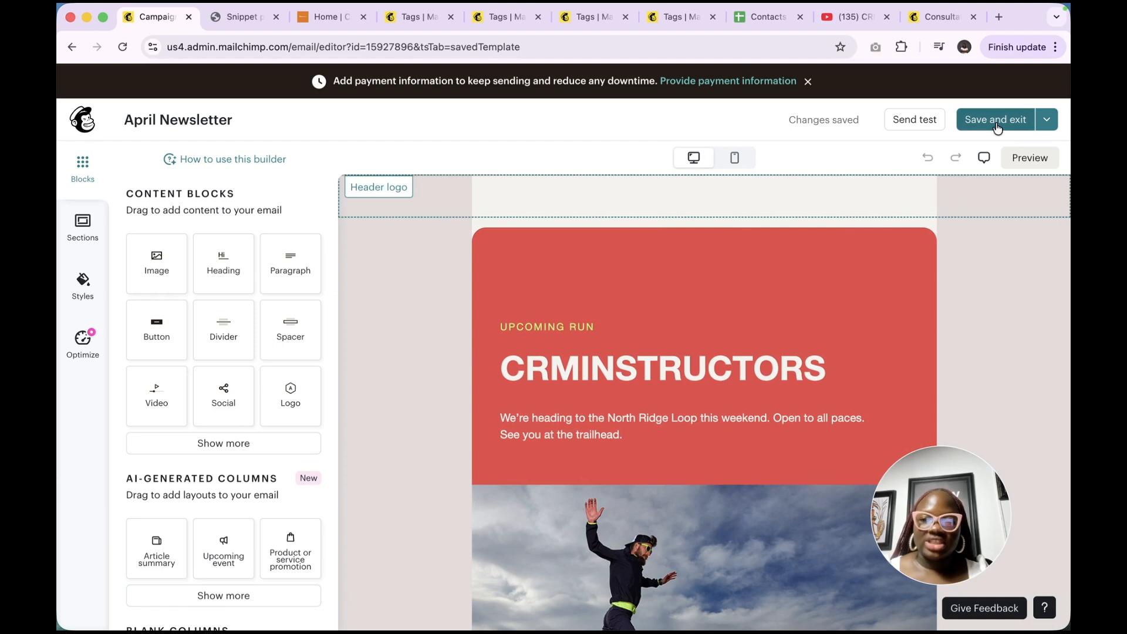
{"action": "left_click", "coordinate": [75, 235]}
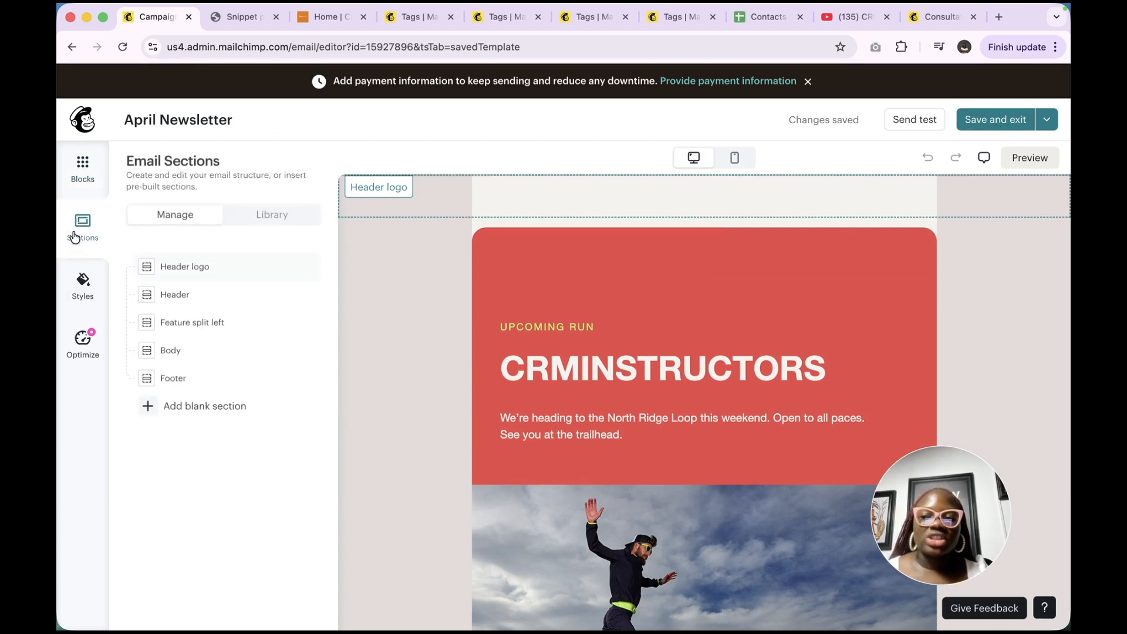
{"action": "left_click", "coordinate": [183, 270]}
{"action": "left_click", "coordinate": [86, 167]}
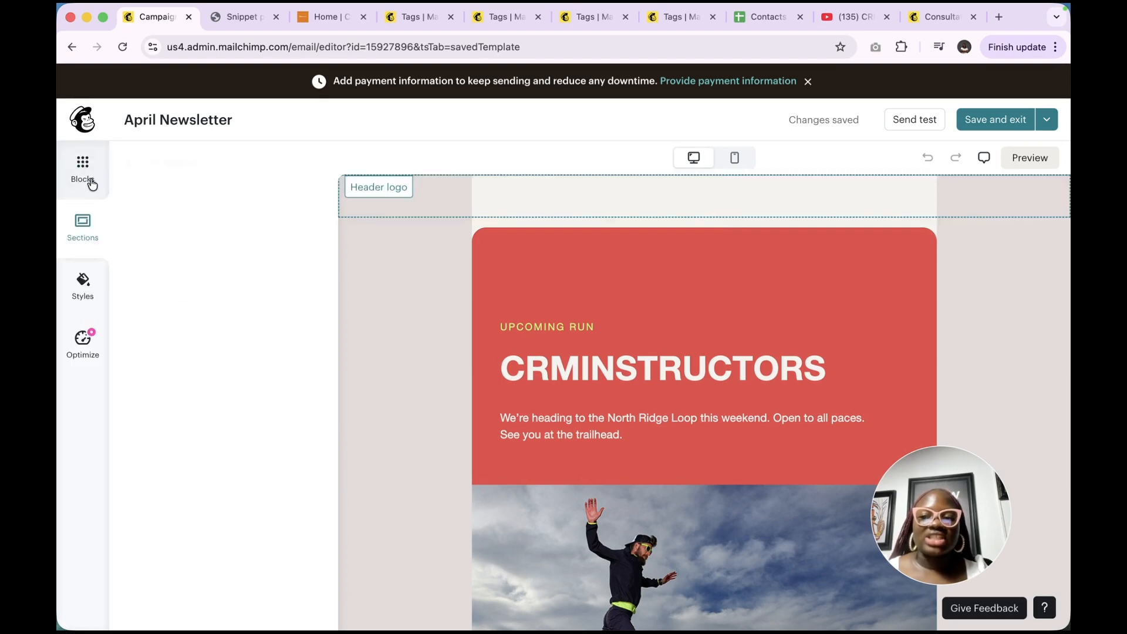
{"action": "left_click", "coordinate": [165, 325]}
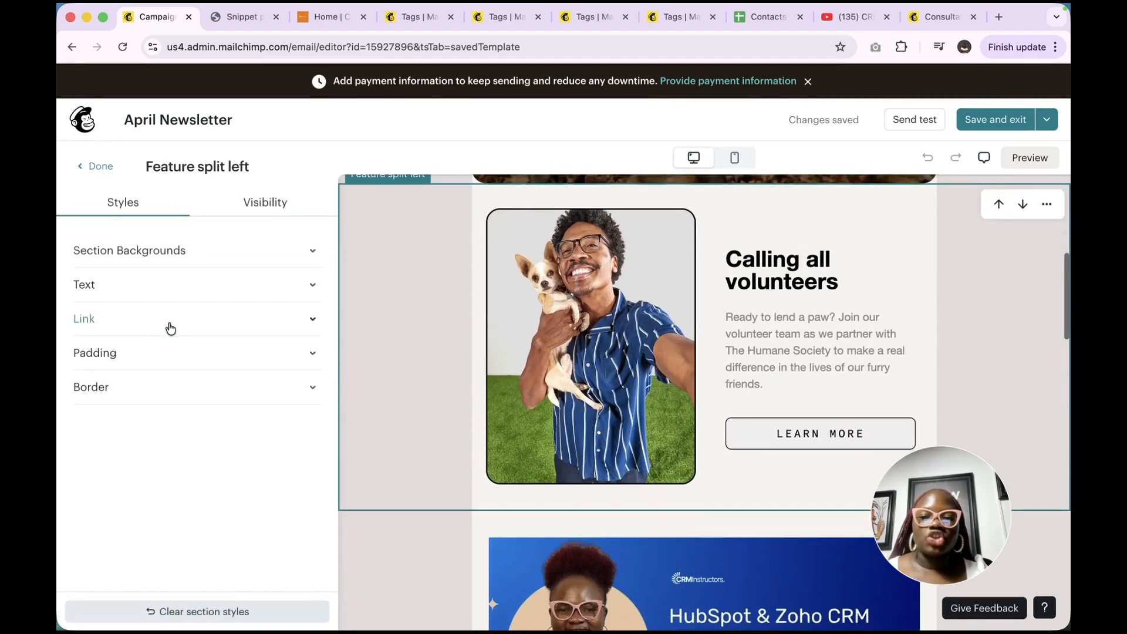
{"action": "left_click", "coordinate": [95, 166]}
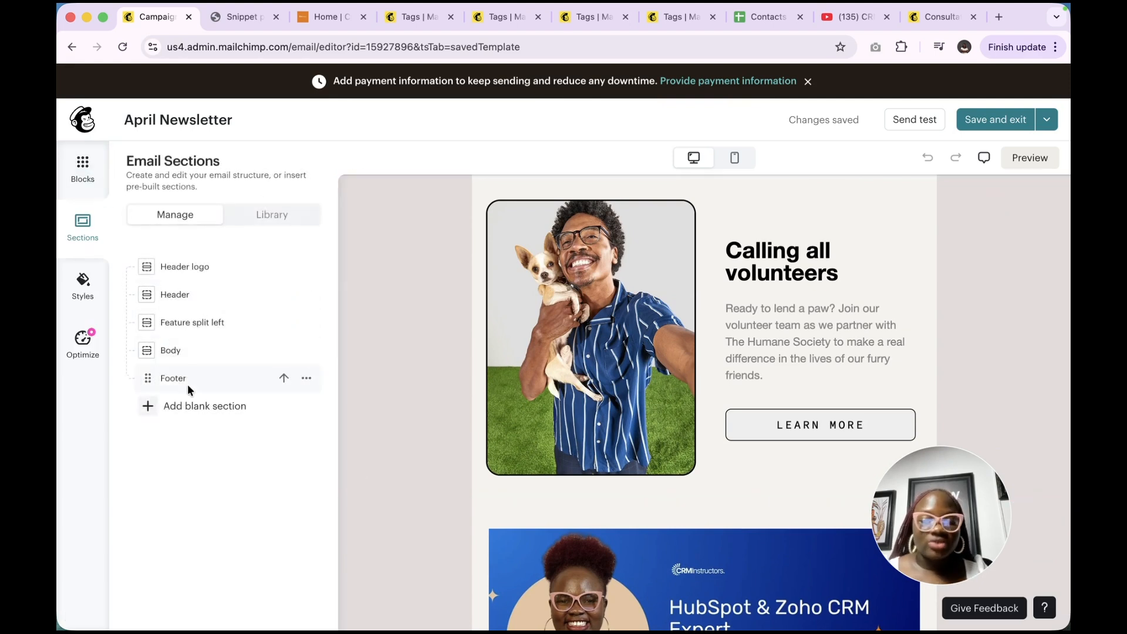
Inspect the Body section's COUNT ME IN button link, then return to Sections.
{"action": "left_click", "coordinate": [189, 349]}
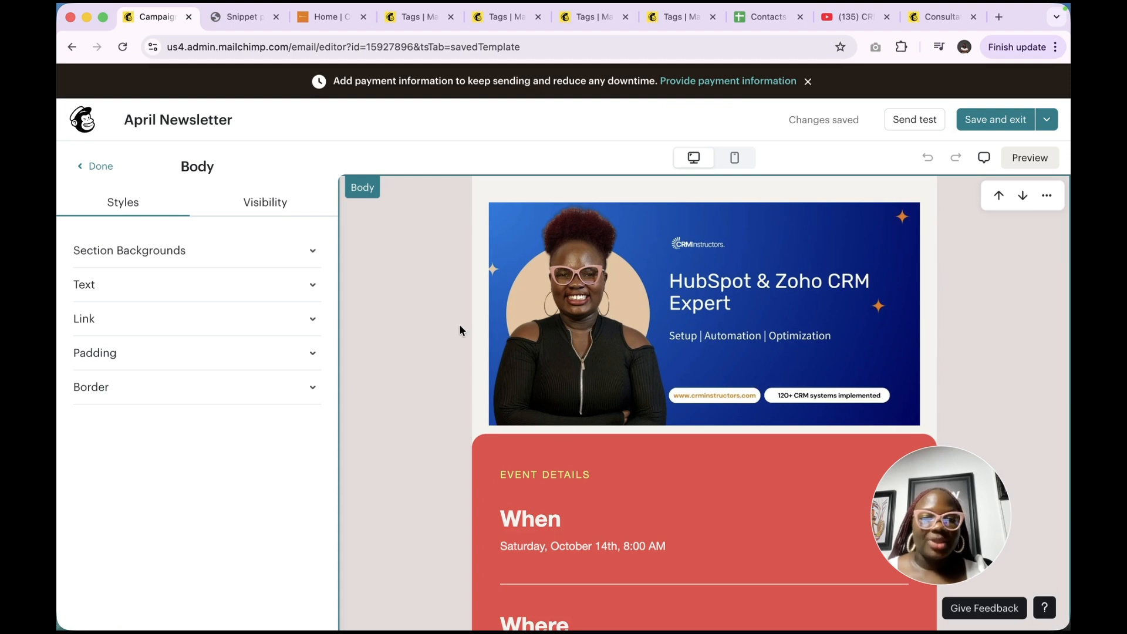
{"action": "scroll", "coordinate": [469, 317], "scroll_direction": "down", "scroll_amount": 10}
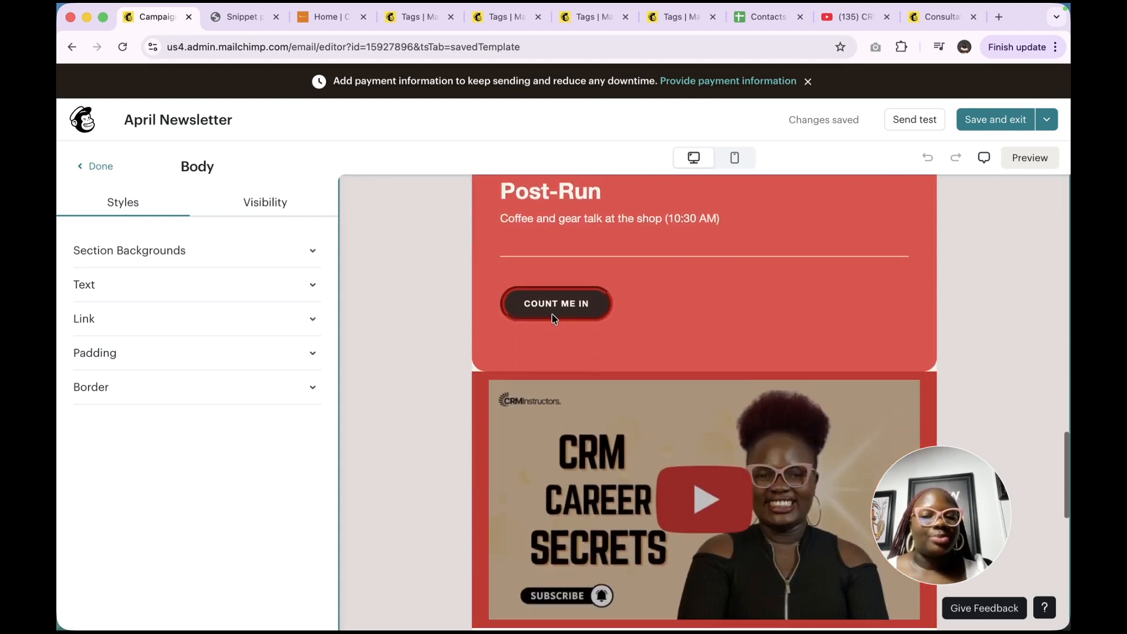
{"action": "left_click", "coordinate": [557, 312]}
{"action": "left_click", "coordinate": [241, 322]}
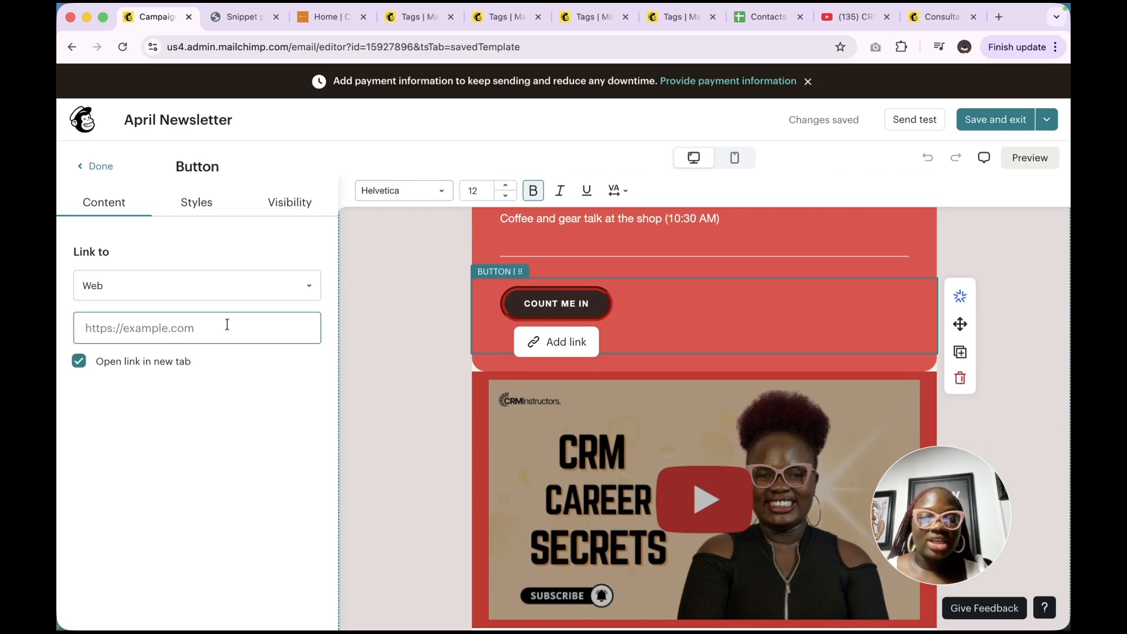
{"action": "scroll", "coordinate": [572, 488], "scroll_direction": "down", "scroll_amount": 10}
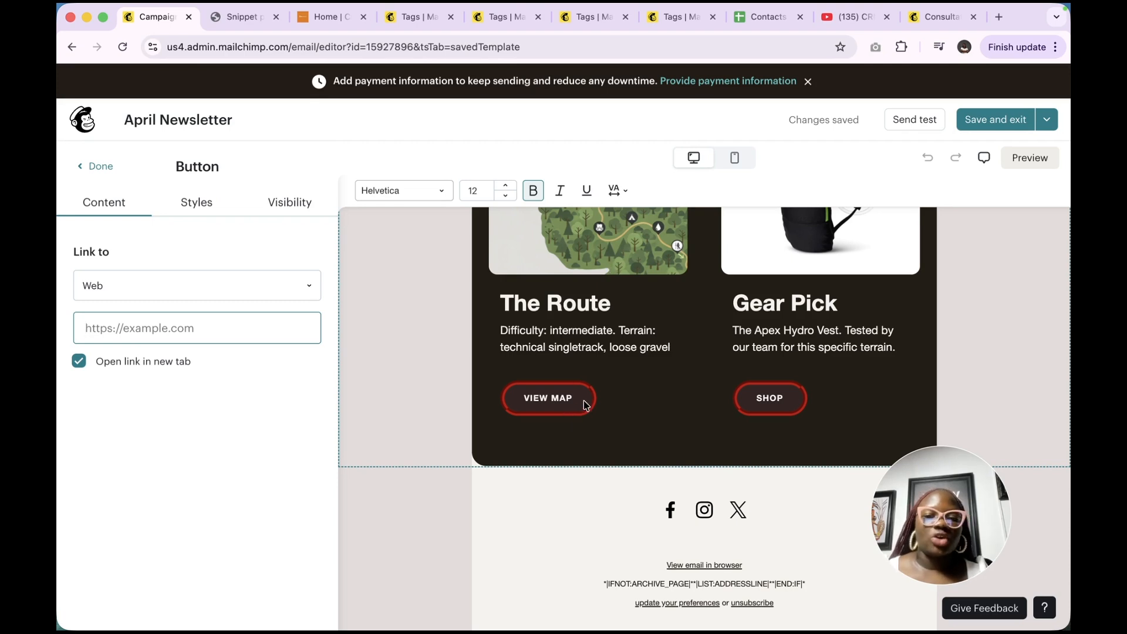
{"action": "scroll", "coordinate": [546, 397], "scroll_direction": "up", "scroll_amount": 5}
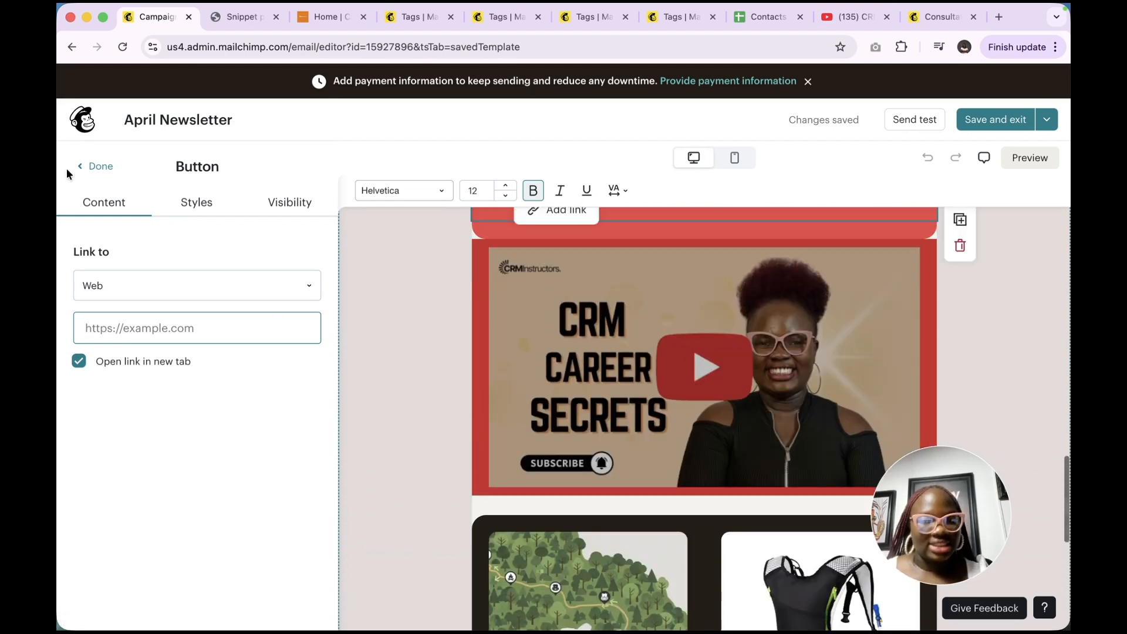
{"action": "left_click", "coordinate": [94, 166]}
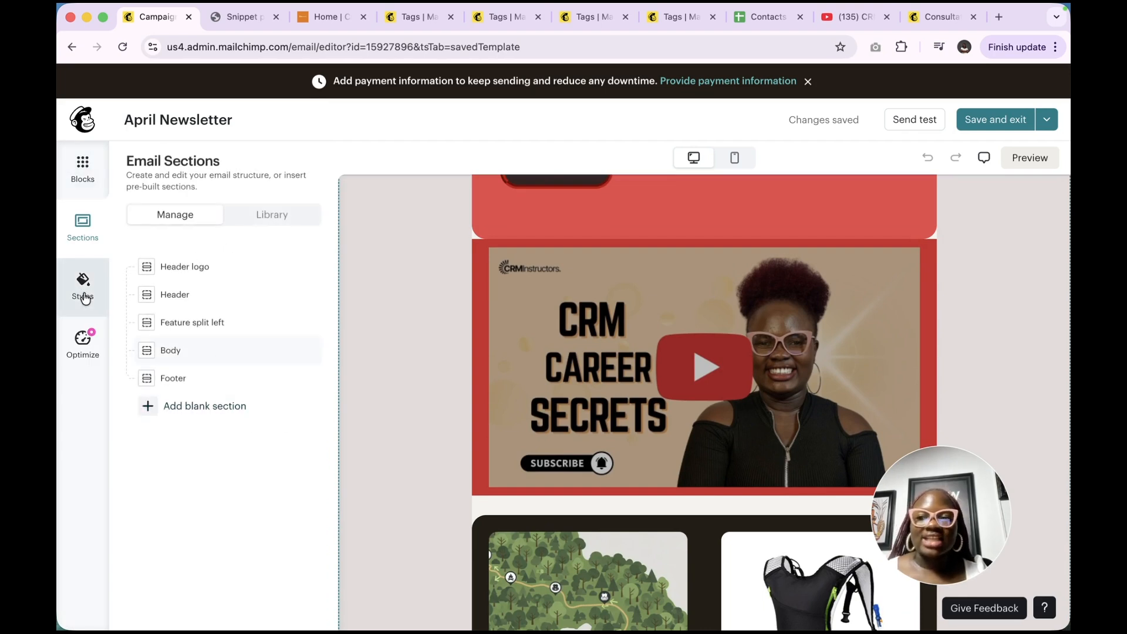
Expand the global Background, Text and Link styles, then go back to Blocks.
{"action": "left_click", "coordinate": [84, 299]}
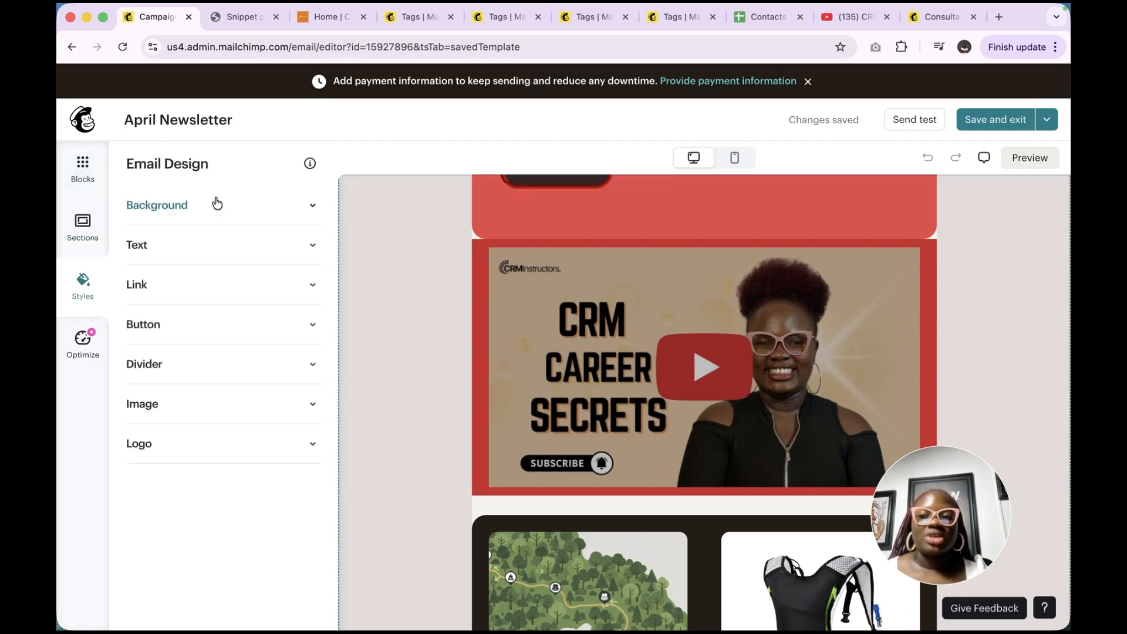
{"action": "left_click", "coordinate": [217, 203]}
{"action": "scroll", "coordinate": [201, 389], "scroll_direction": "down", "scroll_amount": 3}
{"action": "left_click", "coordinate": [178, 409]}
{"action": "scroll", "coordinate": [179, 409], "scroll_direction": "down", "scroll_amount": 5}
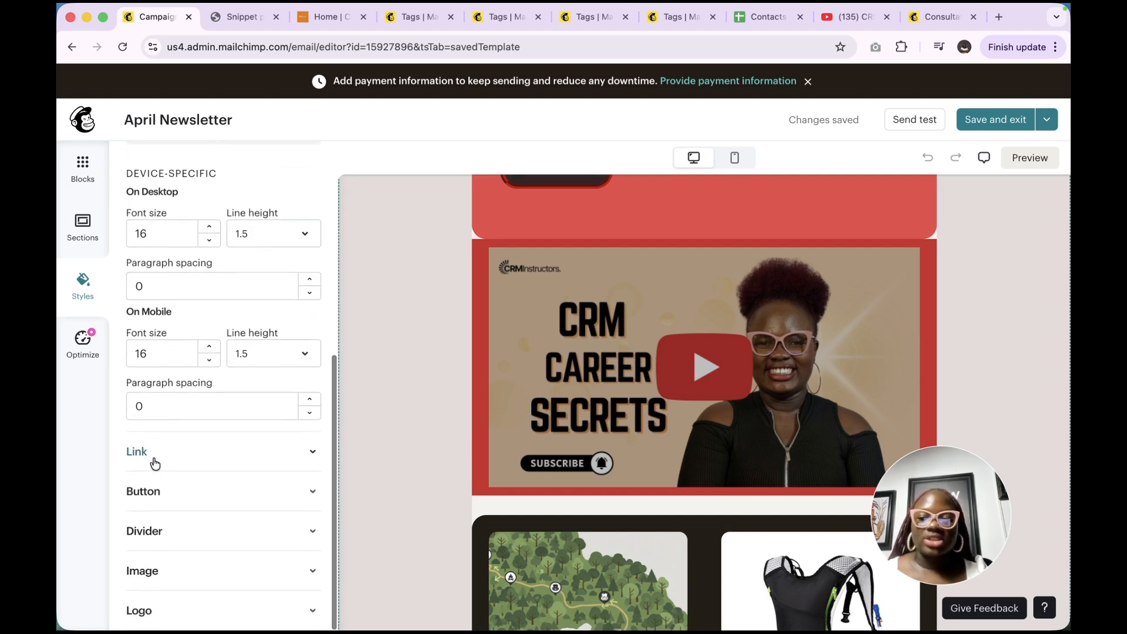
{"action": "left_click", "coordinate": [154, 464]}
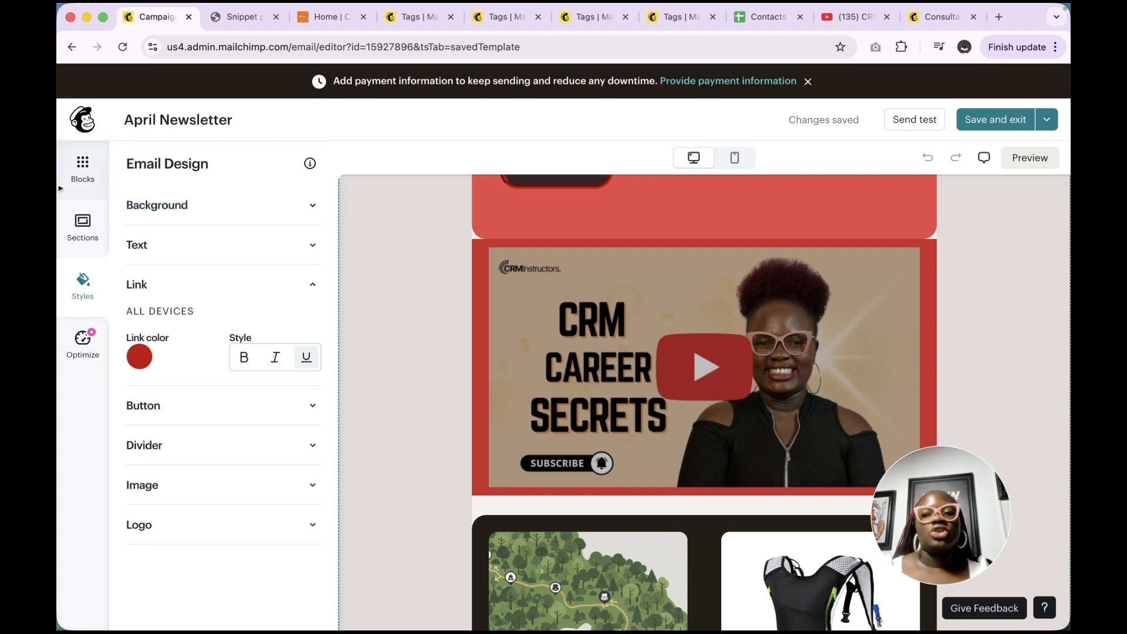
{"action": "left_click", "coordinate": [82, 181]}
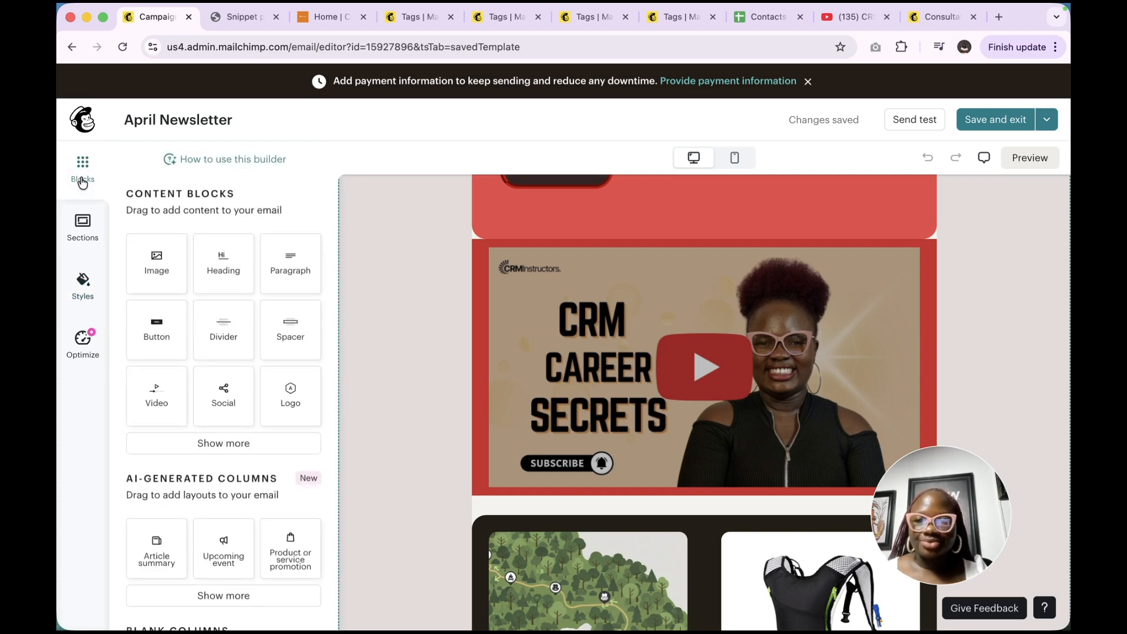
Run the optimization check, review the logo link suggestion, and close it unapplied.
{"action": "left_click", "coordinate": [87, 353]}
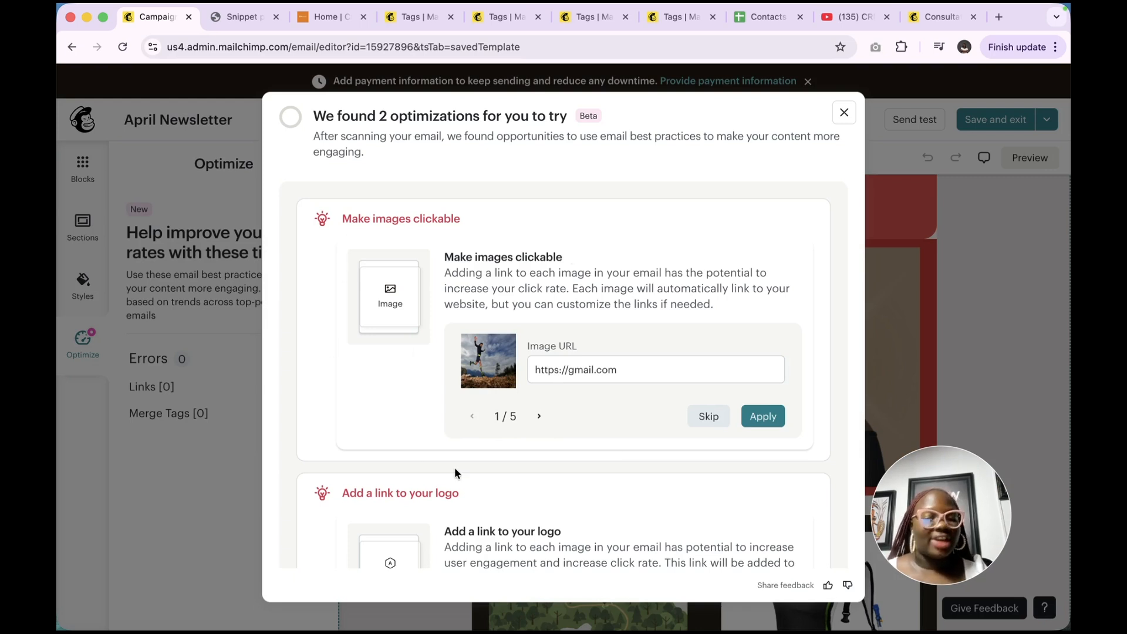
{"action": "scroll", "coordinate": [455, 467], "scroll_direction": "down", "scroll_amount": 4}
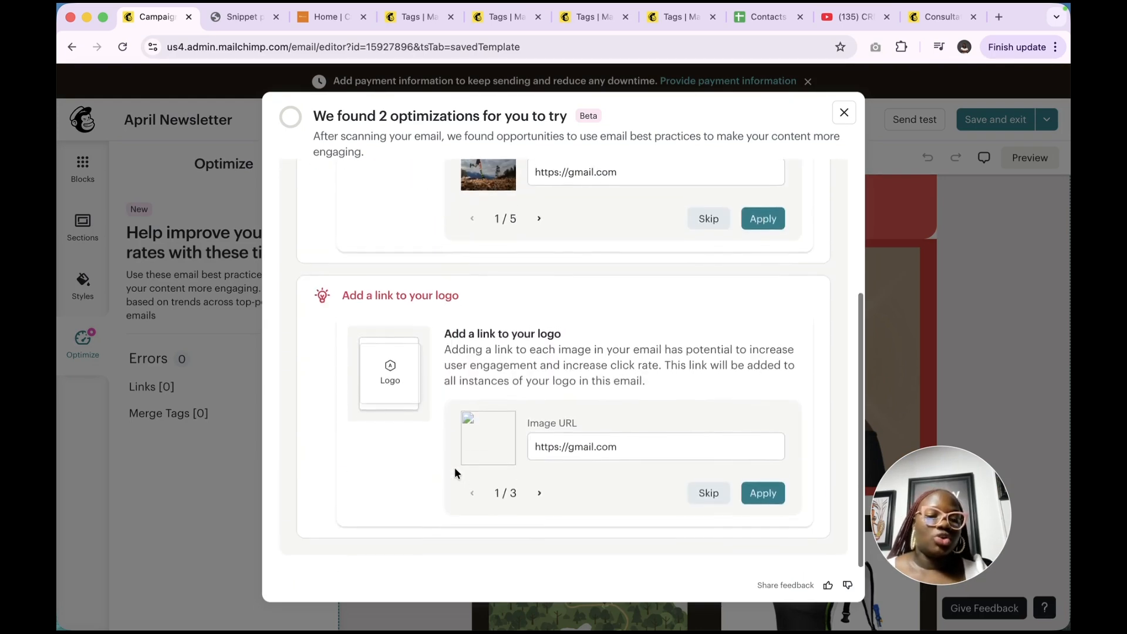
{"action": "scroll", "coordinate": [454, 467], "scroll_direction": "up", "scroll_amount": 4}
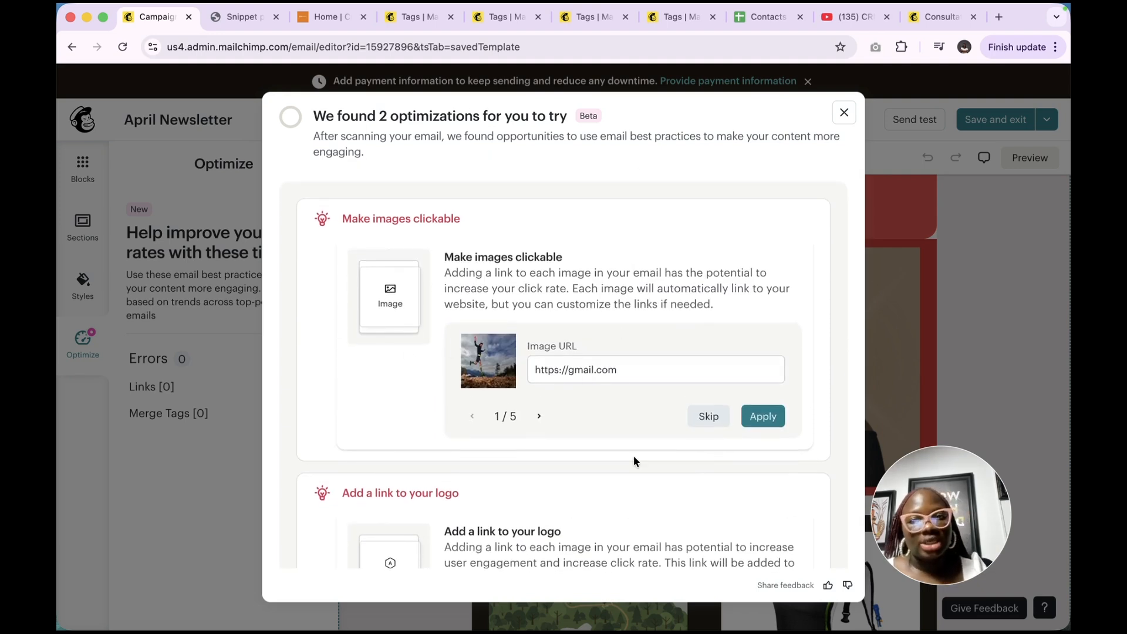
{"action": "scroll", "coordinate": [633, 456], "scroll_direction": "down", "scroll_amount": 5}
{"action": "left_click", "coordinate": [575, 450]}
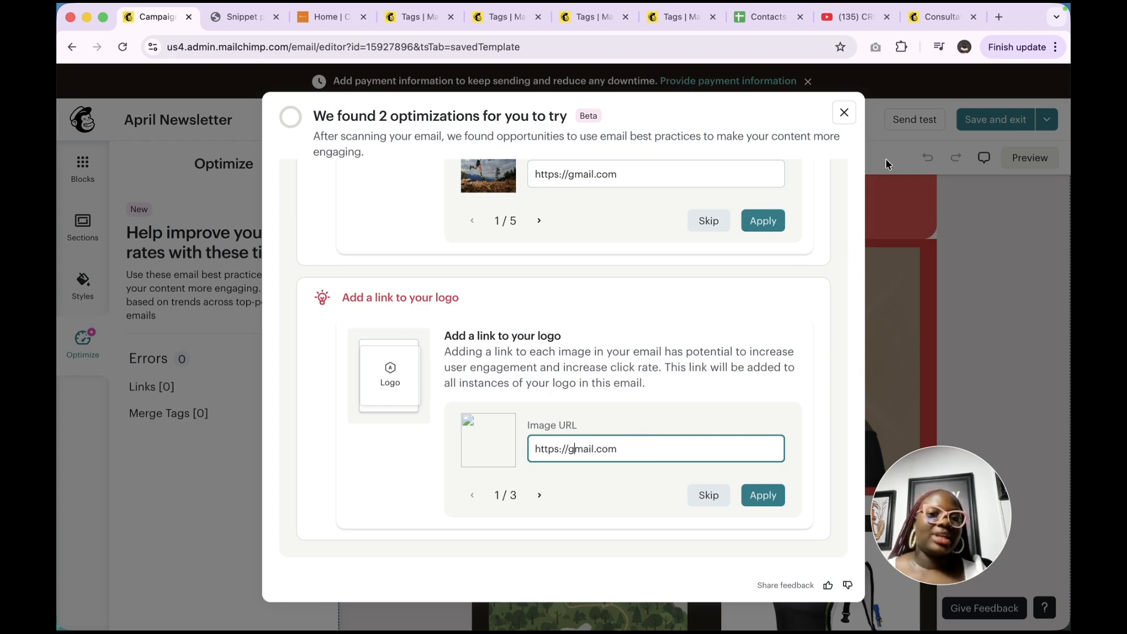
{"action": "left_click", "coordinate": [843, 113]}
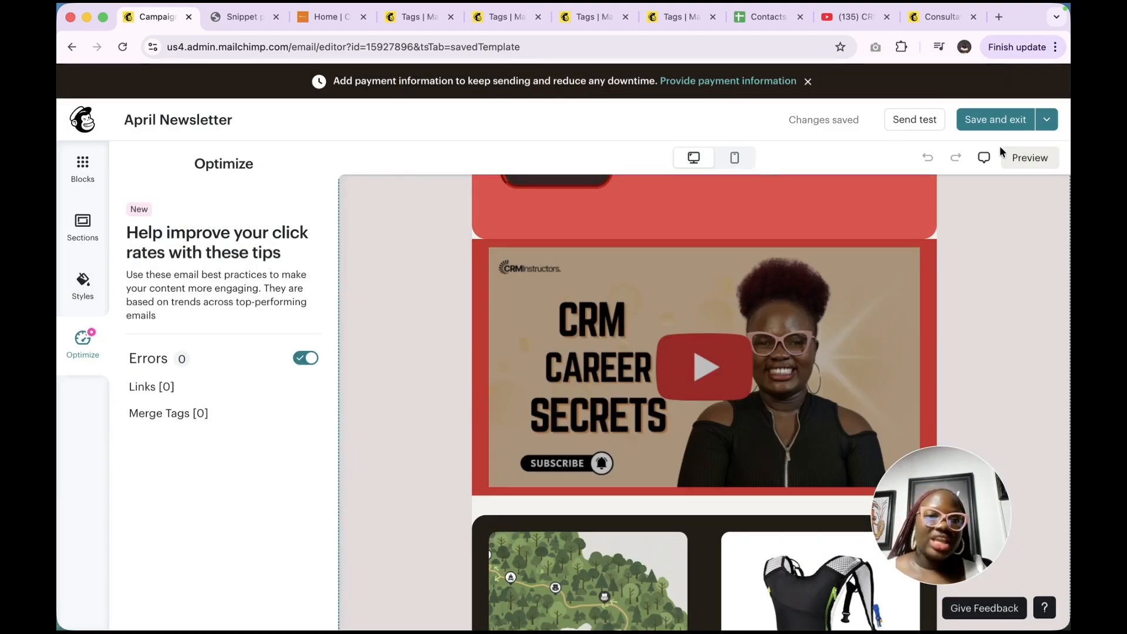
Save and exit the design, expand the To section and show the available audiences.
{"action": "left_click", "coordinate": [995, 127]}
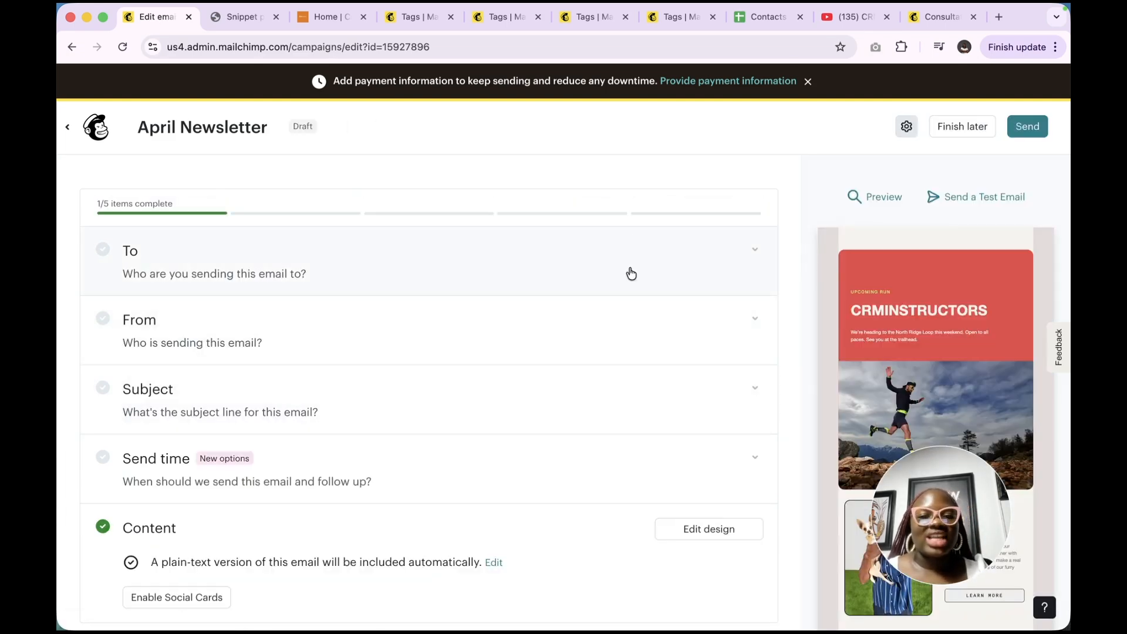
{"action": "left_click", "coordinate": [562, 259]}
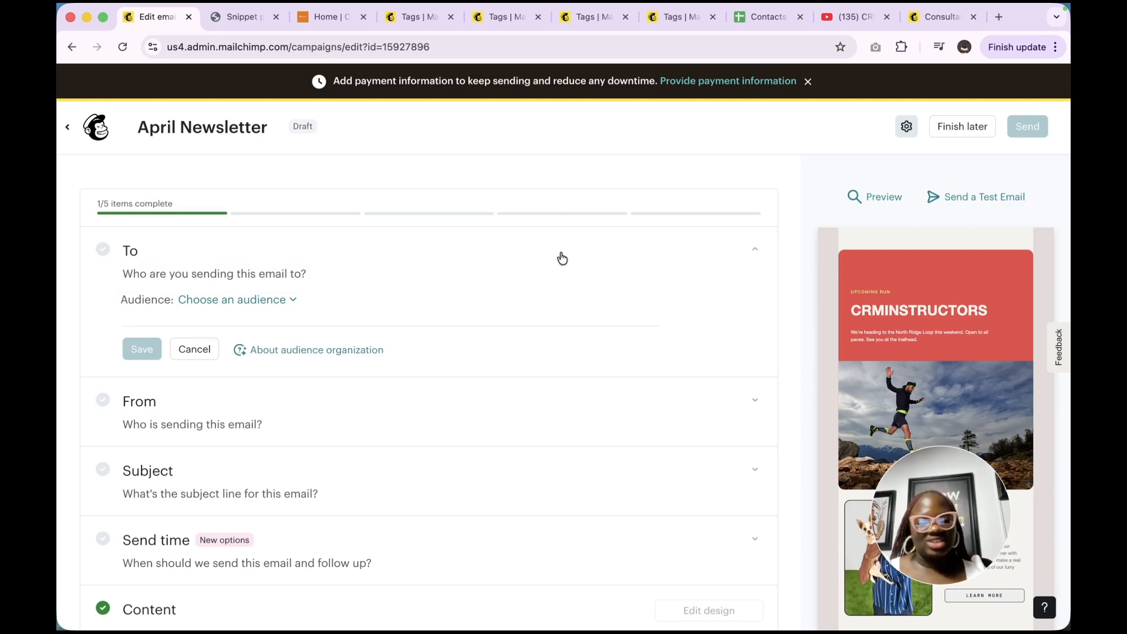
{"action": "left_click", "coordinate": [250, 300]}
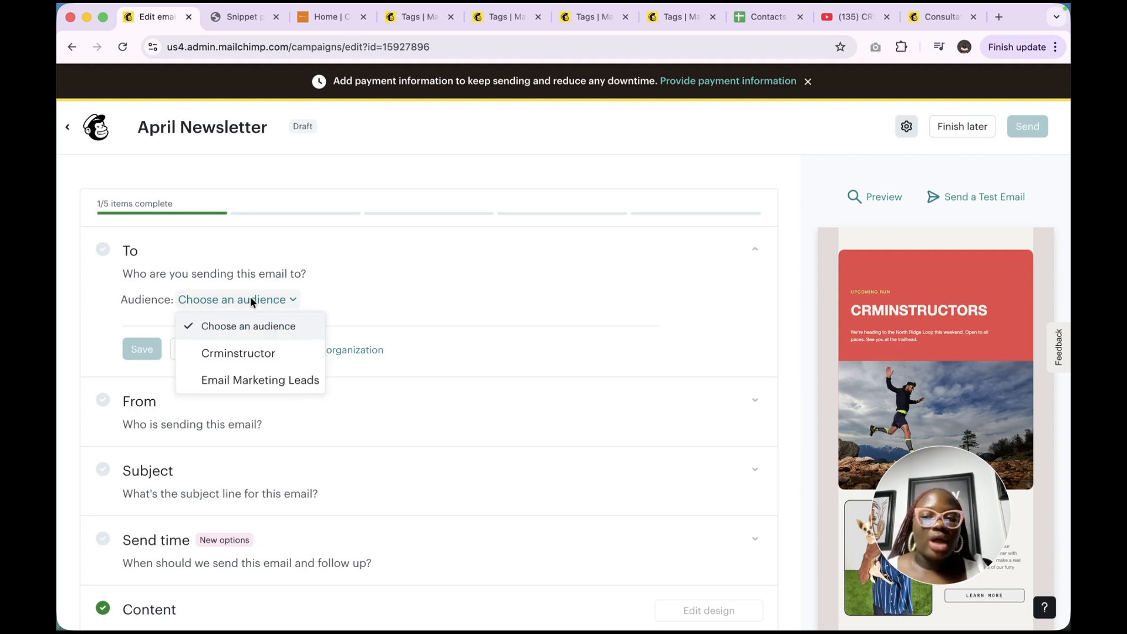
Send to the Crminstructor audience and choose Target segment in Send to.
{"action": "left_click", "coordinate": [232, 353]}
{"action": "scroll", "coordinate": [232, 352], "scroll_direction": "down", "scroll_amount": 3}
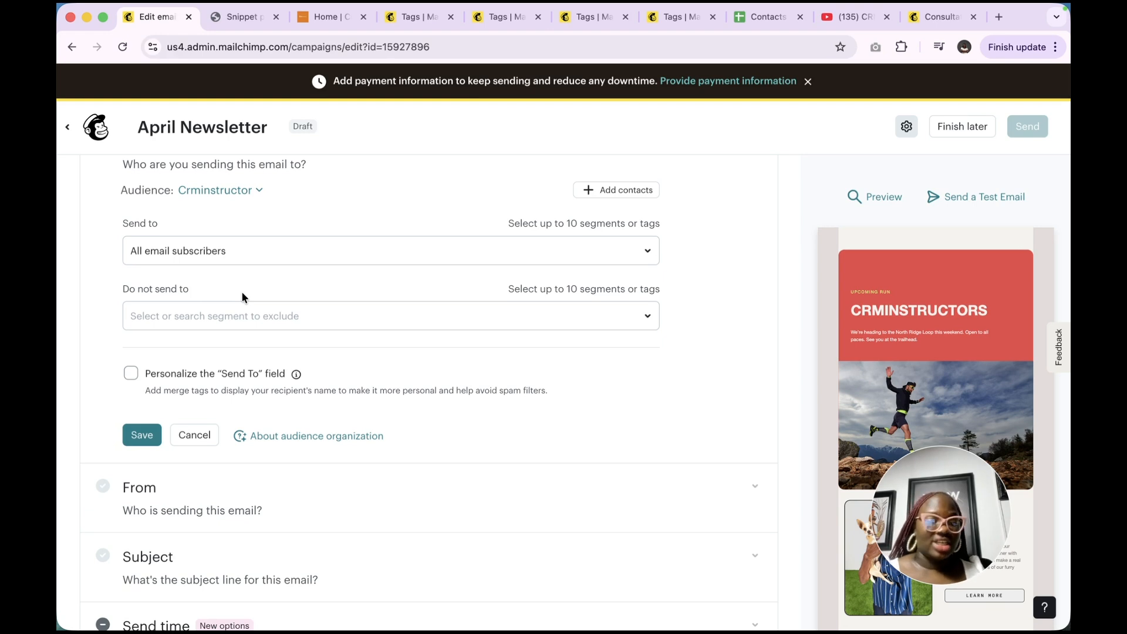
{"action": "left_click", "coordinate": [252, 261]}
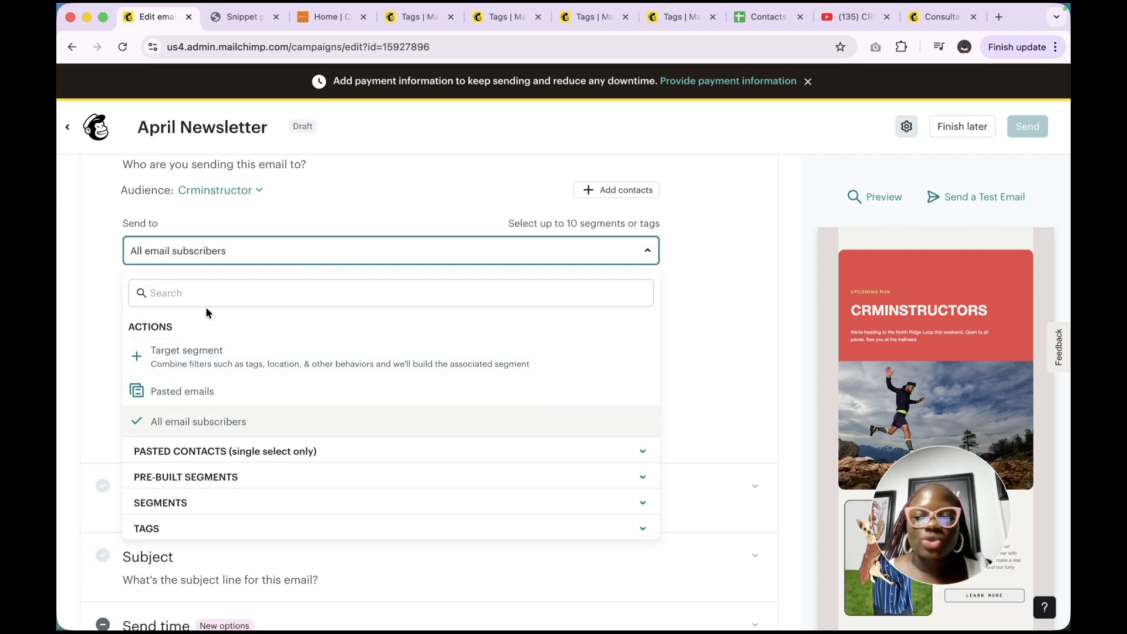
{"action": "left_click", "coordinate": [213, 347]}
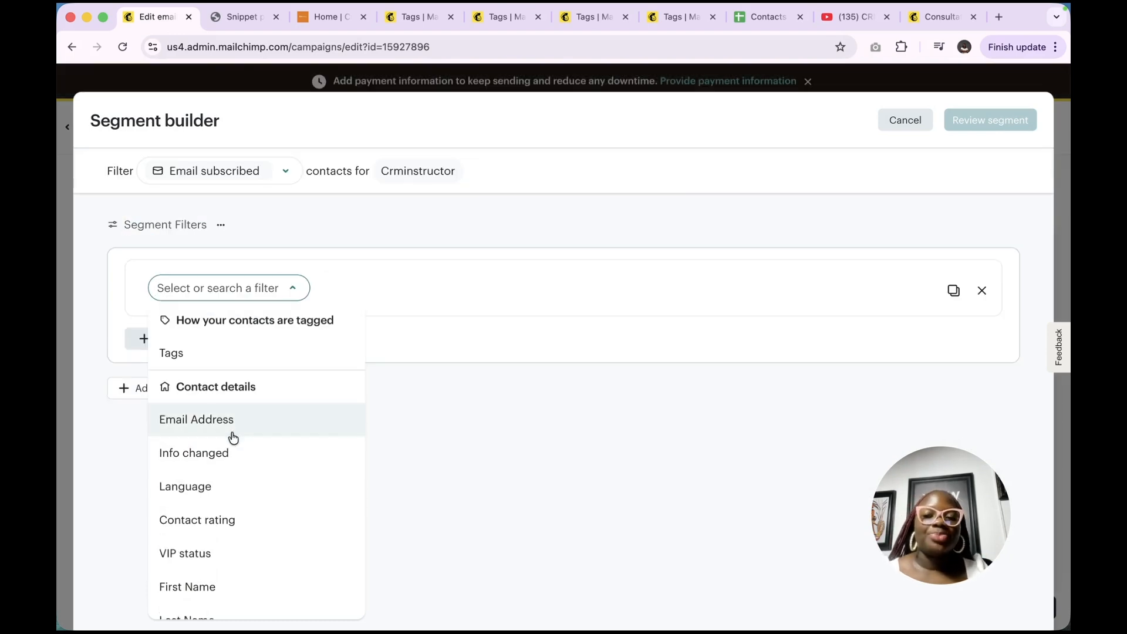
Add a Job Title filter, then scroll through the other available filter fields.
{"action": "scroll", "coordinate": [231, 472], "scroll_direction": "down", "scroll_amount": 1}
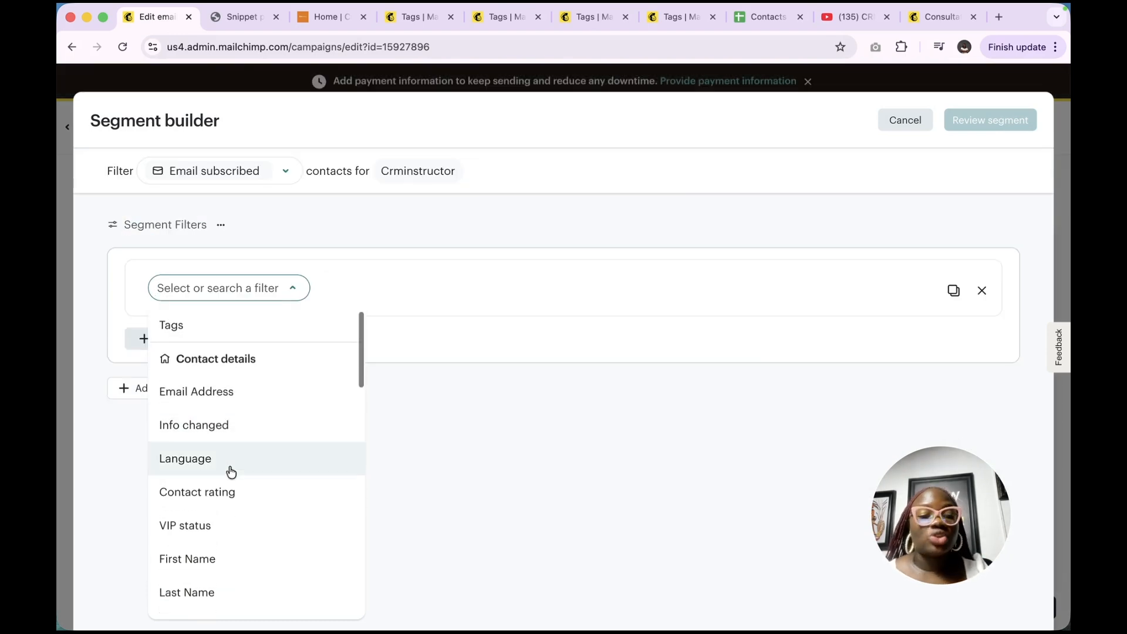
{"action": "scroll", "coordinate": [221, 547], "scroll_direction": "down", "scroll_amount": 5}
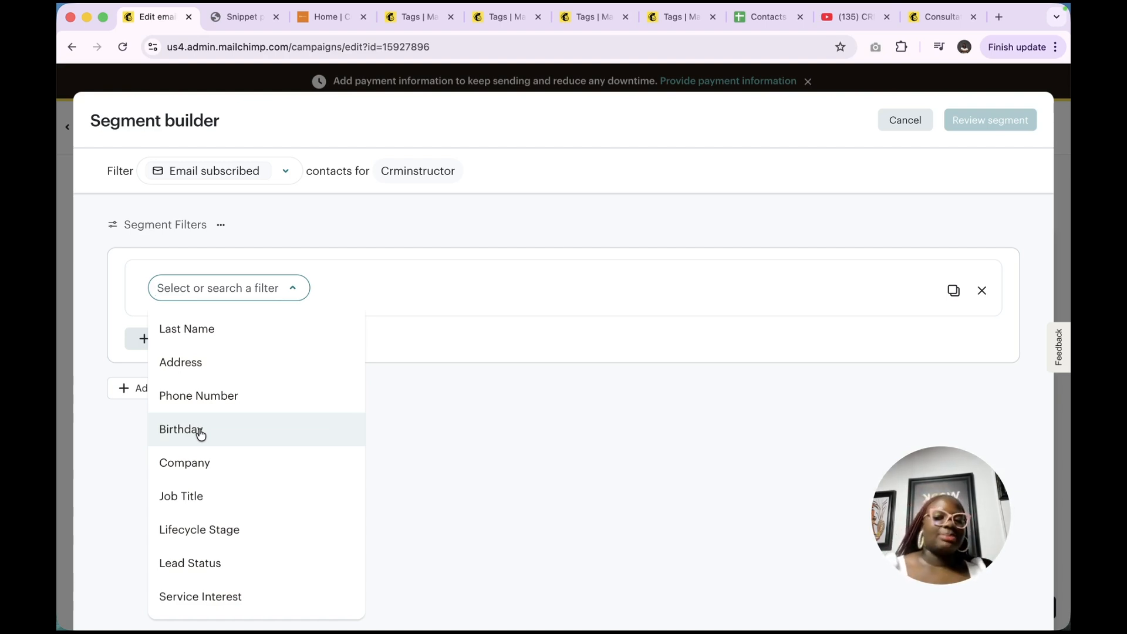
{"action": "left_click", "coordinate": [185, 501]}
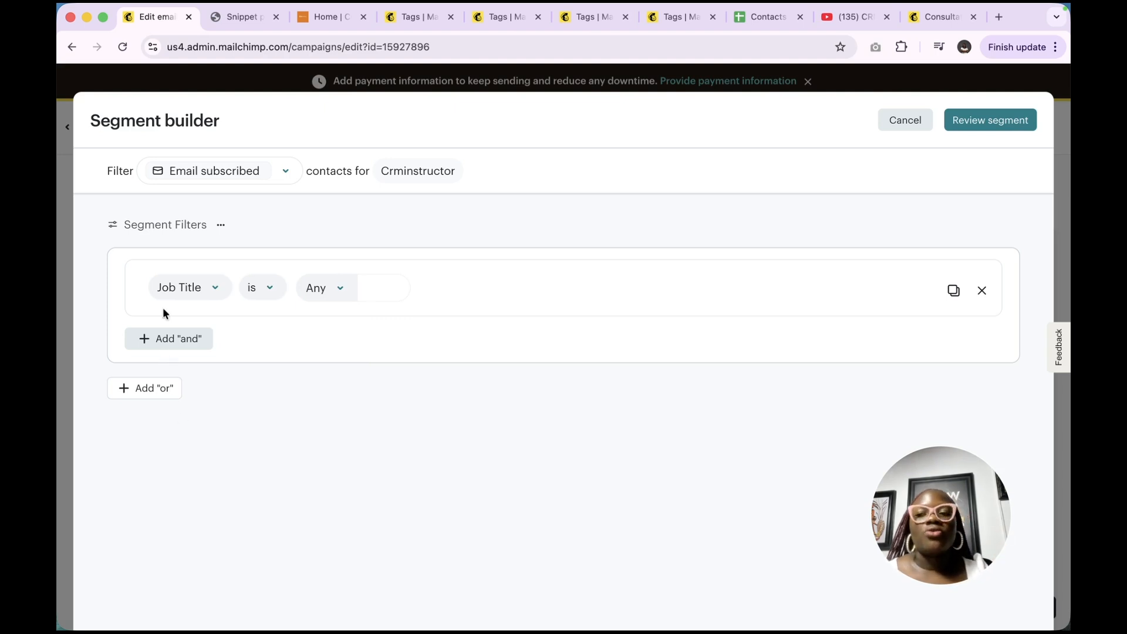
{"action": "left_click", "coordinate": [174, 296]}
{"action": "scroll", "coordinate": [231, 549], "scroll_direction": "down", "scroll_amount": 10}
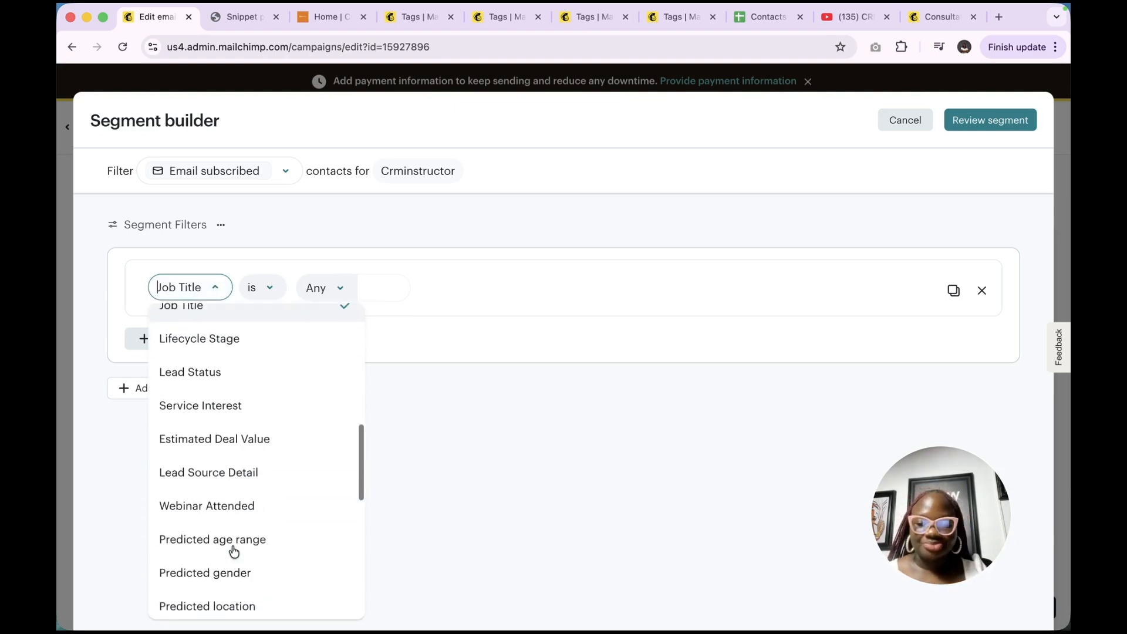
{"action": "scroll", "coordinate": [234, 550], "scroll_direction": "down", "scroll_amount": 3}
{"action": "scroll", "coordinate": [234, 550], "scroll_direction": "up", "scroll_amount": 1}
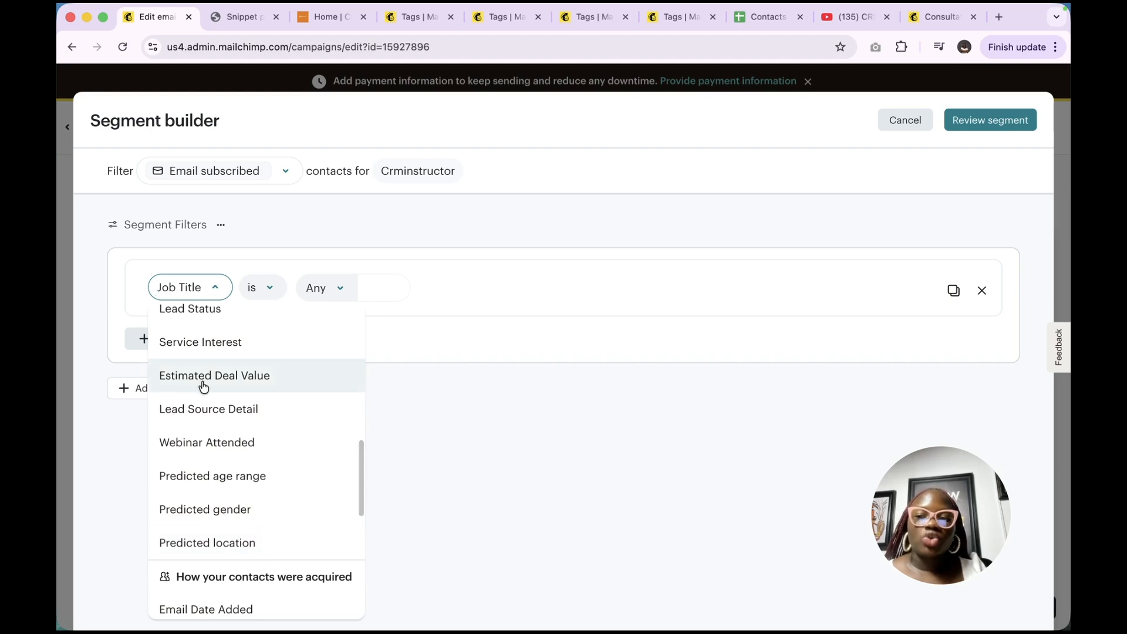
{"action": "scroll", "coordinate": [203, 387], "scroll_direction": "up", "scroll_amount": 3}
{"action": "scroll", "coordinate": [199, 476], "scroll_direction": "down", "scroll_amount": 1}
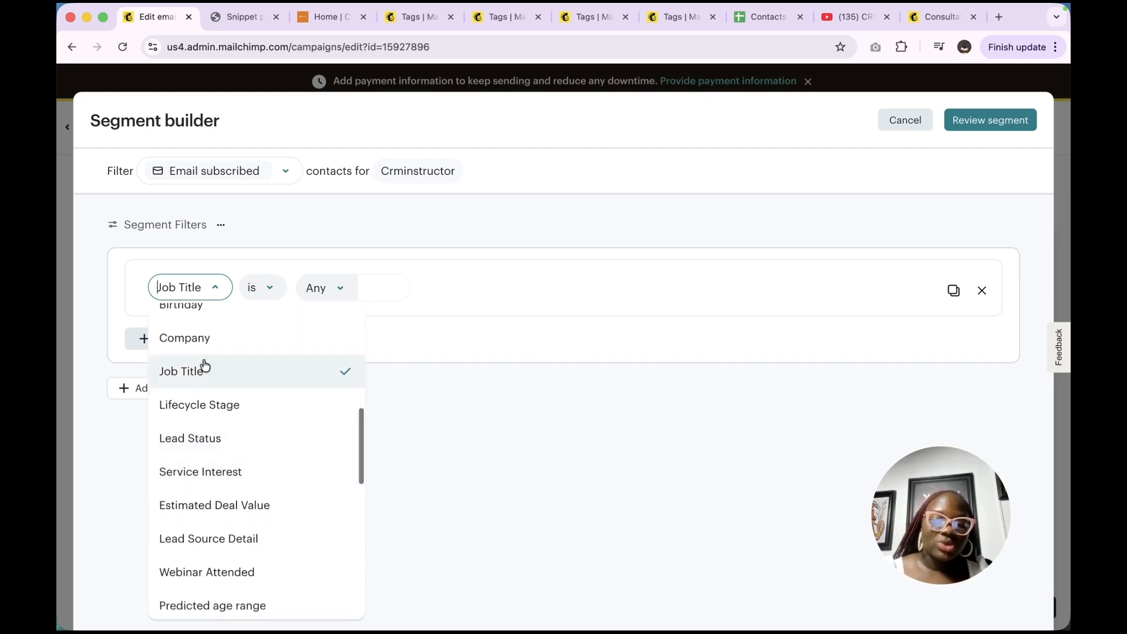
{"action": "scroll", "coordinate": [205, 365], "scroll_direction": "down", "scroll_amount": 3}
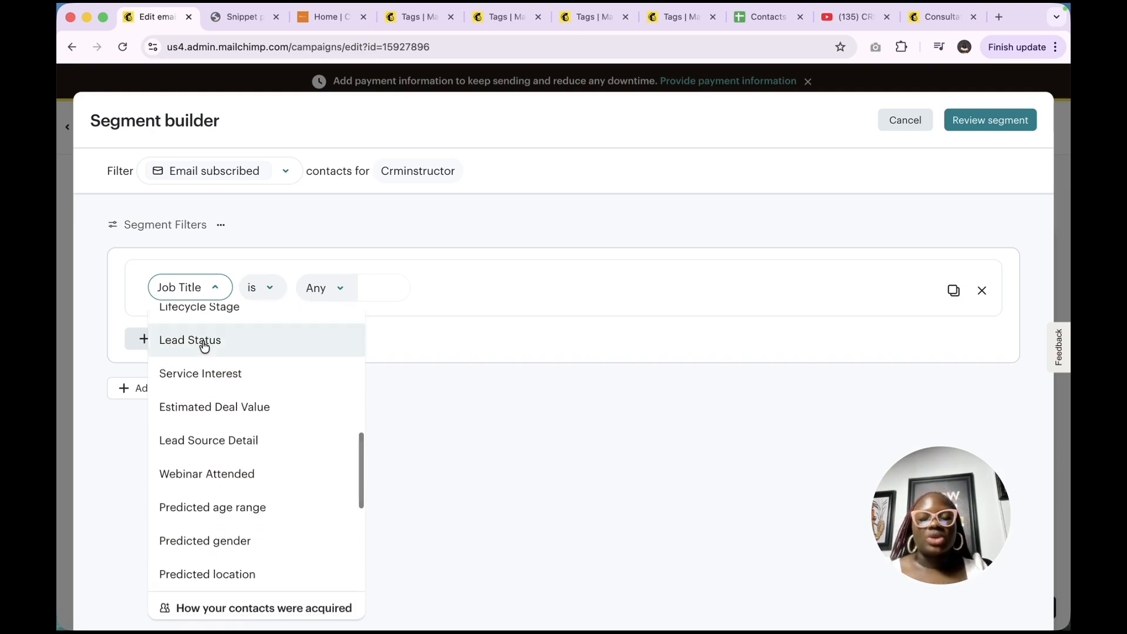
{"action": "scroll", "coordinate": [222, 386], "scroll_direction": "up", "scroll_amount": 6}
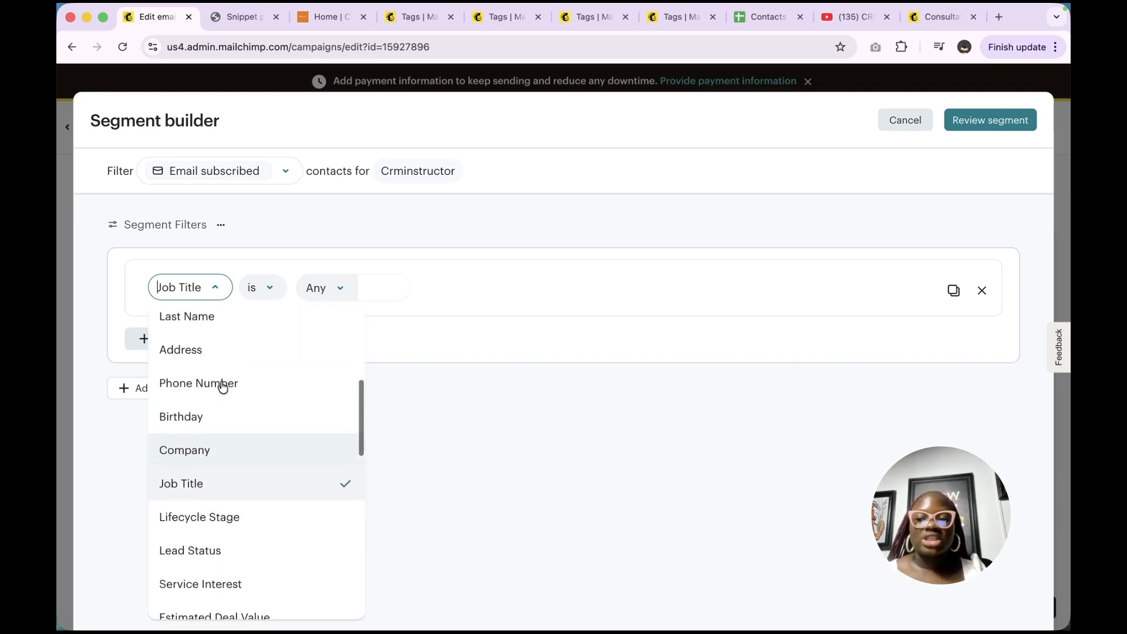
{"action": "scroll", "coordinate": [222, 385], "scroll_direction": "down", "scroll_amount": 6}
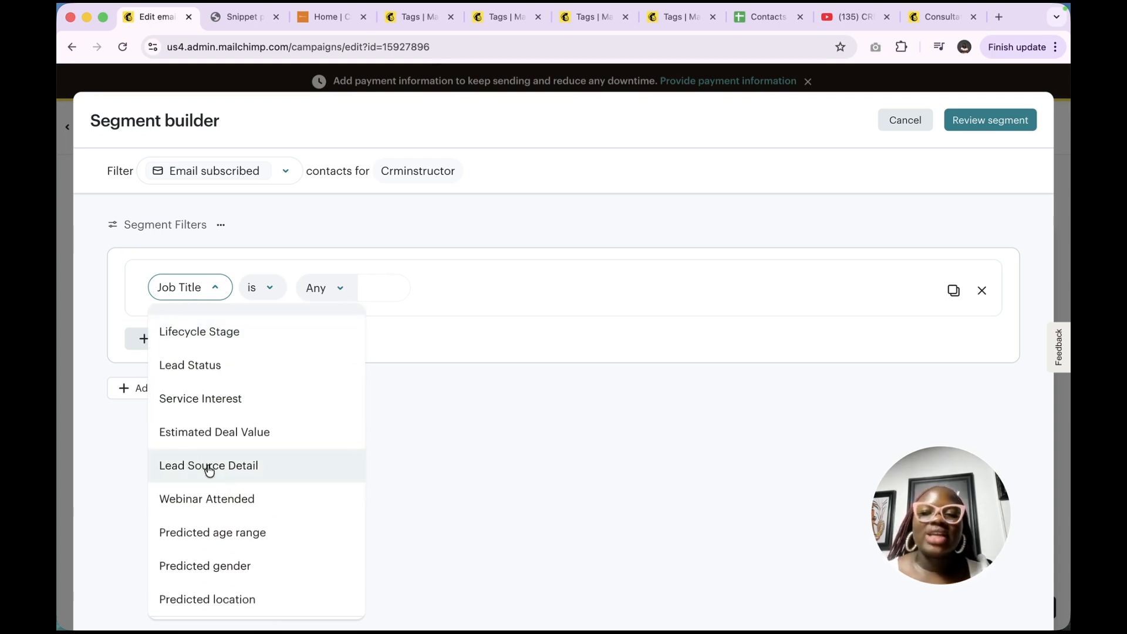
{"action": "scroll", "coordinate": [210, 469], "scroll_direction": "down", "scroll_amount": 10}
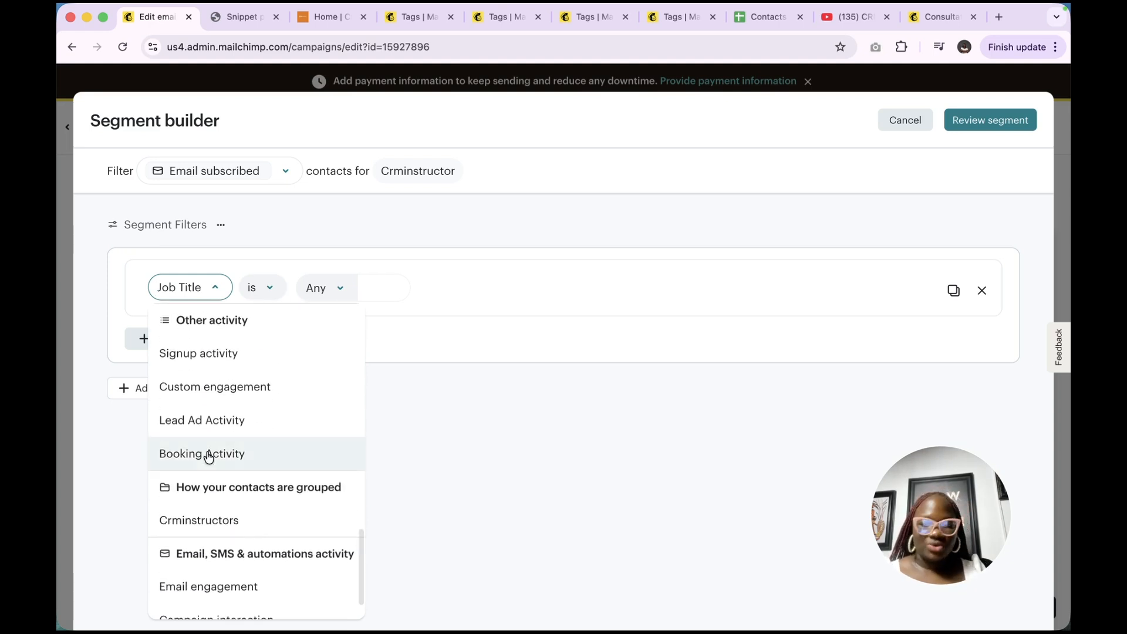
{"action": "scroll", "coordinate": [194, 457], "scroll_direction": "down", "scroll_amount": 2}
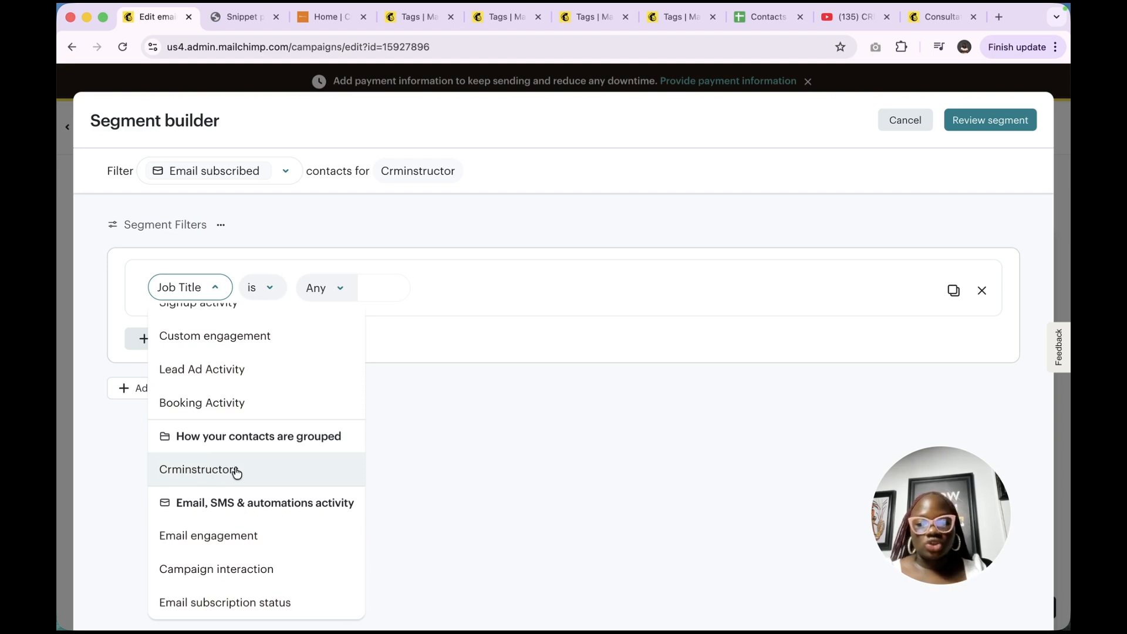
Switch the filter to Email engagement and check its conditions and engagement levels.
{"action": "left_click", "coordinate": [219, 539]}
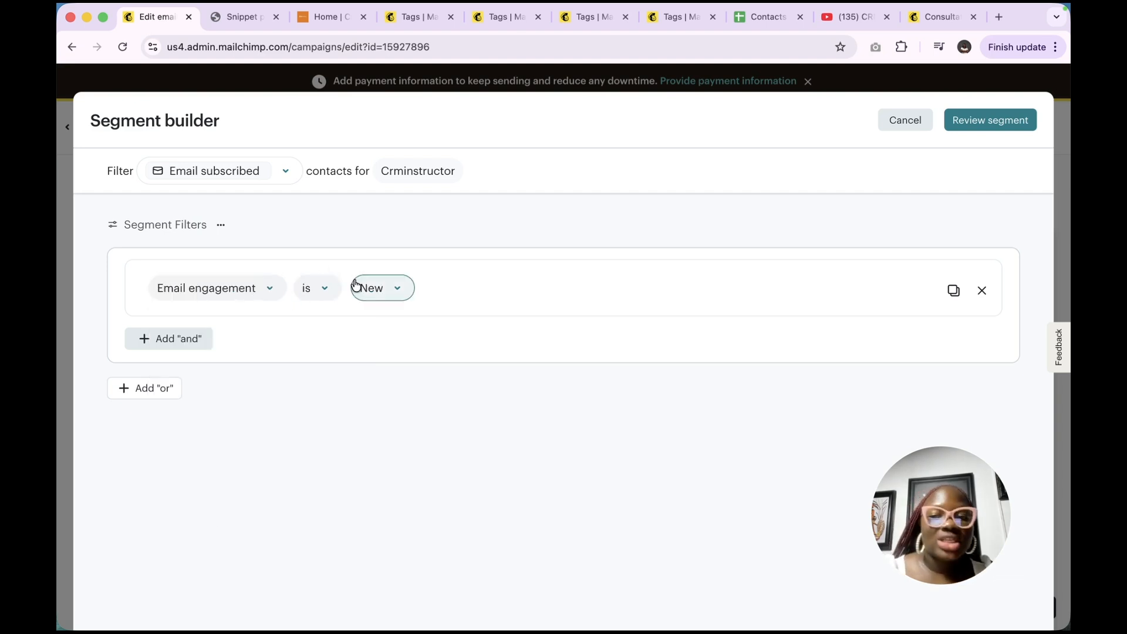
{"action": "left_click", "coordinate": [322, 293]}
{"action": "left_click", "coordinate": [322, 294]}
{"action": "left_click", "coordinate": [369, 292]}
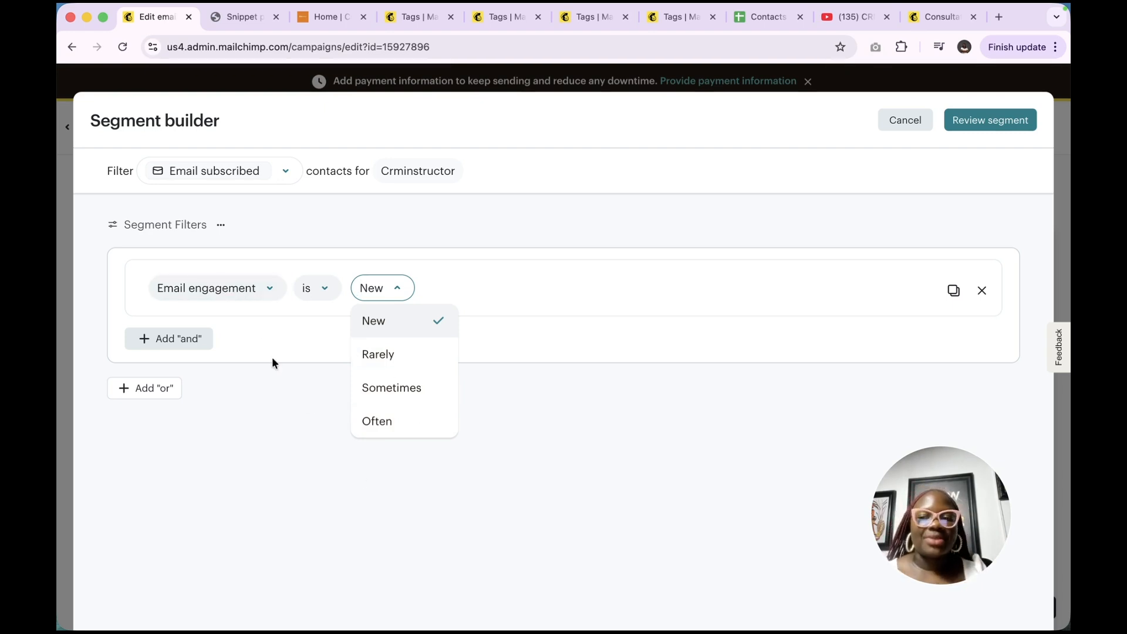
Switch to Email subscription status, keep 'is one of', and view its status values.
{"action": "left_click", "coordinate": [252, 288]}
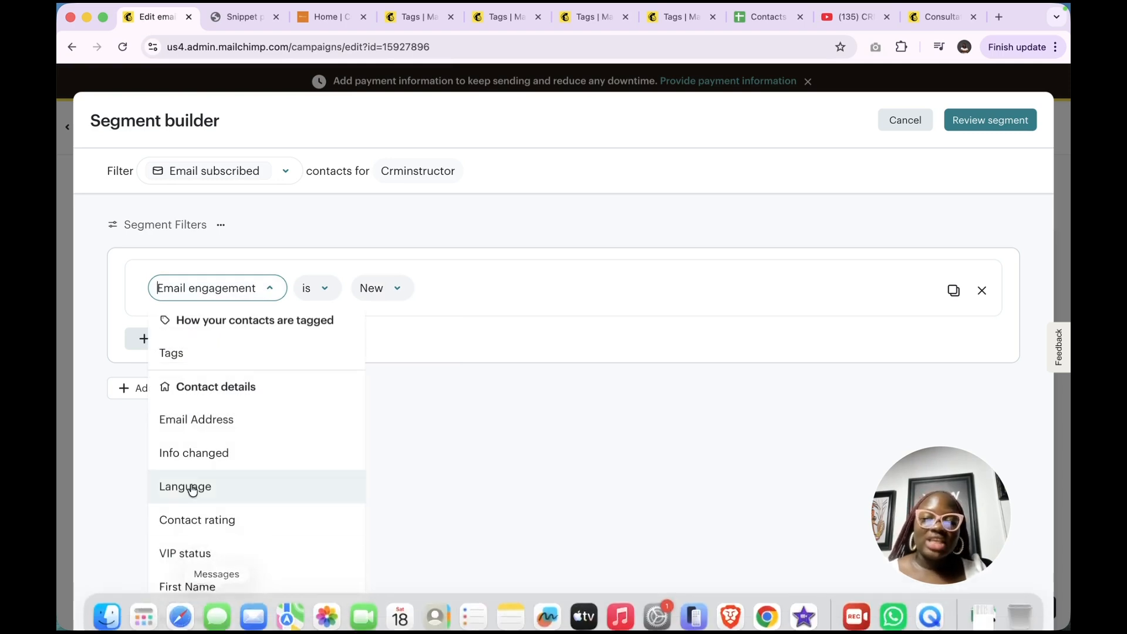
{"action": "scroll", "coordinate": [191, 486], "scroll_direction": "down", "scroll_amount": 10}
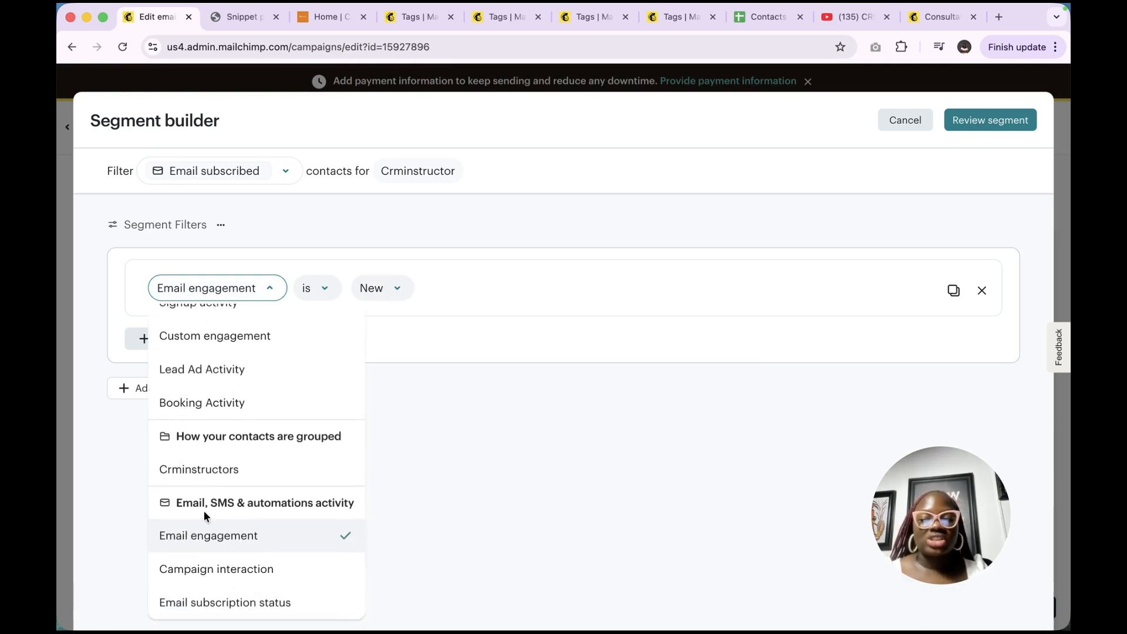
{"action": "left_click", "coordinate": [209, 599]}
{"action": "left_click", "coordinate": [393, 298]}
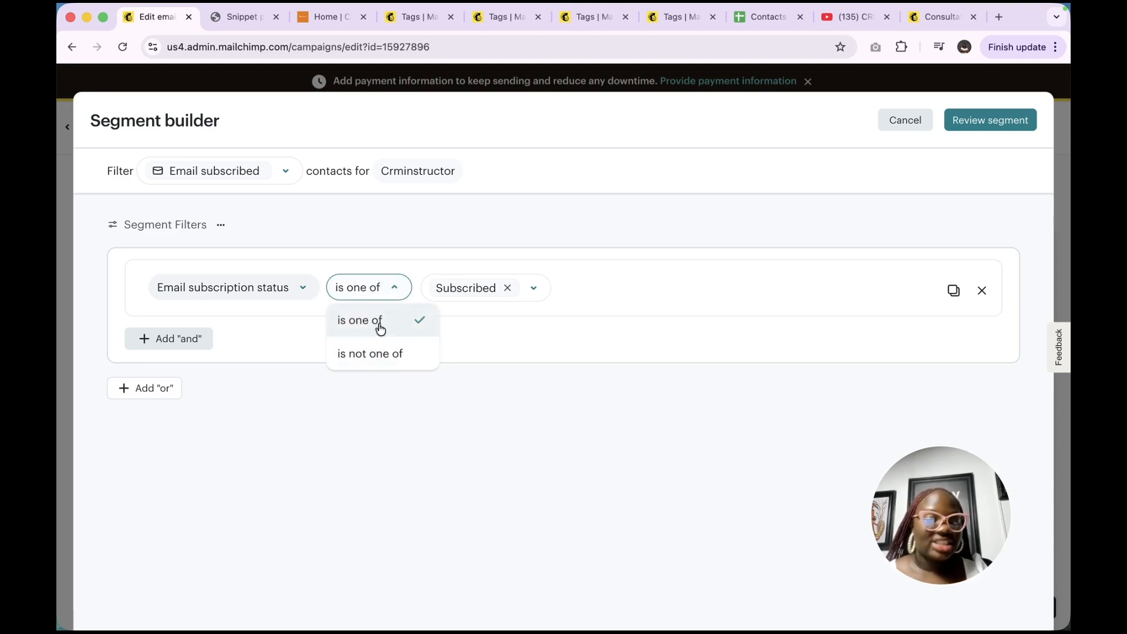
{"action": "left_click", "coordinate": [378, 322]}
{"action": "left_click", "coordinate": [455, 293]}
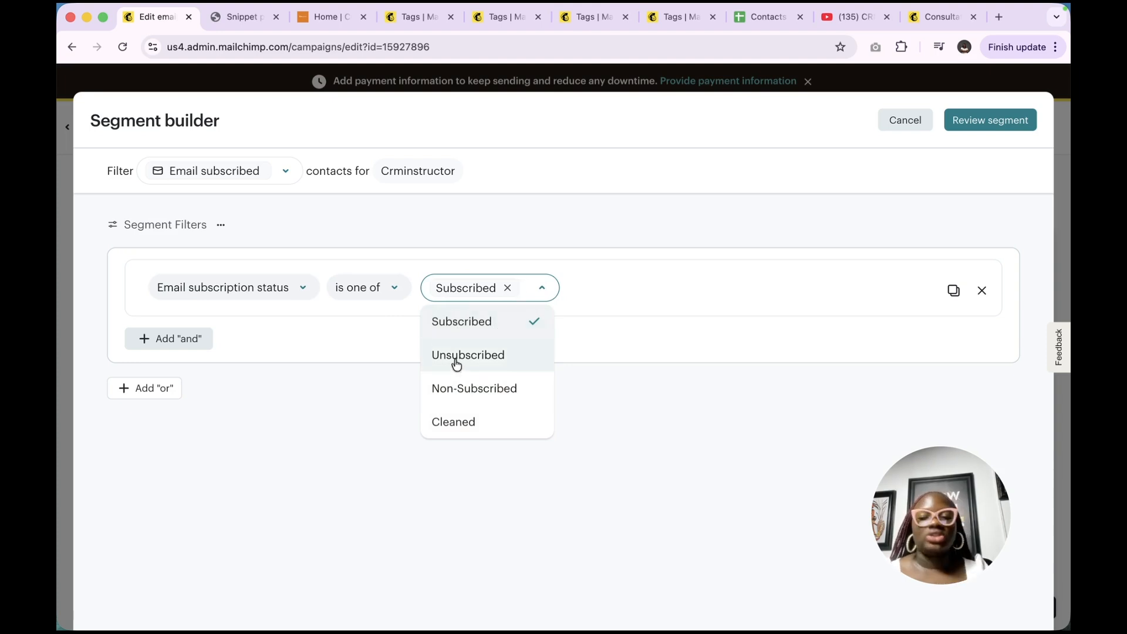
Try the Campaign interaction filter, then cancel the segment without saving.
{"action": "left_click", "coordinate": [259, 292]}
{"action": "scroll", "coordinate": [241, 473], "scroll_direction": "down", "scroll_amount": 10}
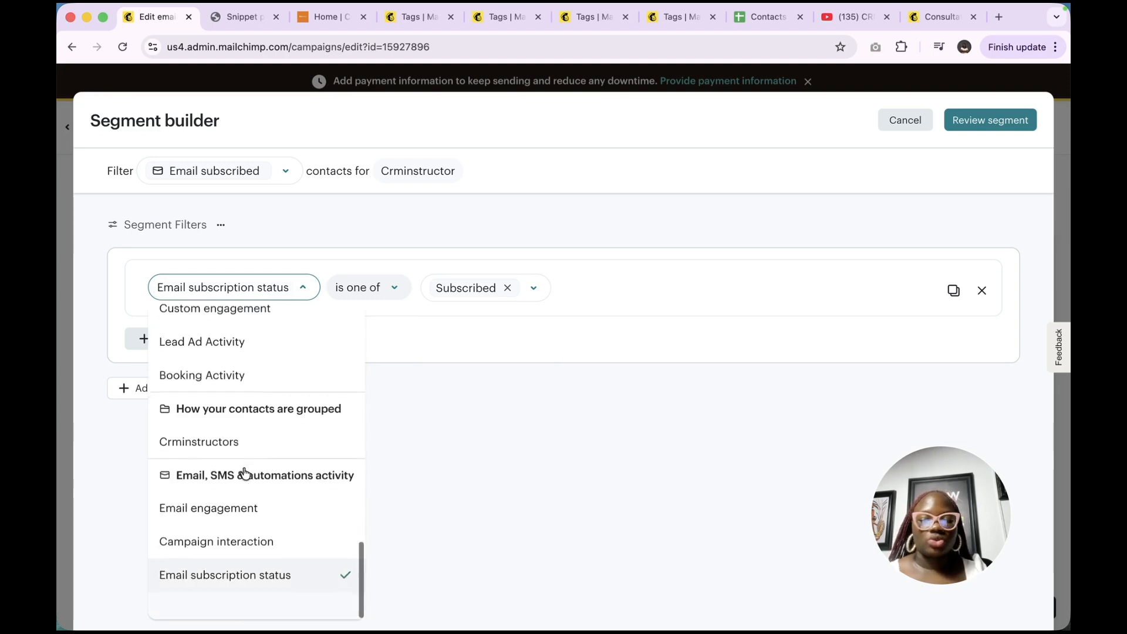
{"action": "left_click", "coordinate": [223, 569]}
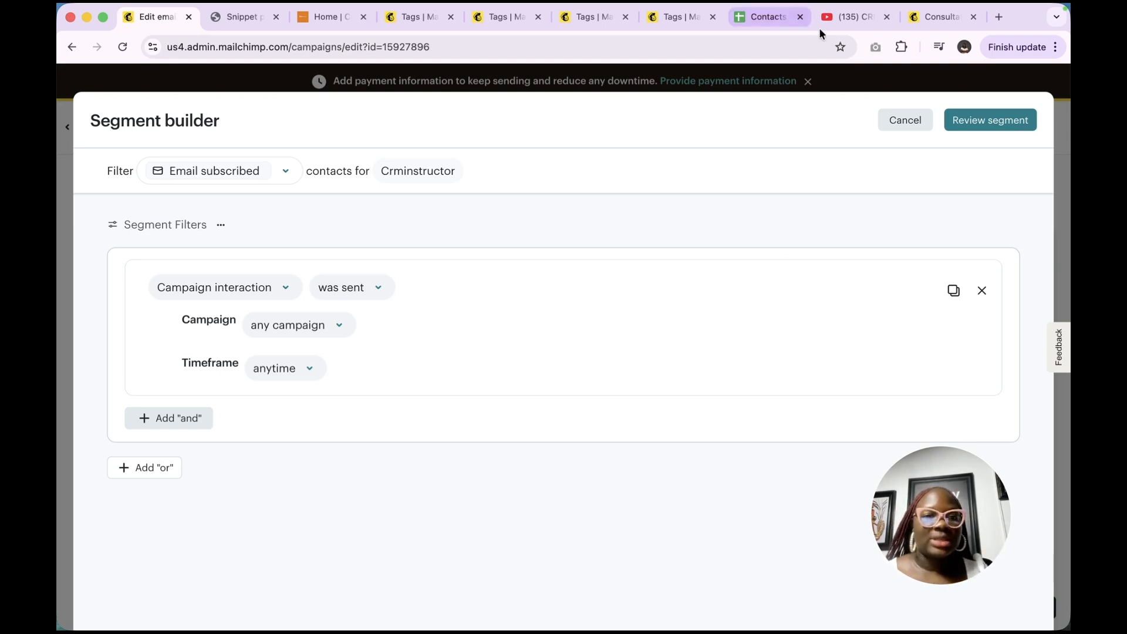
{"action": "left_click", "coordinate": [905, 121]}
Tick the Youtube Contact, New Lead and Clients tags in the 'Do not send to' list.
{"action": "left_click", "coordinate": [210, 317]}
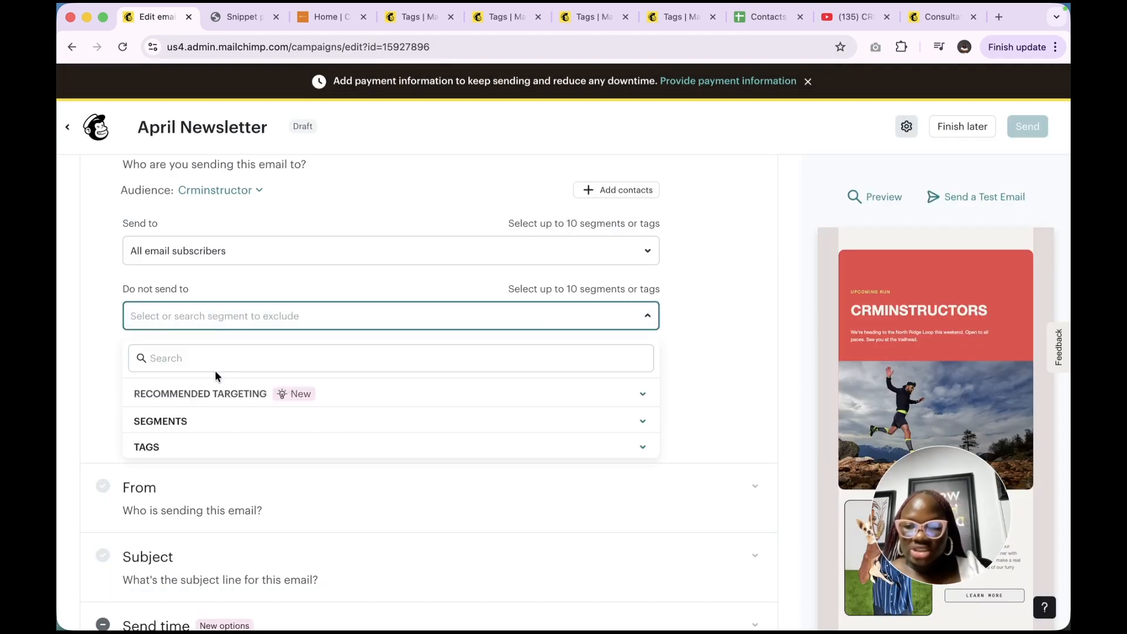
{"action": "left_click", "coordinate": [205, 395]}
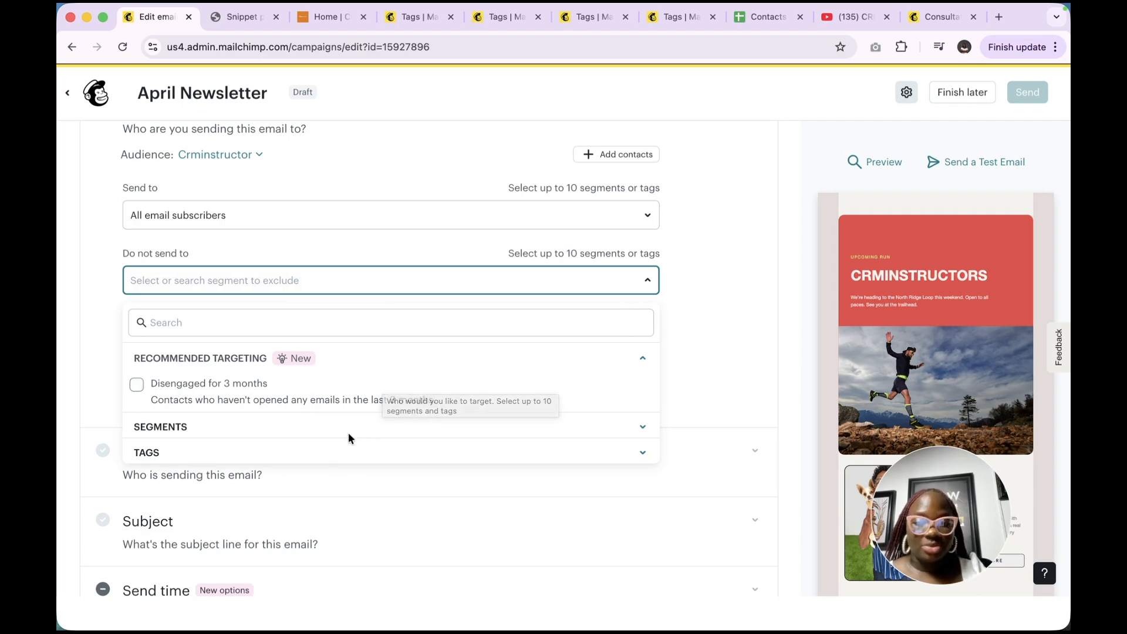
{"action": "left_click", "coordinate": [139, 451]}
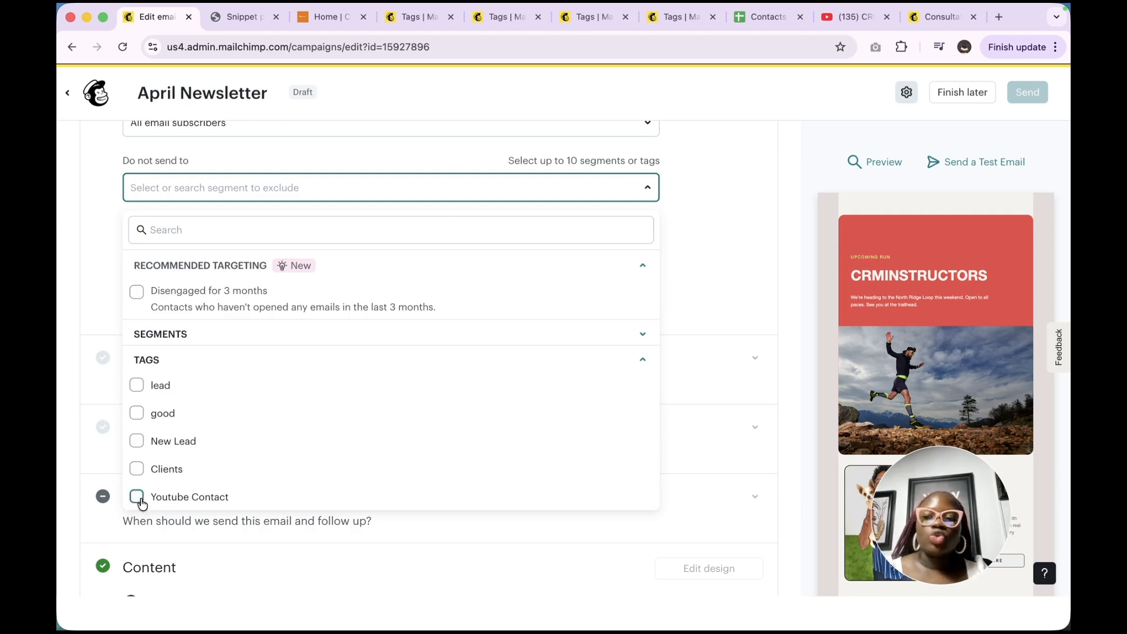
{"action": "left_click", "coordinate": [137, 497]}
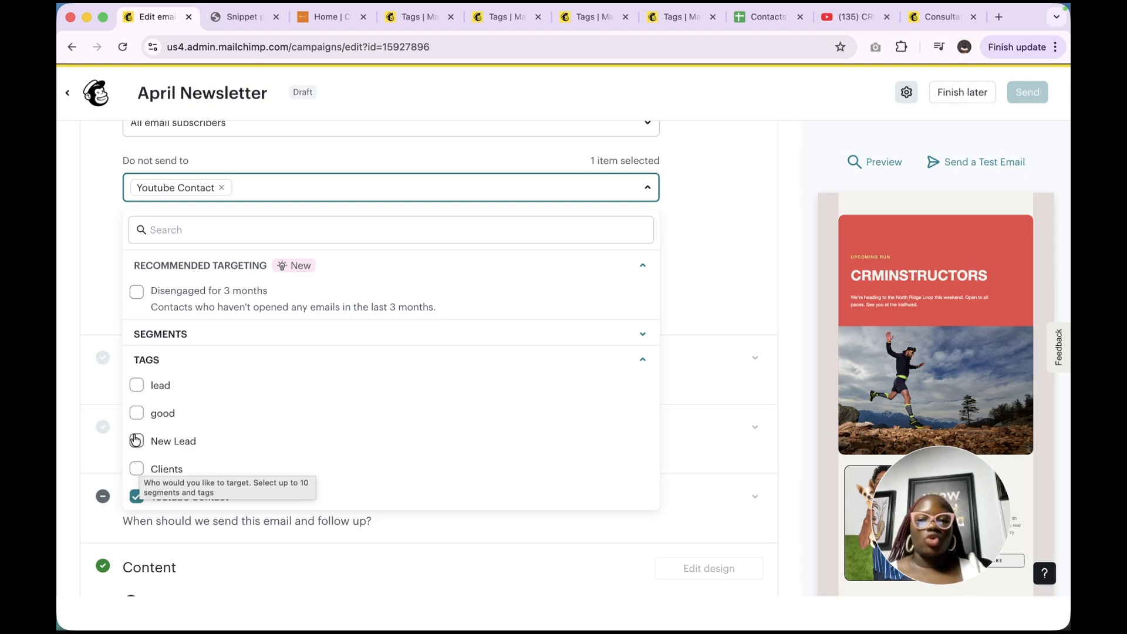
{"action": "left_click", "coordinate": [137, 441]}
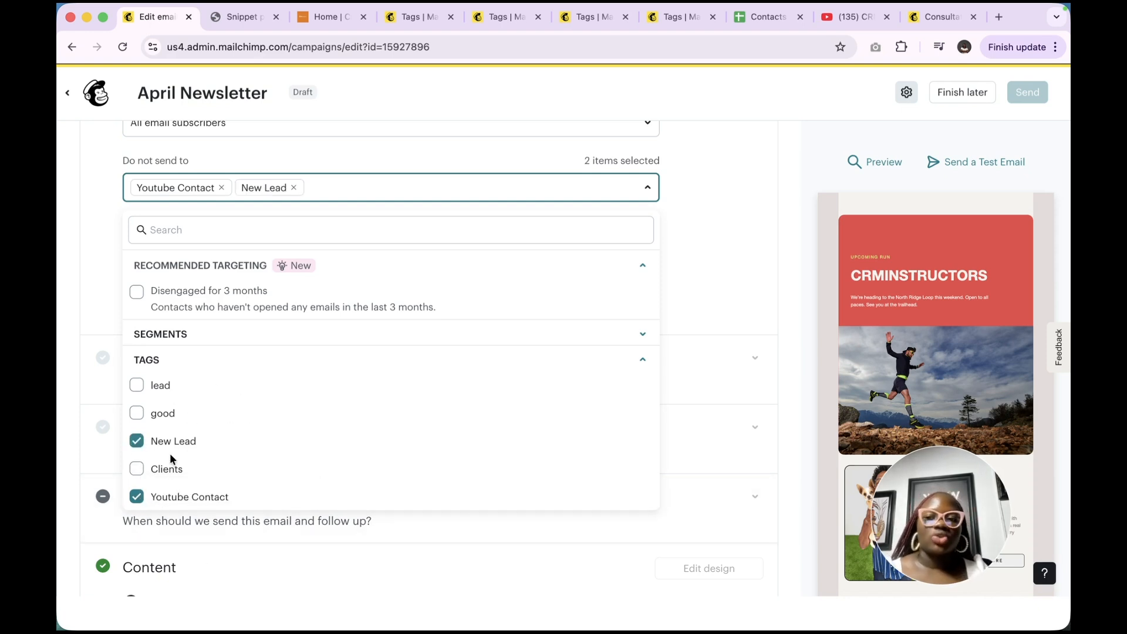
{"action": "left_click", "coordinate": [136, 469]}
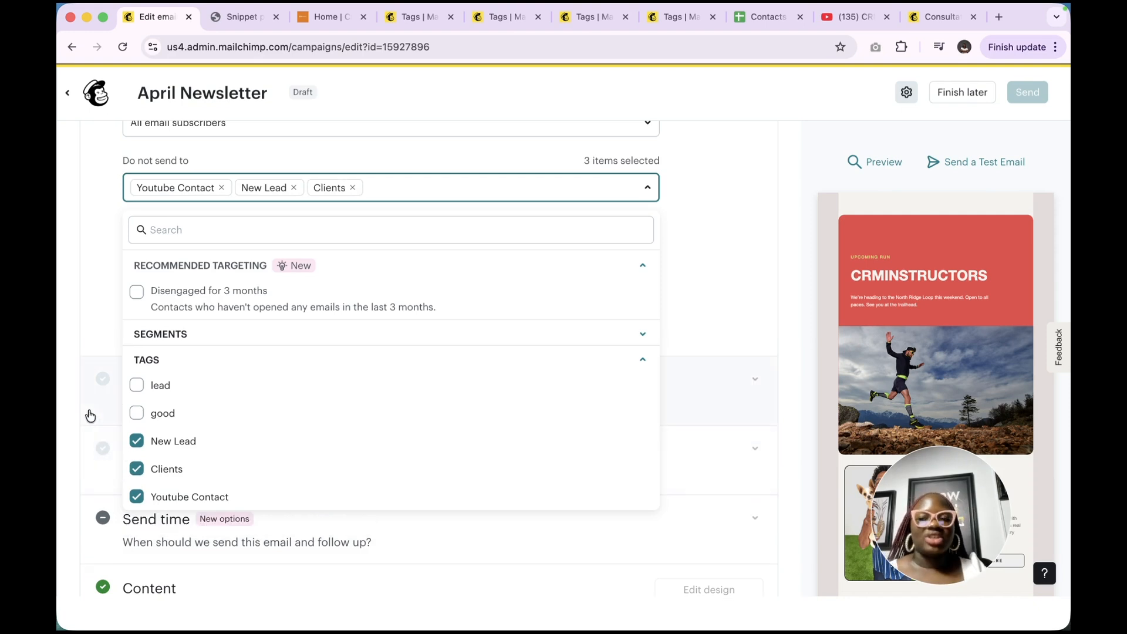
{"action": "left_click", "coordinate": [740, 335]}
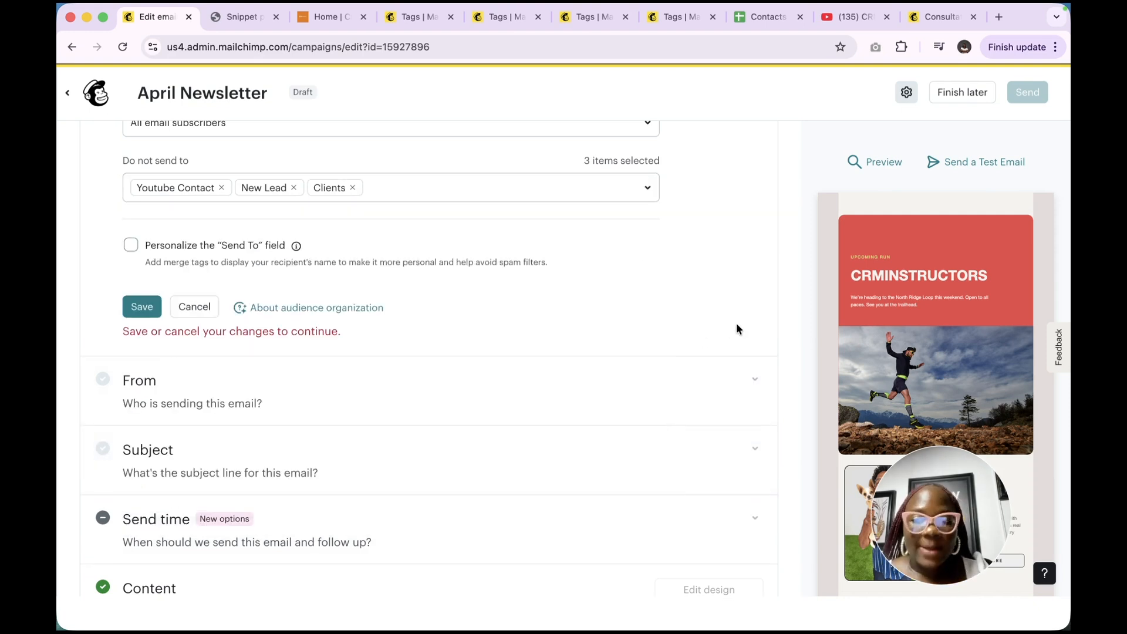
Turn on 'Personalize the Send To field' with the *|FNAME|* merge tag and save the recipients.
{"action": "scroll", "coordinate": [737, 320], "scroll_direction": "up", "scroll_amount": 5}
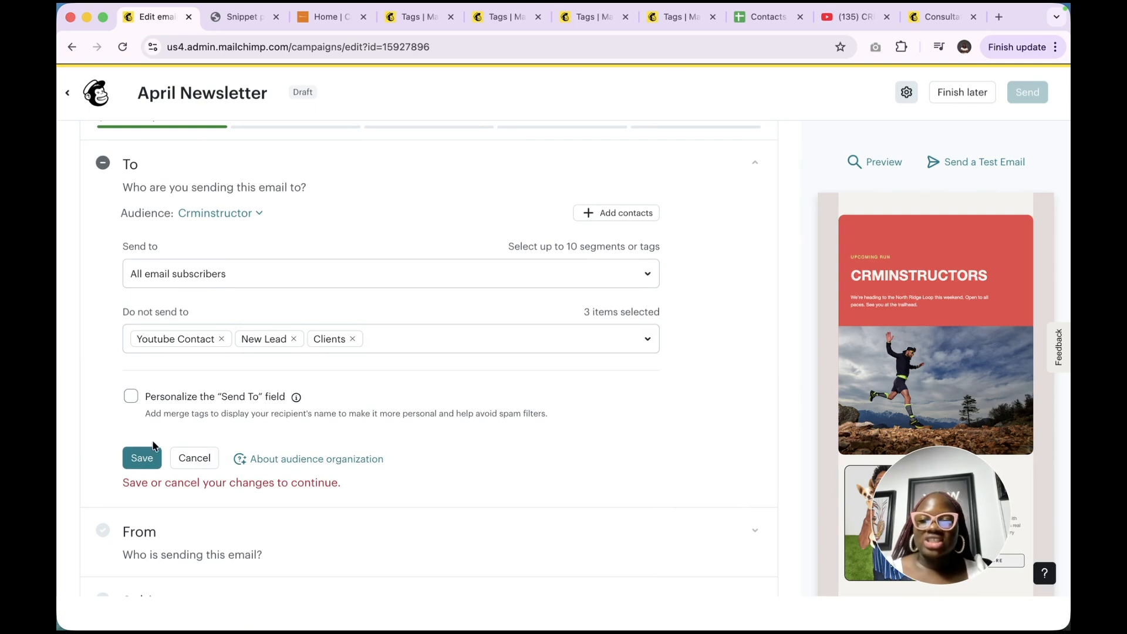
{"action": "left_click", "coordinate": [131, 399]}
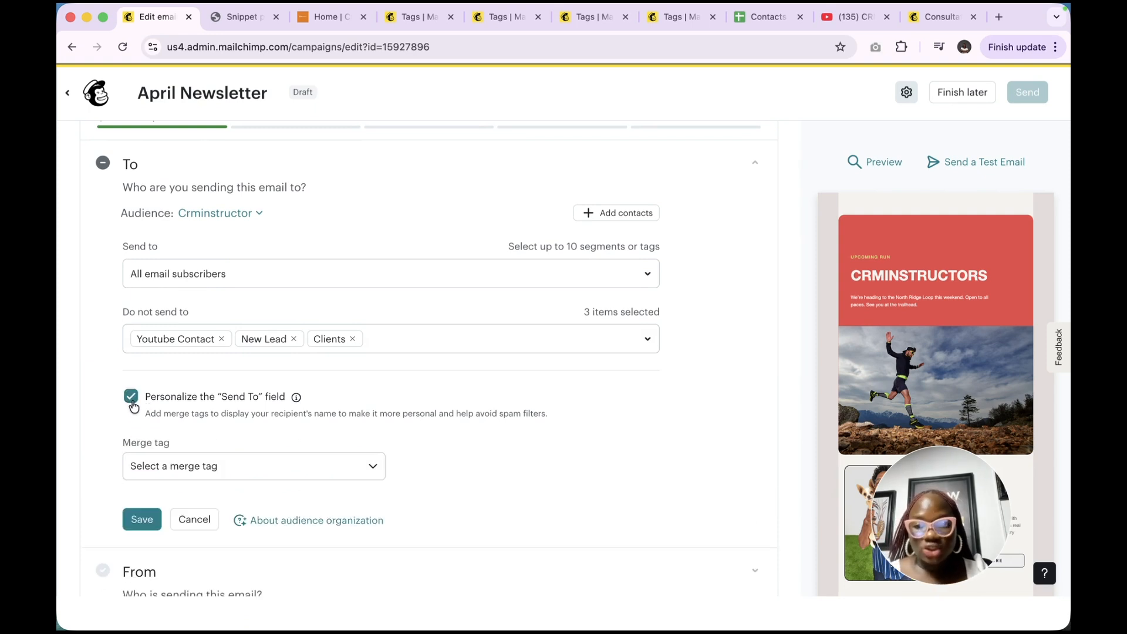
{"action": "left_click", "coordinate": [270, 477]}
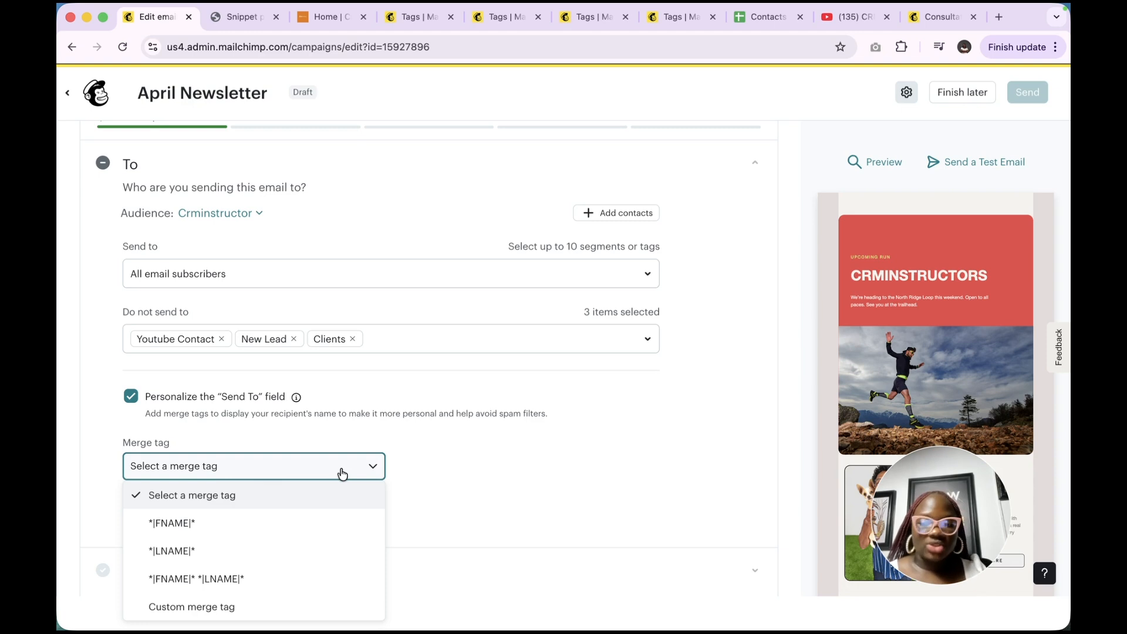
{"action": "left_click", "coordinate": [233, 523]}
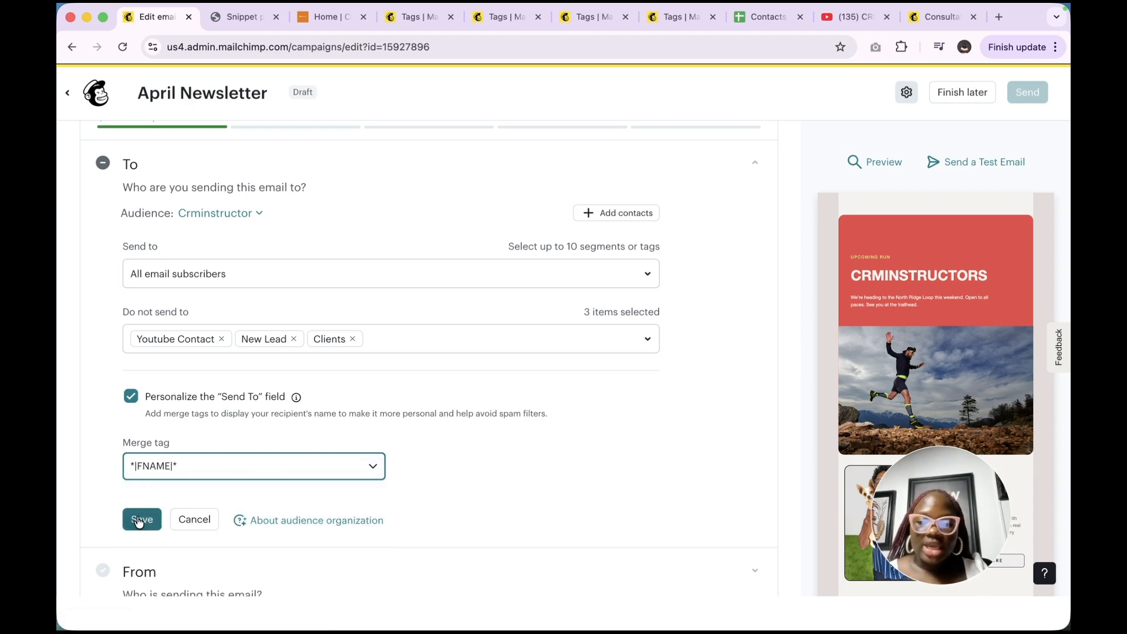
{"action": "left_click", "coordinate": [139, 520]}
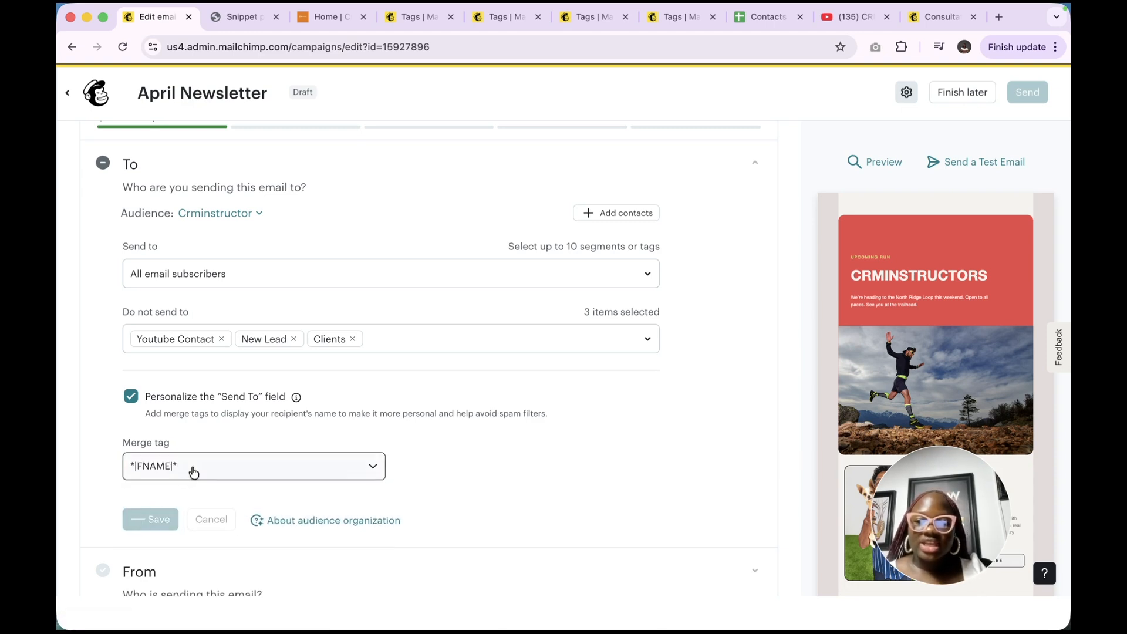
{"action": "scroll", "coordinate": [192, 470], "scroll_direction": "down", "scroll_amount": 10}
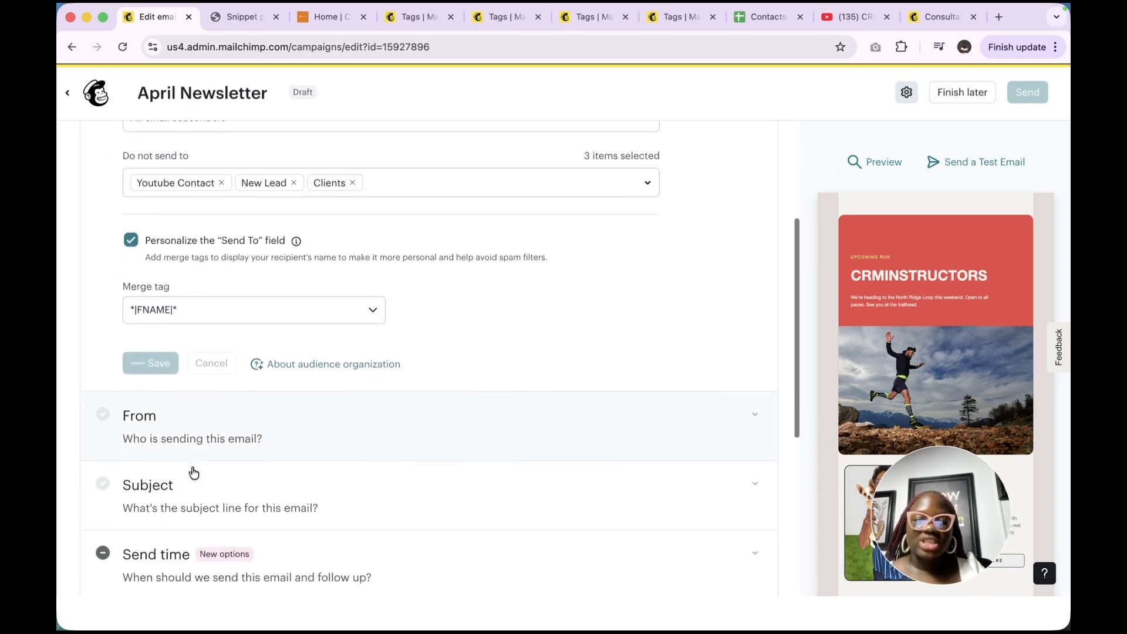
{"action": "scroll", "coordinate": [166, 254], "scroll_direction": "up", "scroll_amount": 6}
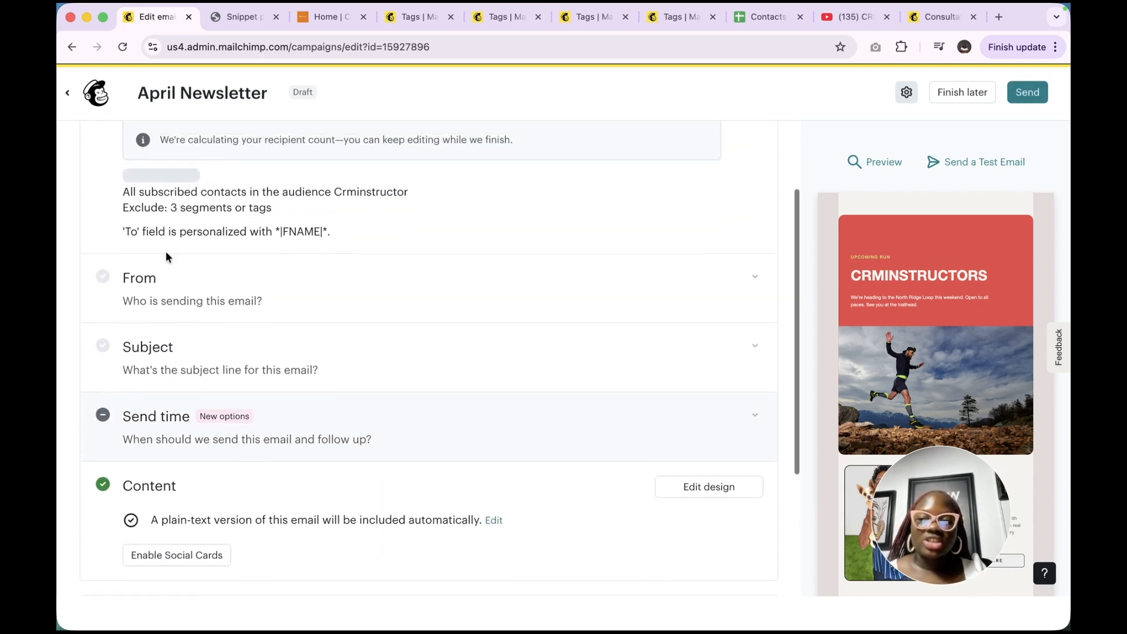
Replace the From name with the sender's full name, keep the existing email address, and save.
{"action": "left_click", "coordinate": [141, 406]}
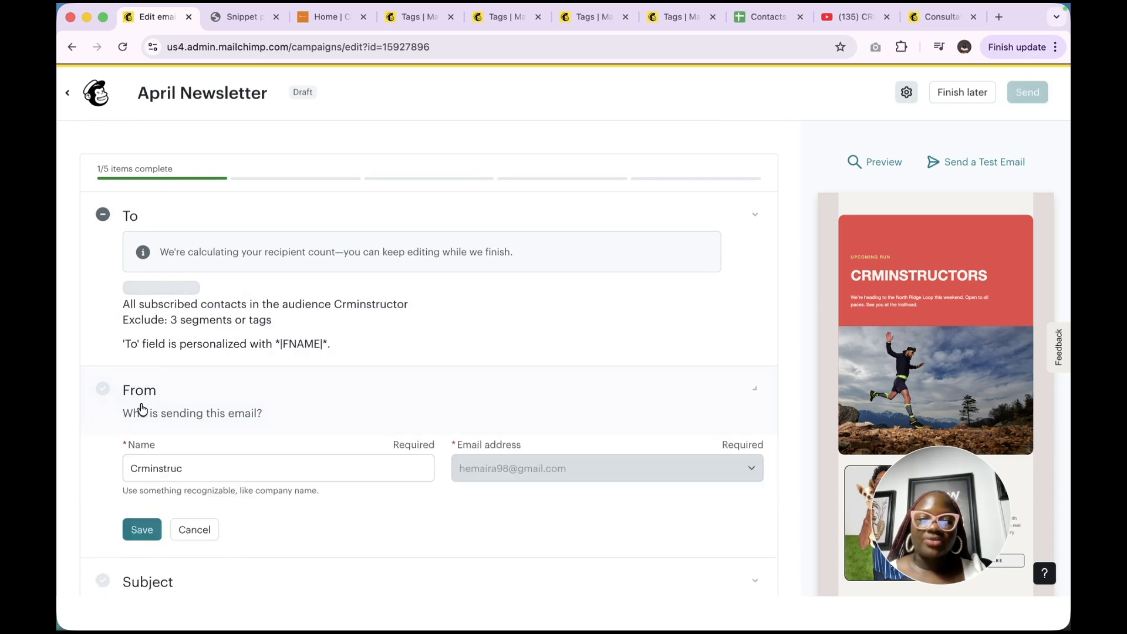
{"action": "left_click", "coordinate": [177, 421]}
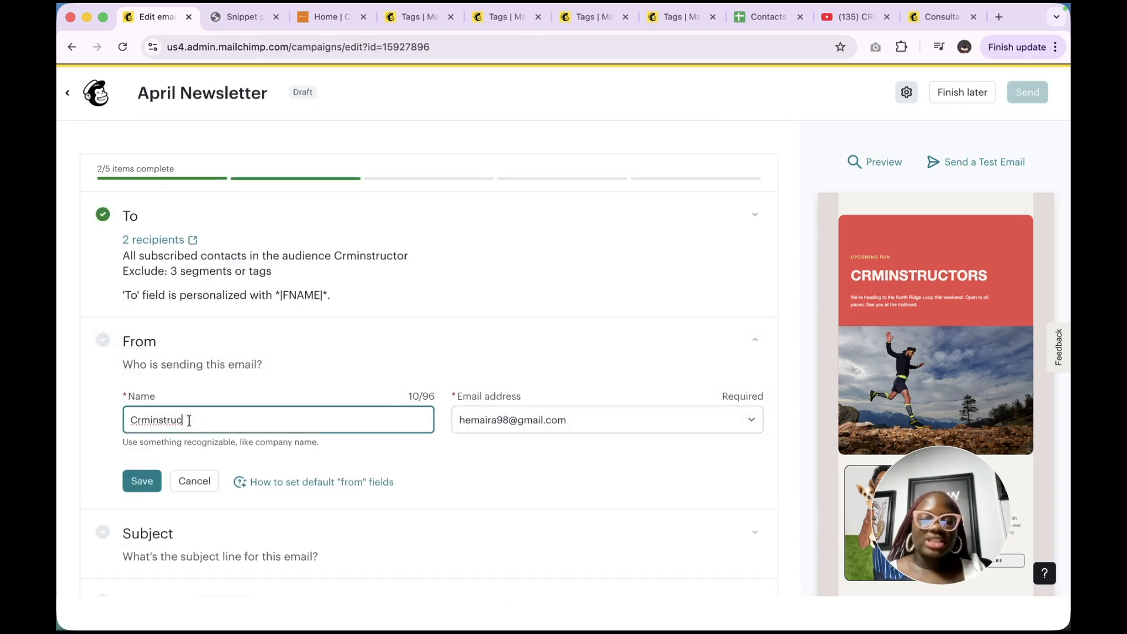
{"action": "double_click", "coordinate": [189, 421]}
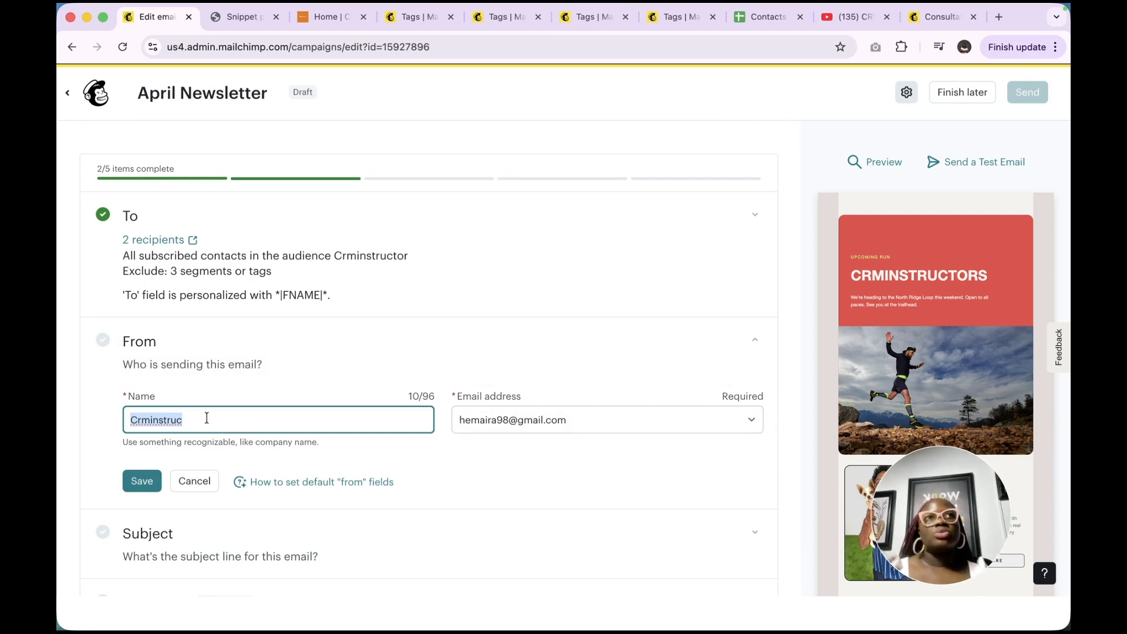
{"action": "type", "text": "H"}
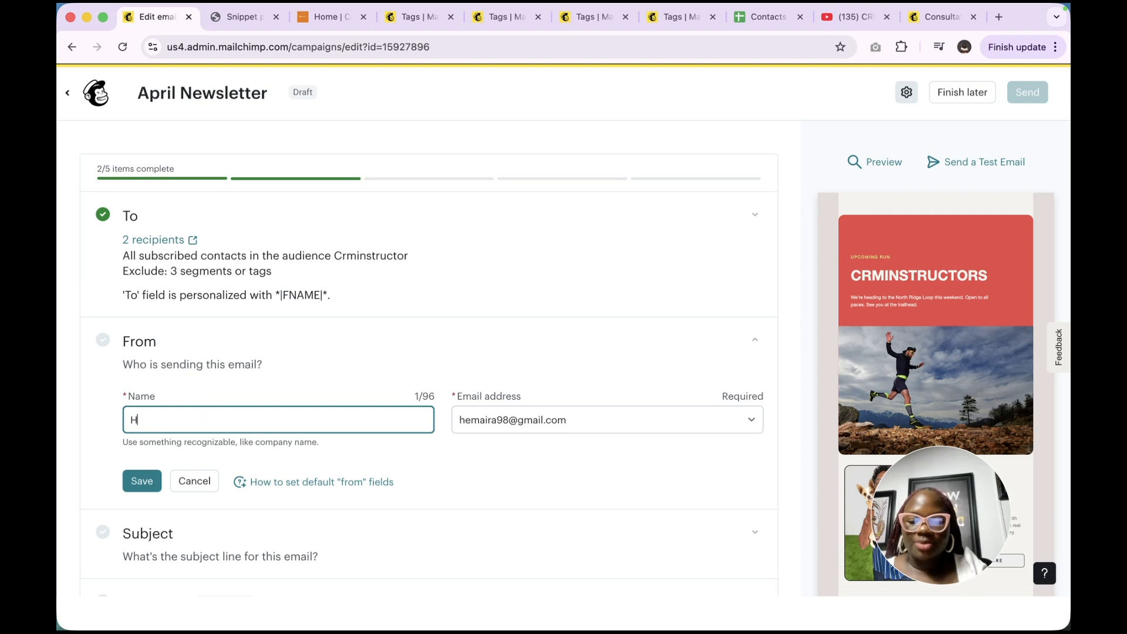
{"action": "type", "text": "ema "}
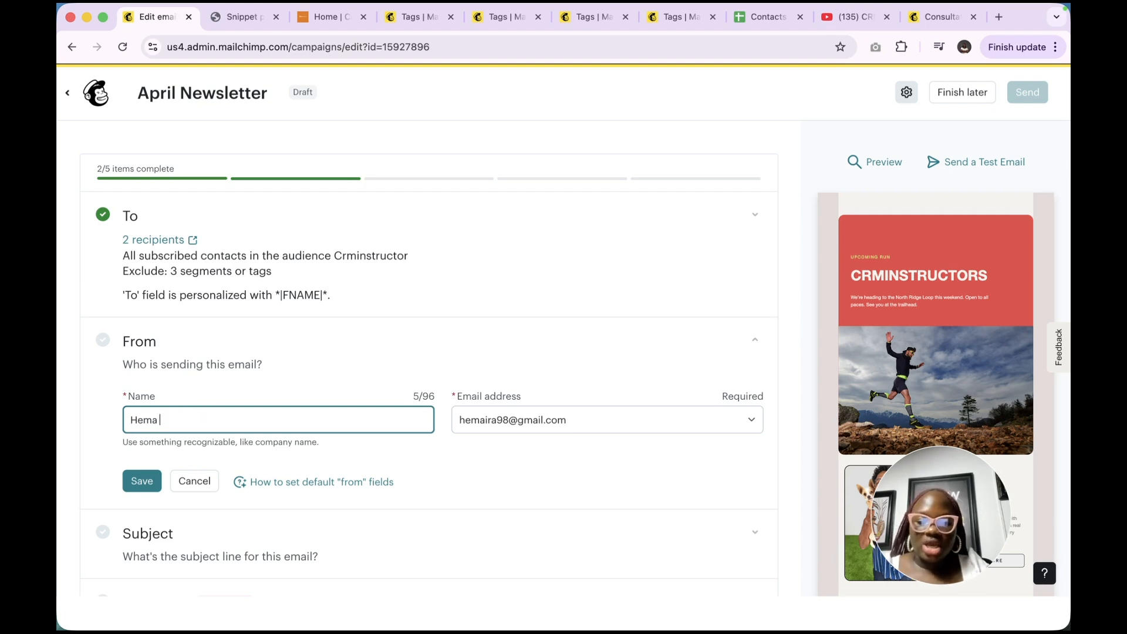
{"action": "type", "text": "Glory"}
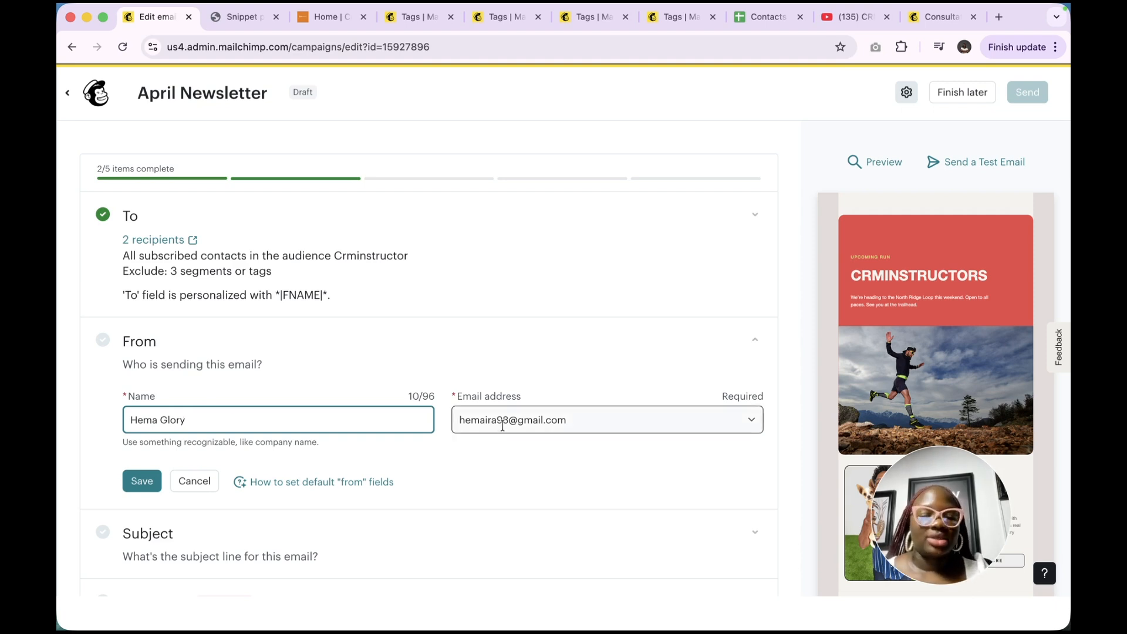
{"action": "triple_click", "coordinate": [509, 421]}
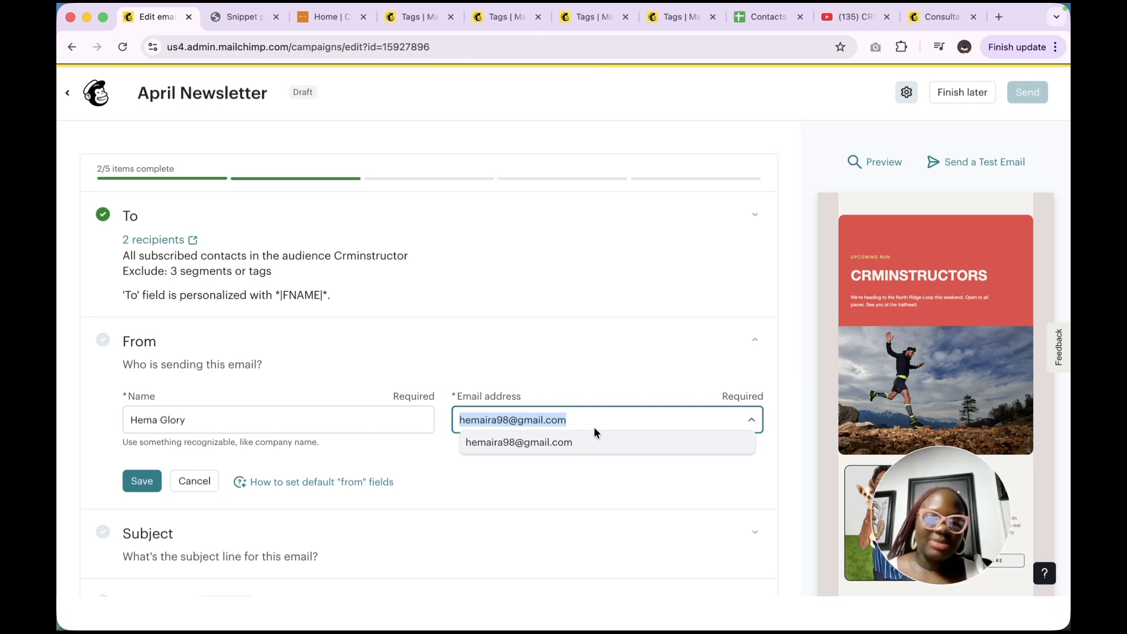
{"action": "left_click", "coordinate": [538, 444]}
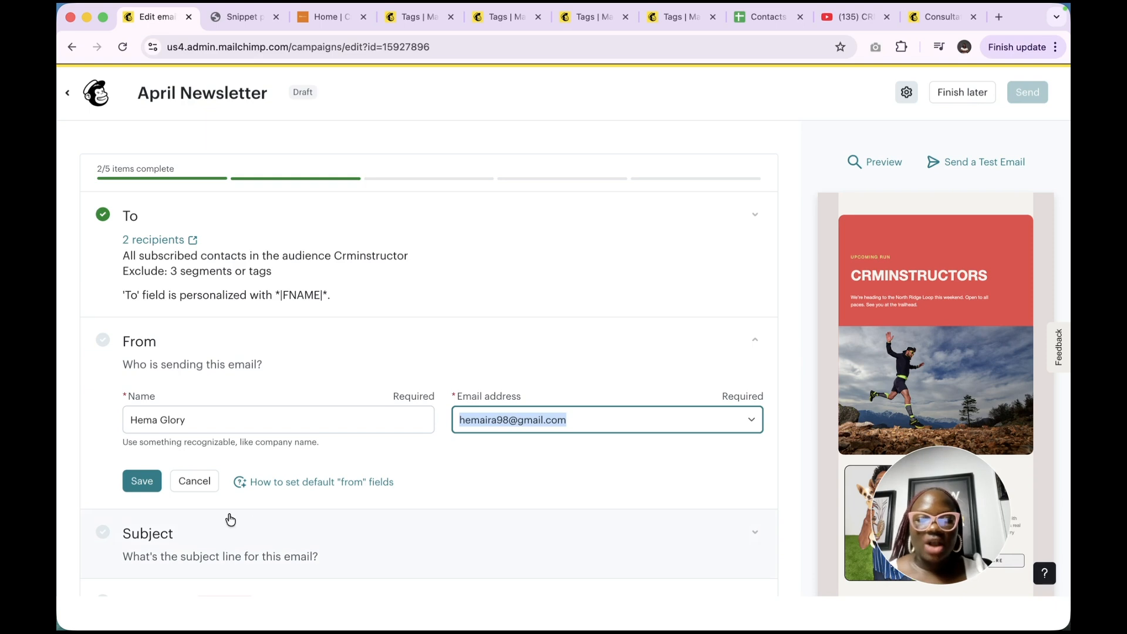
{"action": "left_click", "coordinate": [135, 487]}
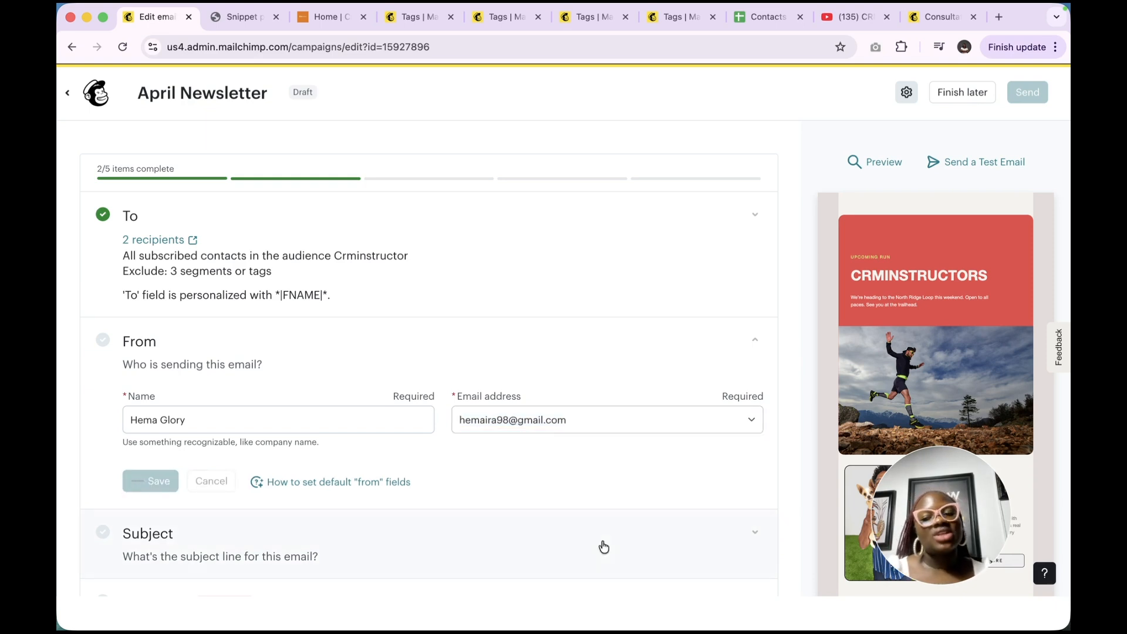
{"action": "scroll", "coordinate": [603, 547], "scroll_direction": "down", "scroll_amount": 5}
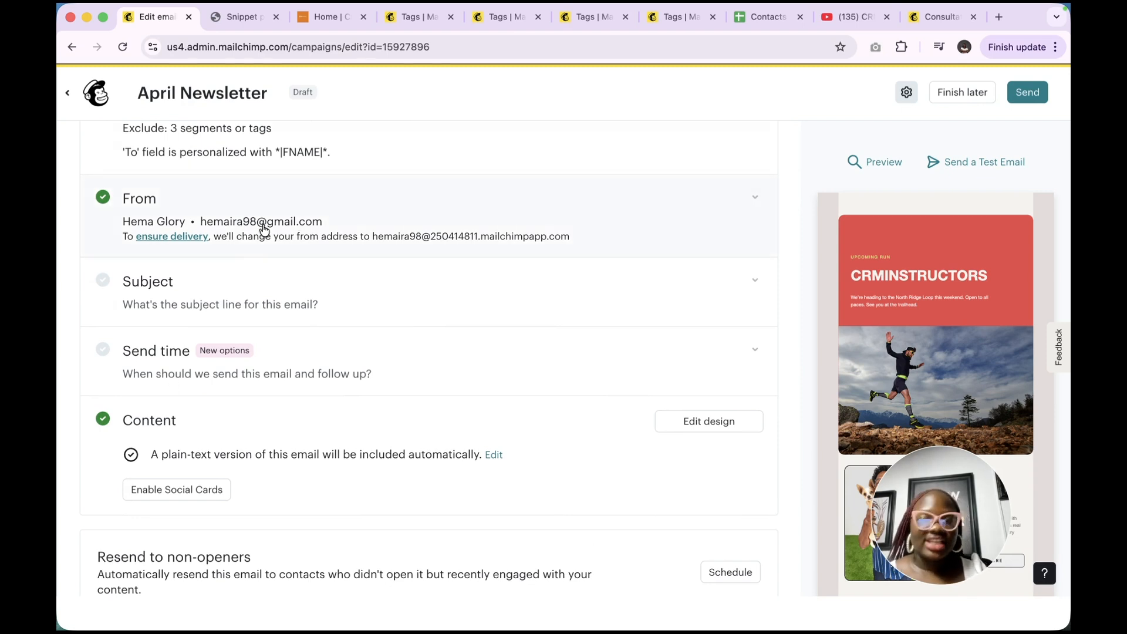
Enter 'Welcome to crminstructors' as the subject line, correcting a typo along the way.
{"action": "left_click", "coordinate": [132, 293]}
{"action": "left_click", "coordinate": [182, 355]}
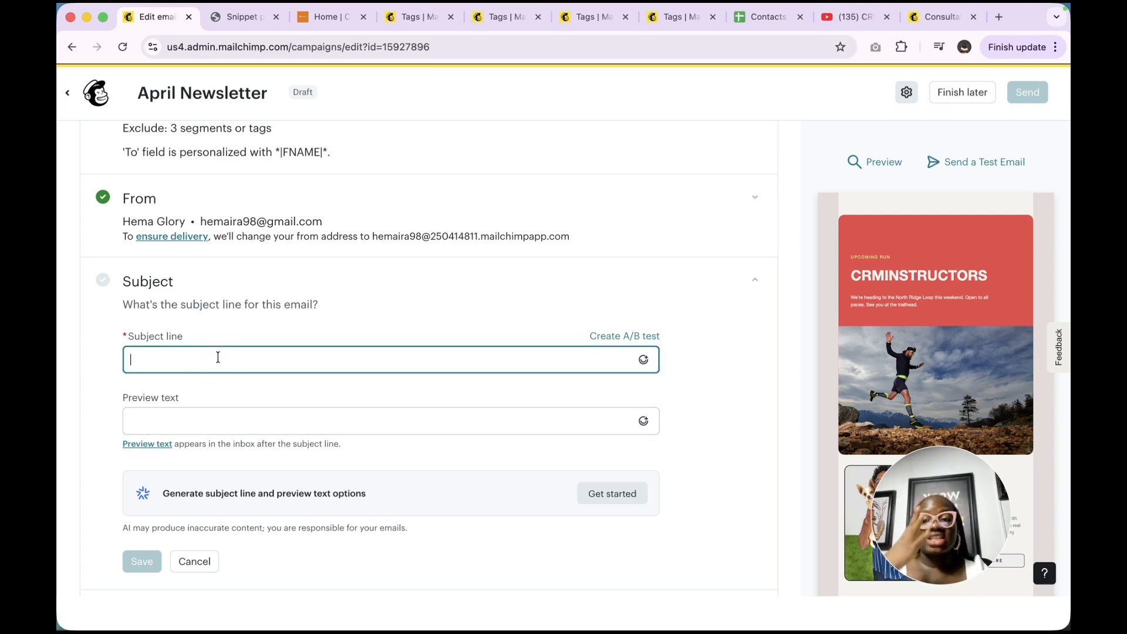
{"action": "left_click", "coordinate": [644, 360]}
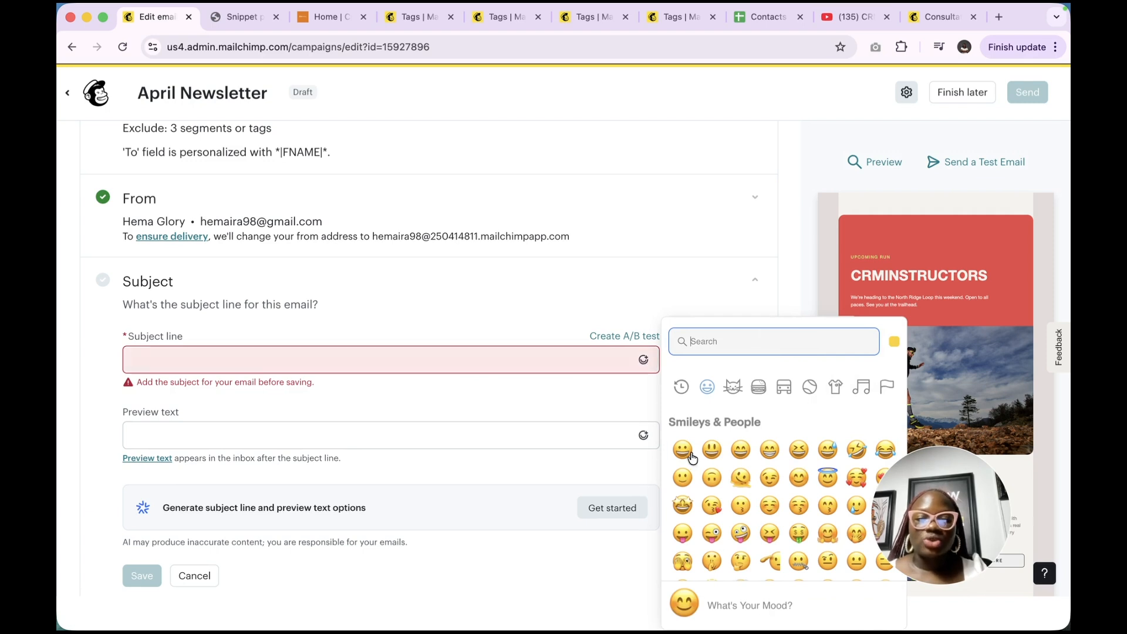
{"action": "scroll", "coordinate": [741, 505], "scroll_direction": "down", "scroll_amount": 2}
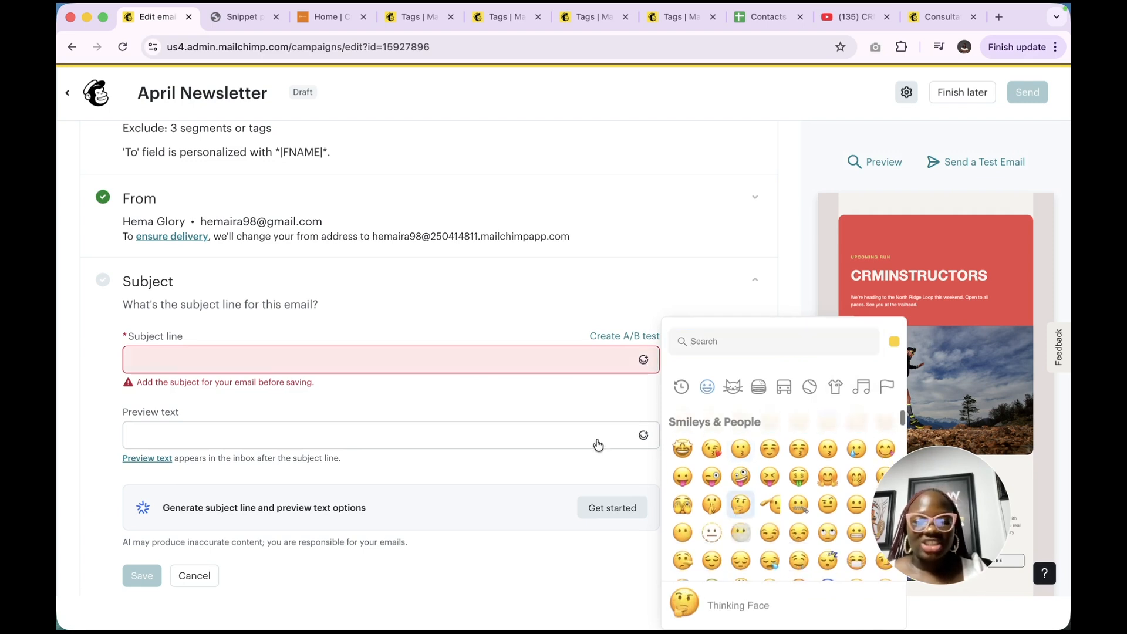
{"action": "left_click", "coordinate": [465, 363]}
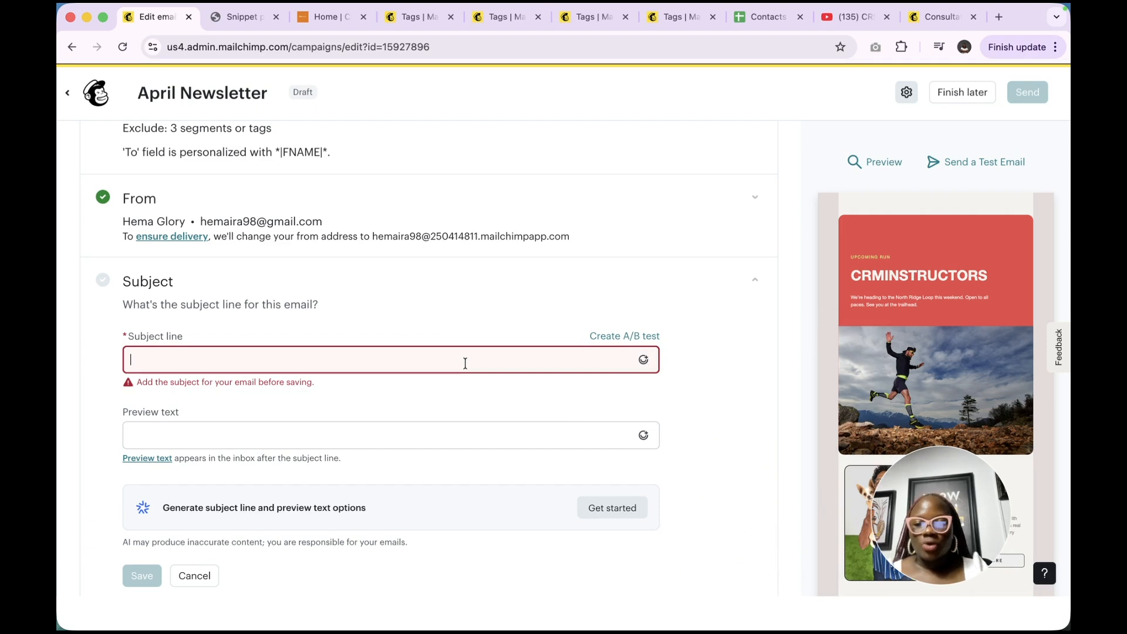
{"action": "key", "text": "Caps_Lock"}
{"action": "type", "text": "W"}
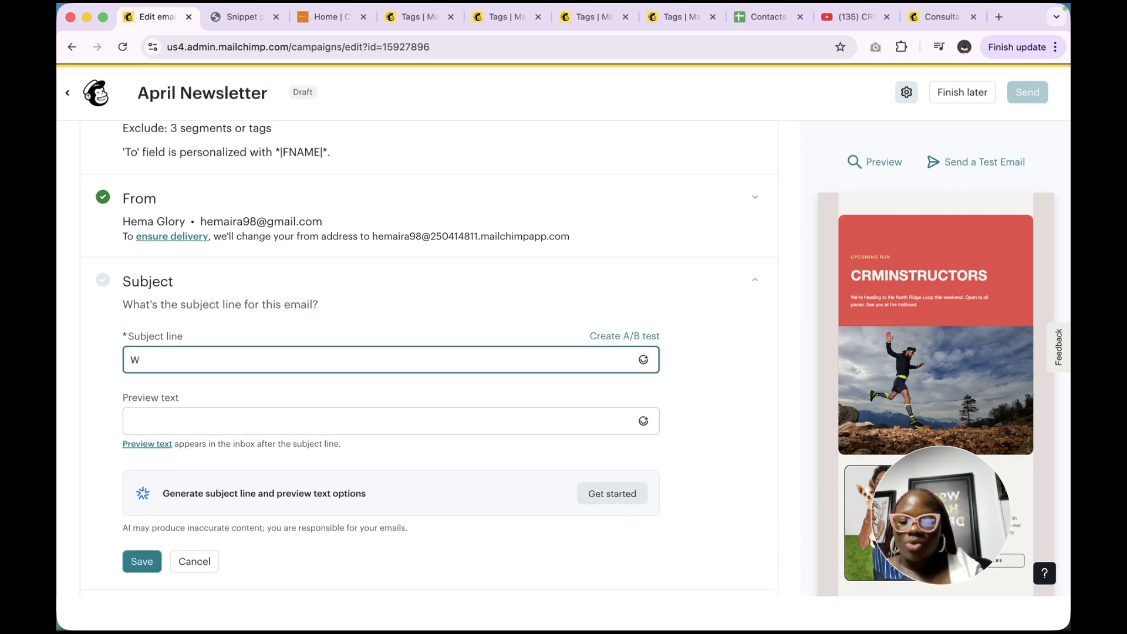
{"action": "type", "text": "elcom"}
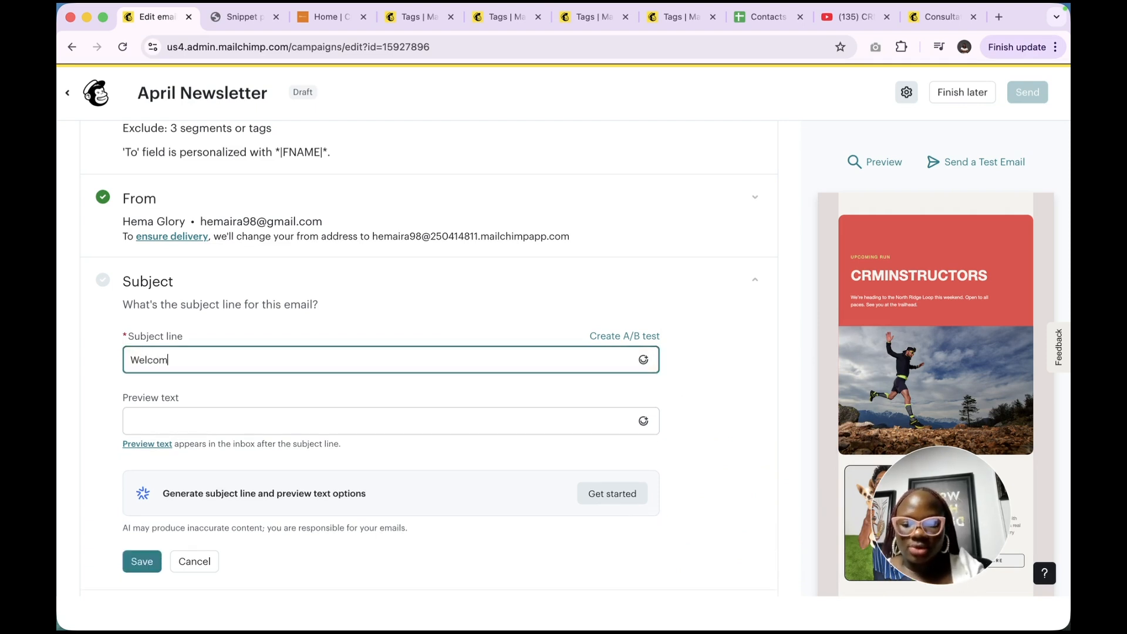
{"action": "type", "text": "e to crminsr"}
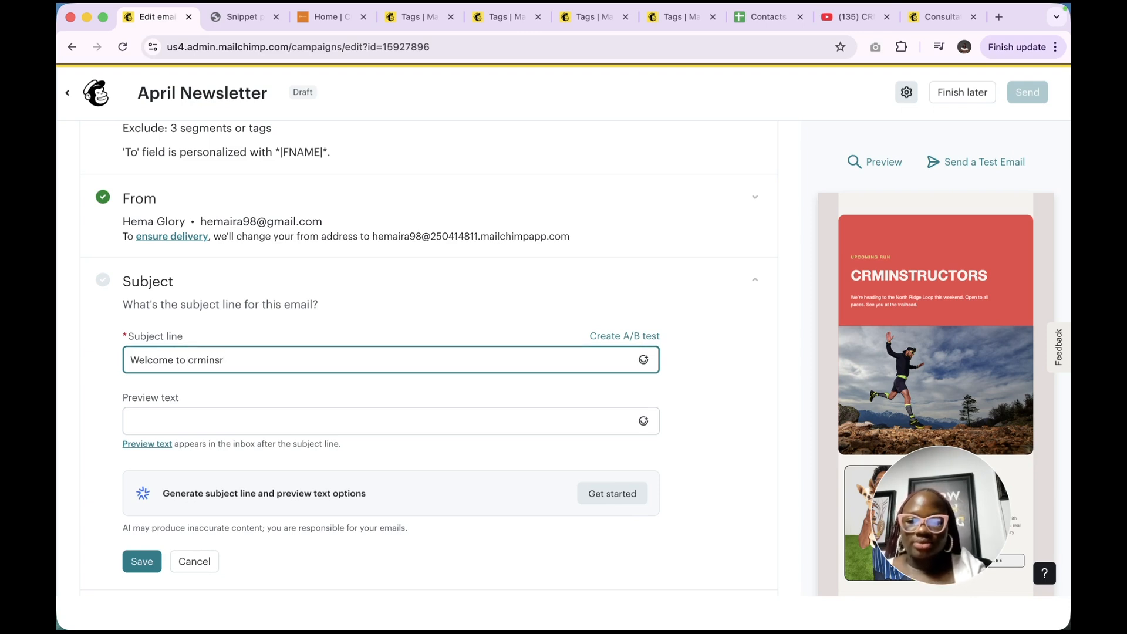
{"action": "type", "text": "trct"}
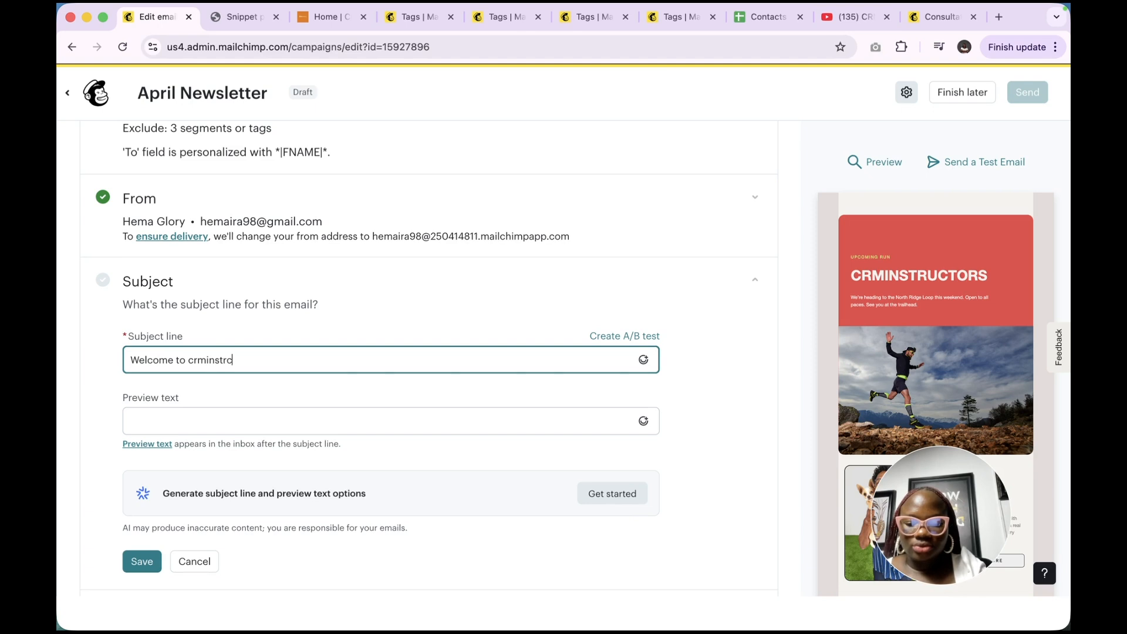
{"action": "key", "text": "BackSpace"}
{"action": "key", "text": "BackSpace"}
{"action": "type", "text": "uctors"}
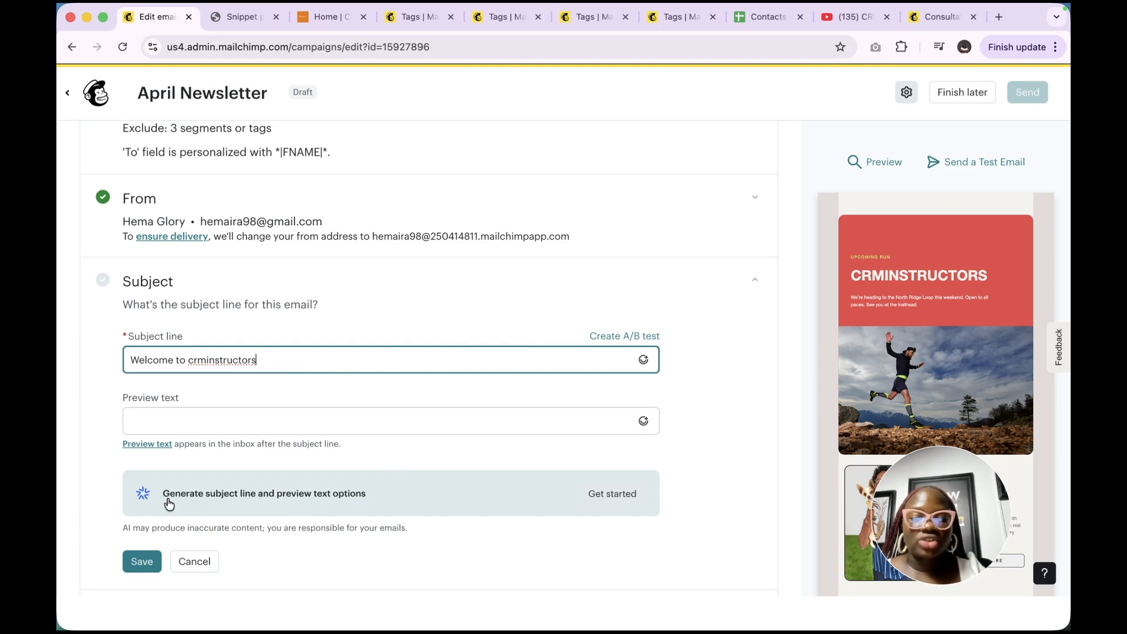
{"action": "scroll", "coordinate": [173, 490], "scroll_direction": "down", "scroll_amount": 3}
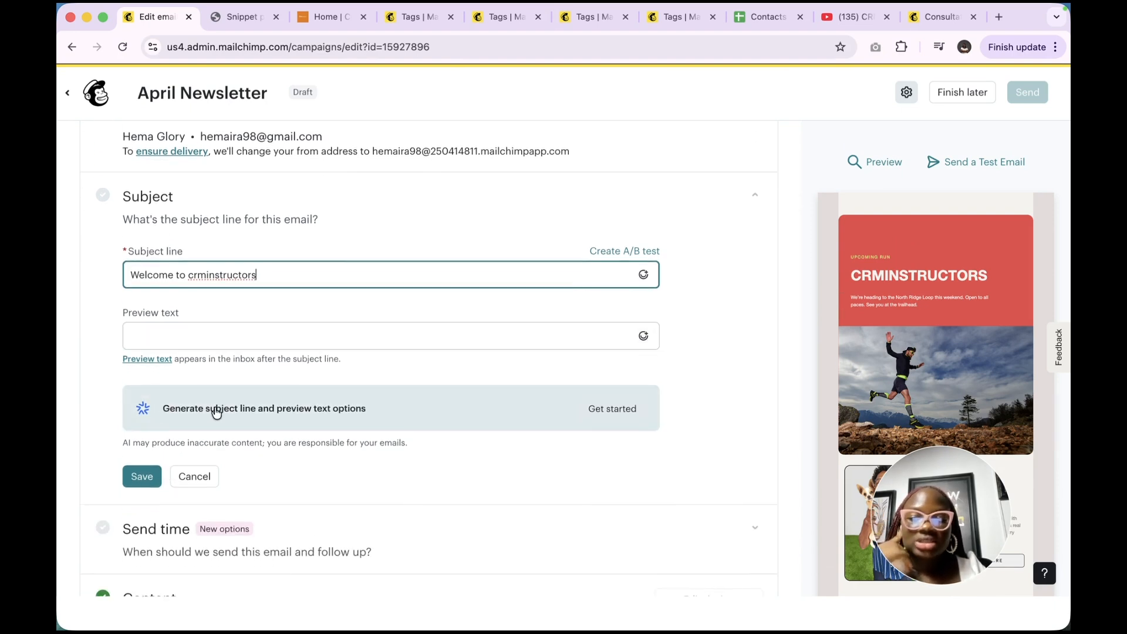
Close the AI subject-line helper without generating anything and save the subject.
{"action": "left_click", "coordinate": [216, 413]}
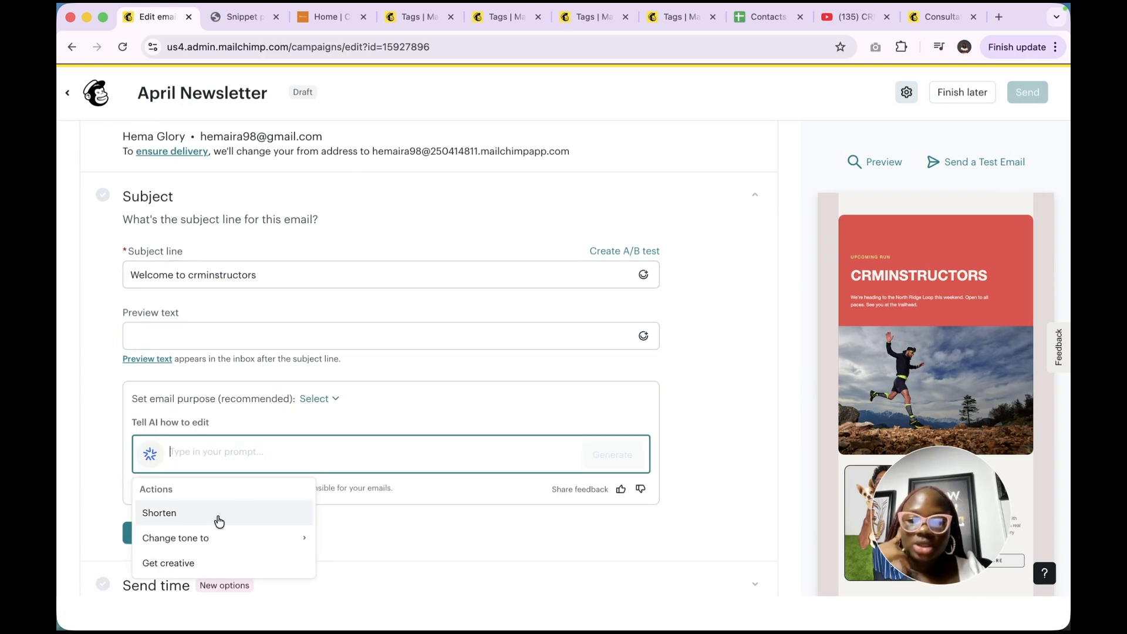
{"action": "scroll", "coordinate": [219, 521], "scroll_direction": "down", "scroll_amount": 2}
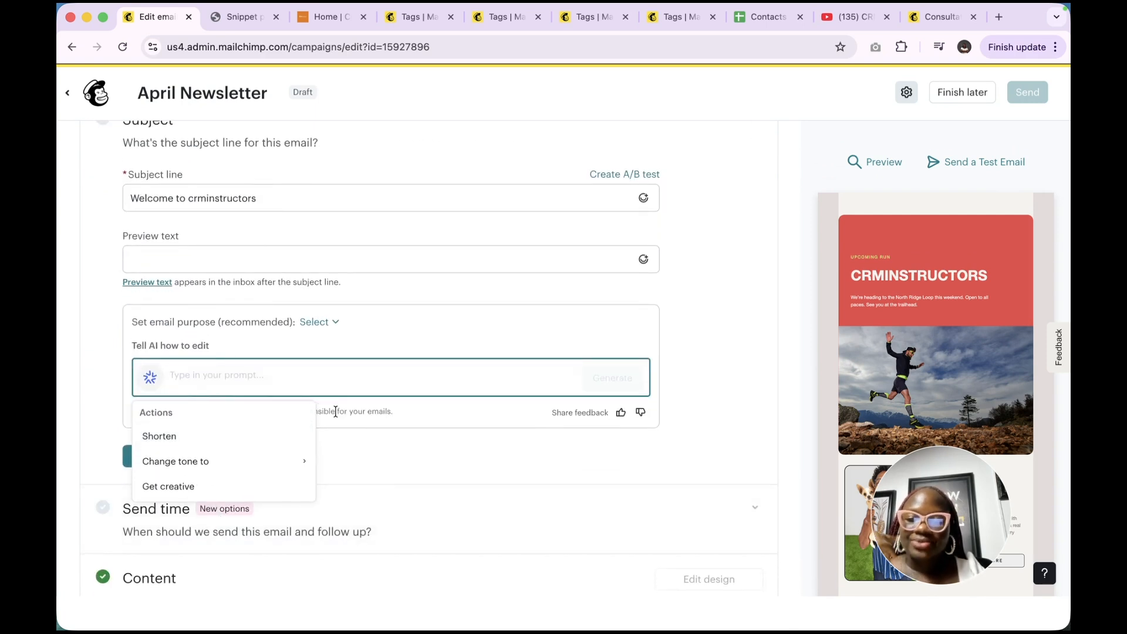
{"action": "left_click", "coordinate": [358, 433]}
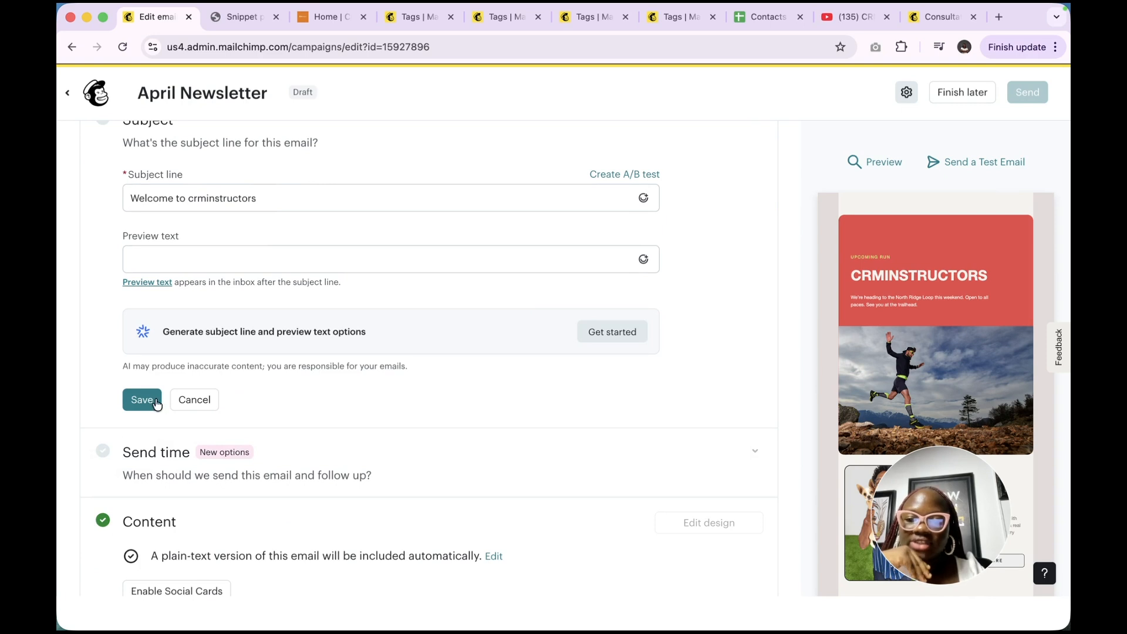
{"action": "left_click", "coordinate": [152, 400]}
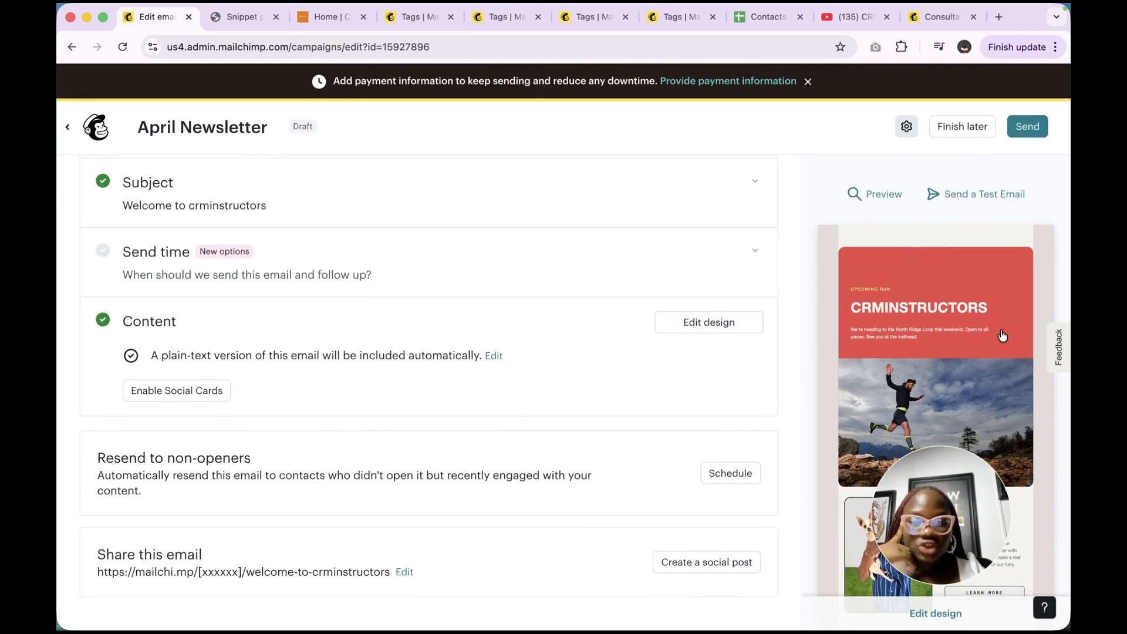
Open the Schedule resend dialog from the Resend to non-openers option.
{"action": "scroll", "coordinate": [1003, 335], "scroll_direction": "down", "scroll_amount": 10}
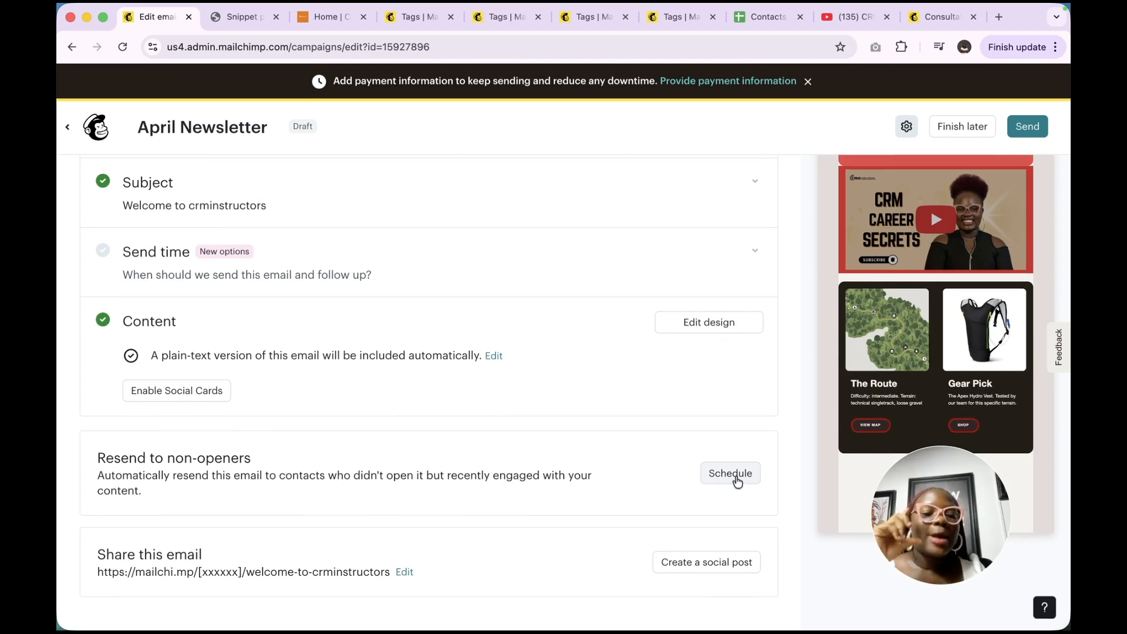
{"action": "left_click", "coordinate": [736, 475]}
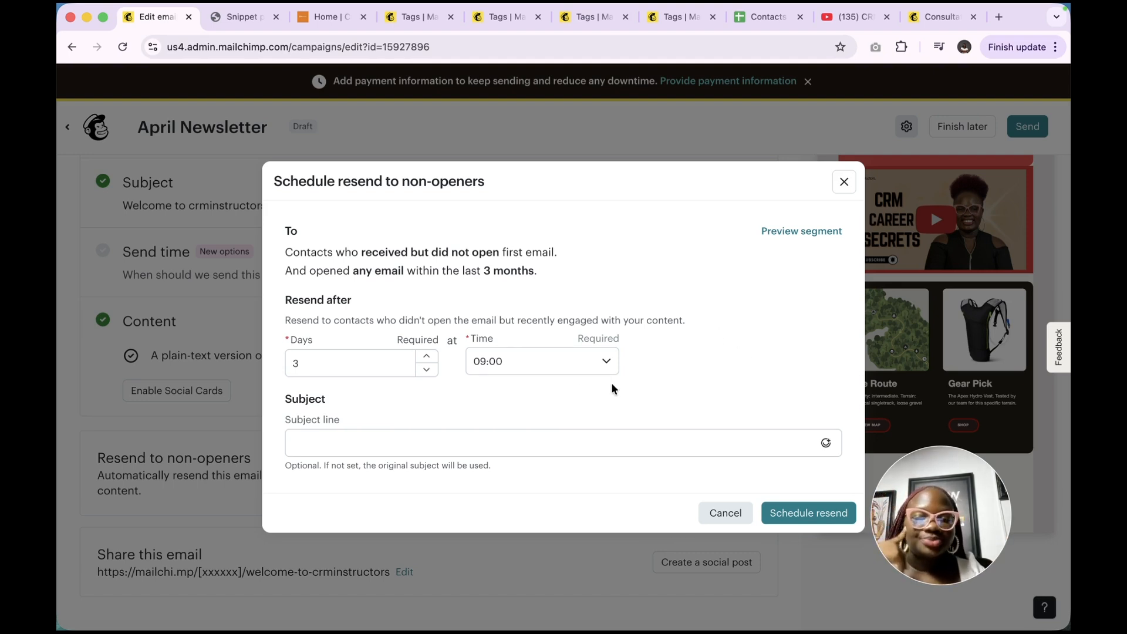
Set the non-opener resend to 6 days after sending at 09:00 and confirm the schedule.
{"action": "left_click", "coordinate": [419, 448]}
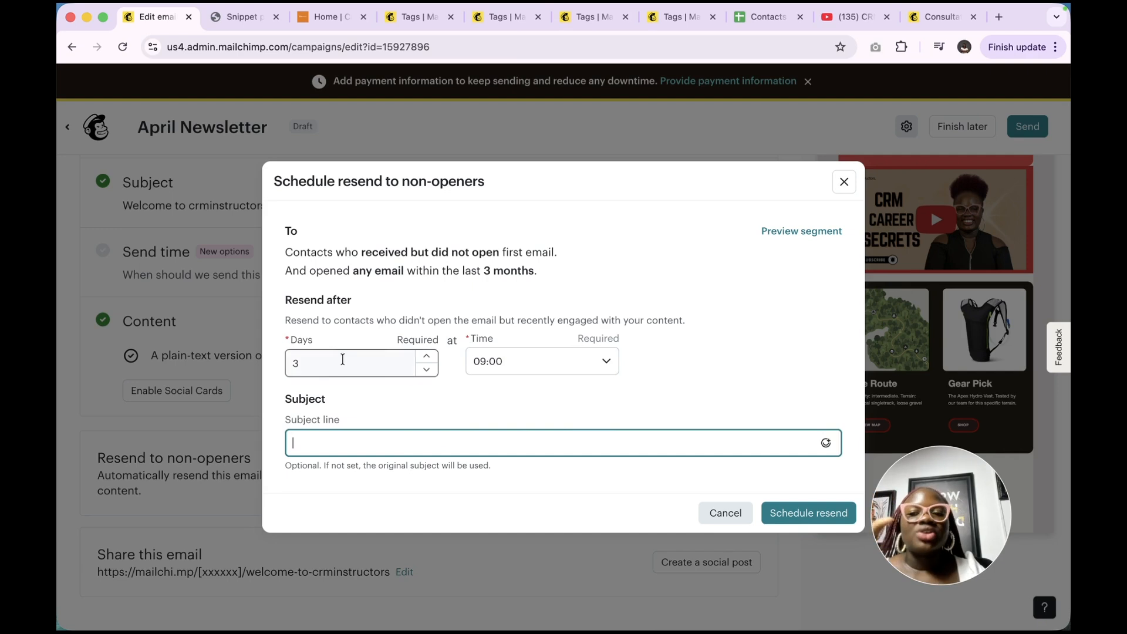
{"action": "left_click", "coordinate": [381, 365]}
{"action": "left_click", "coordinate": [426, 358]}
{"action": "left_click", "coordinate": [426, 357]}
{"action": "left_click", "coordinate": [426, 357]}
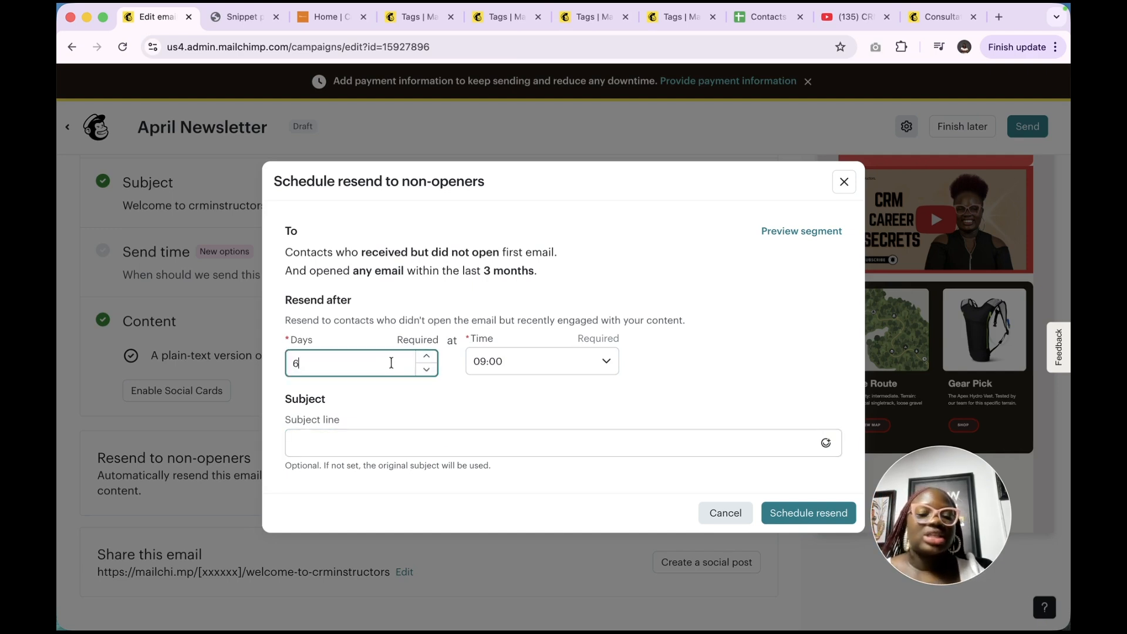
{"action": "left_click", "coordinate": [495, 369]}
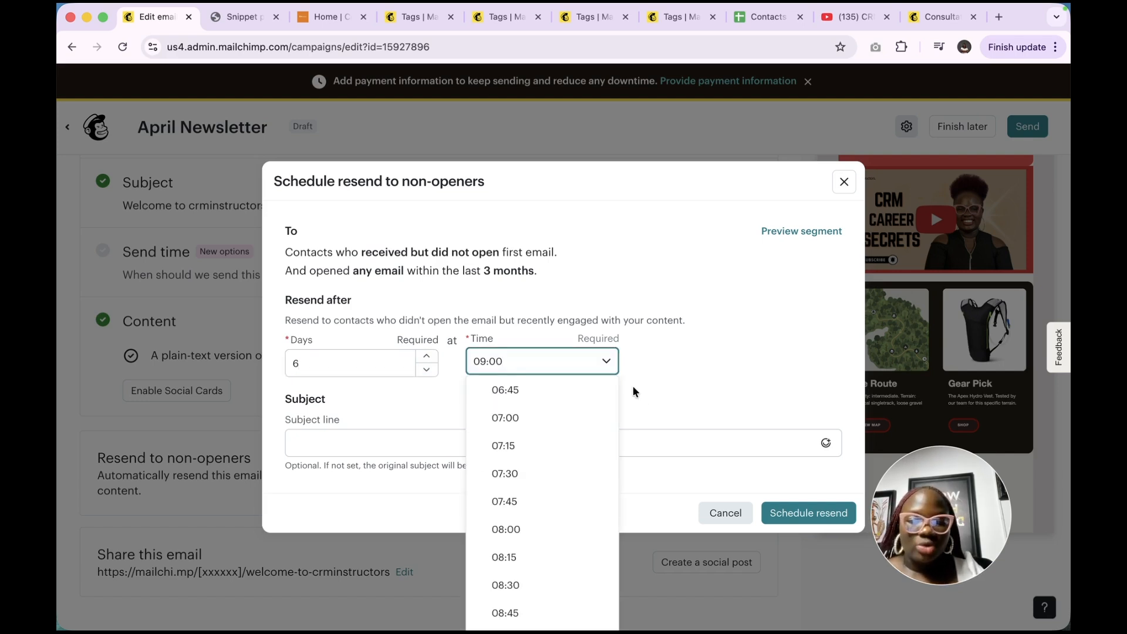
{"action": "left_click", "coordinate": [651, 402]}
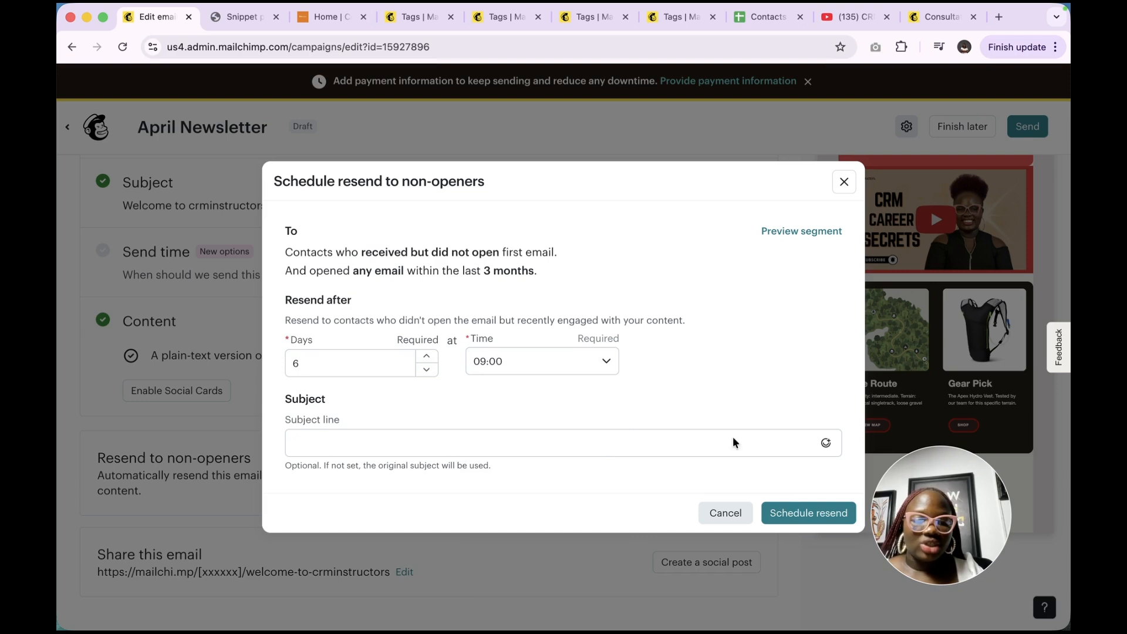
{"action": "left_click", "coordinate": [802, 515]}
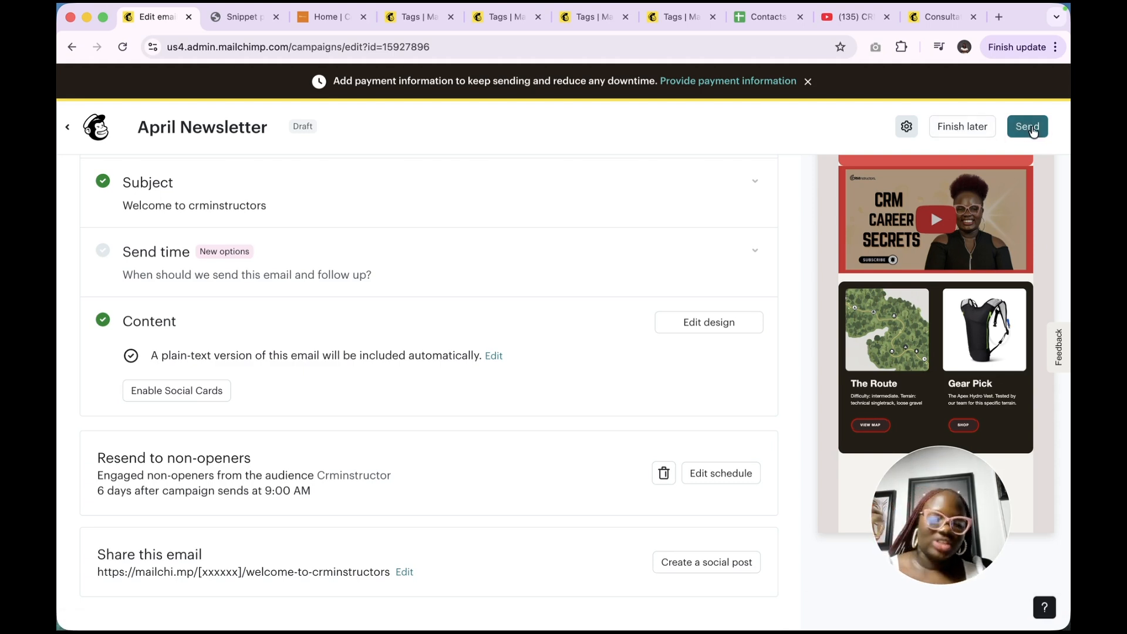
Dismiss the social post window, attempt Send, and expand the flagged Send time section.
{"action": "left_click", "coordinate": [692, 565]}
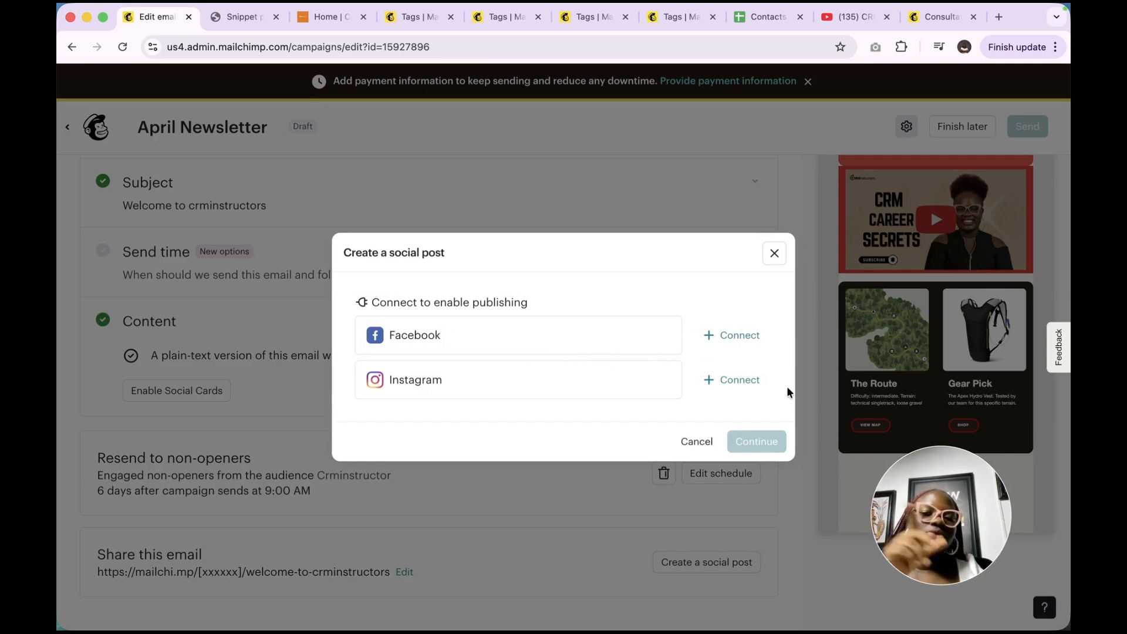
{"action": "left_click", "coordinate": [775, 254]}
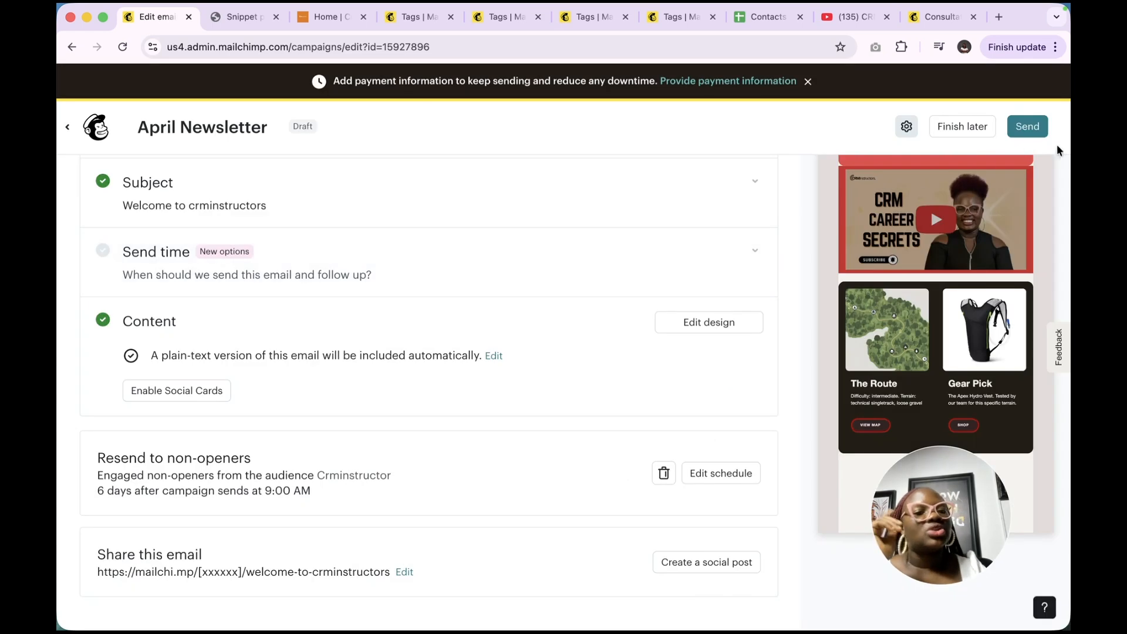
{"action": "left_click", "coordinate": [1039, 136]}
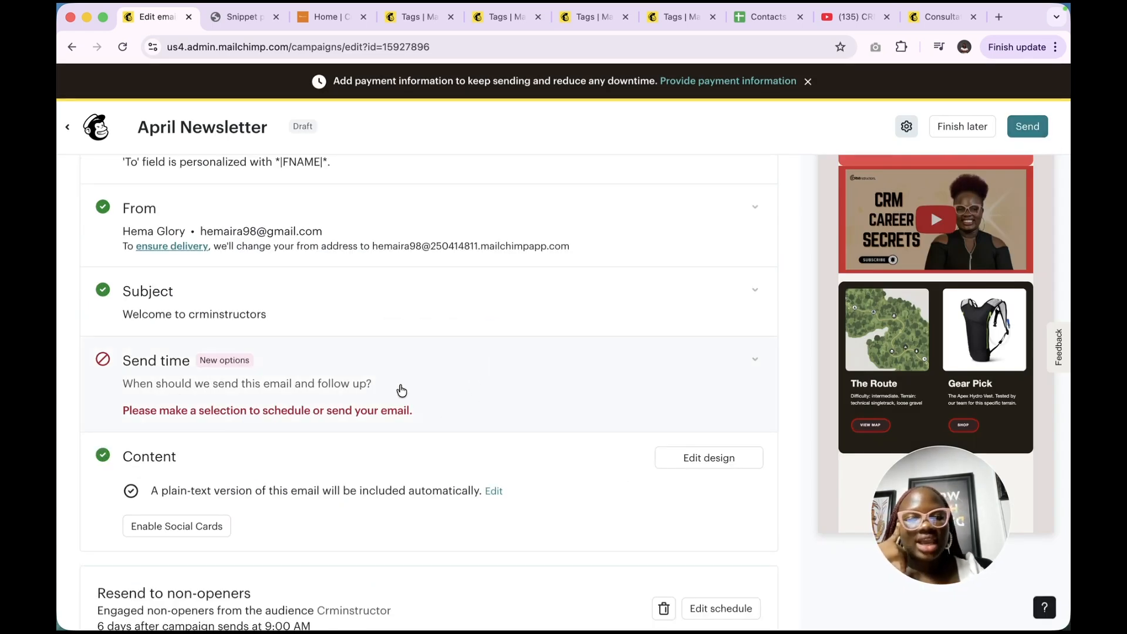
{"action": "left_click", "coordinate": [402, 390]}
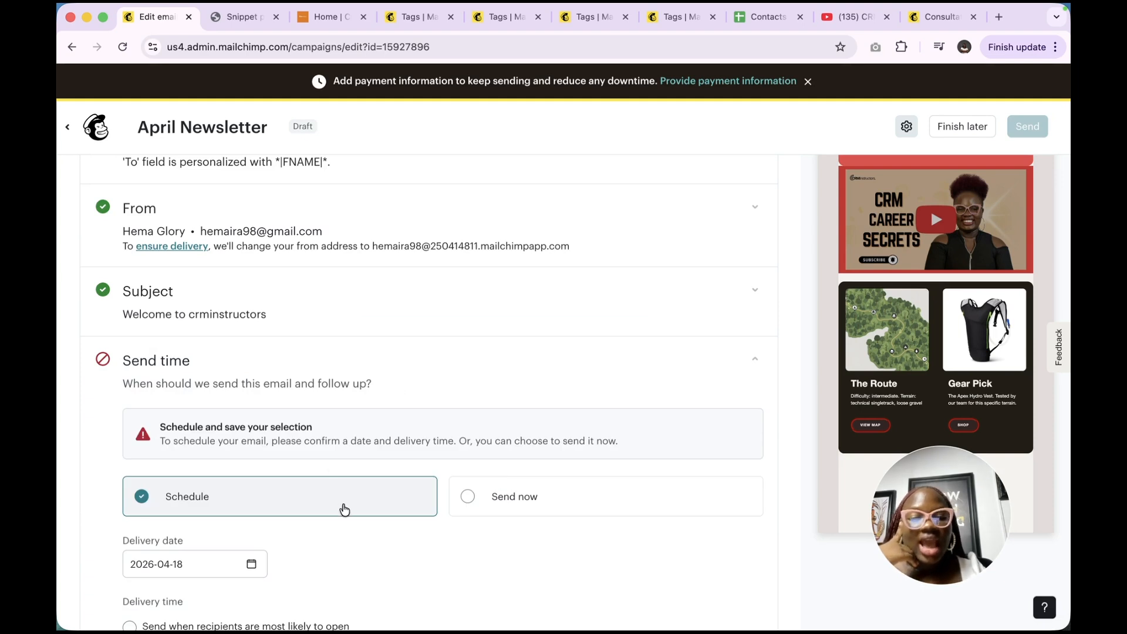
Schedule delivery for April 19 at a specific time, 07:30 ET, with batch sending turned on.
{"action": "scroll", "coordinate": [345, 509], "scroll_direction": "down", "scroll_amount": 2}
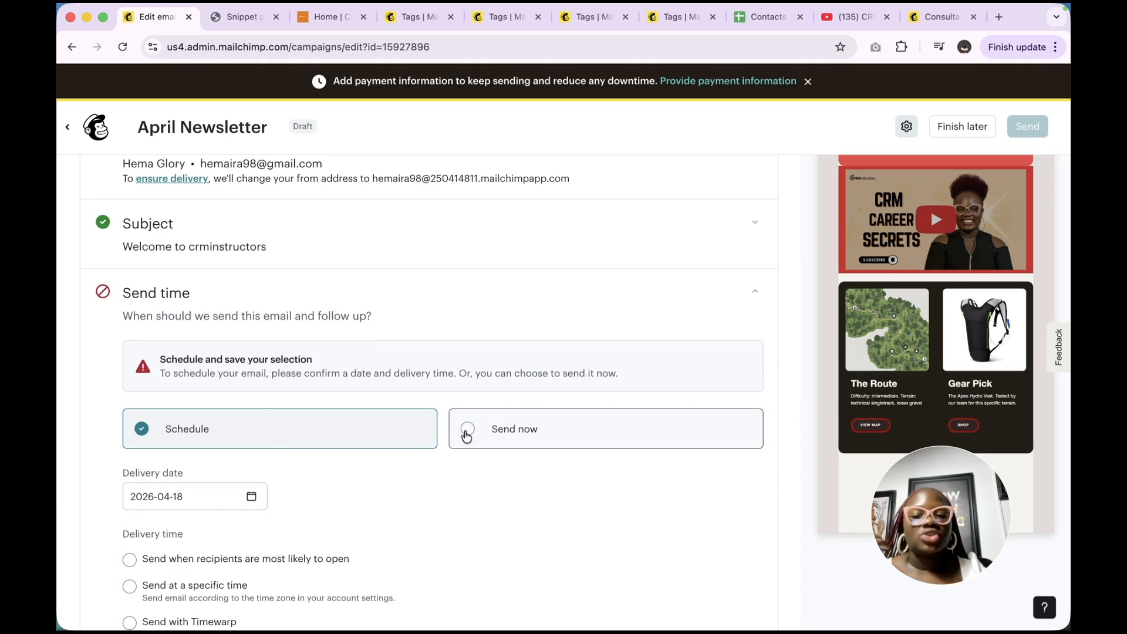
{"action": "left_click", "coordinate": [467, 434]}
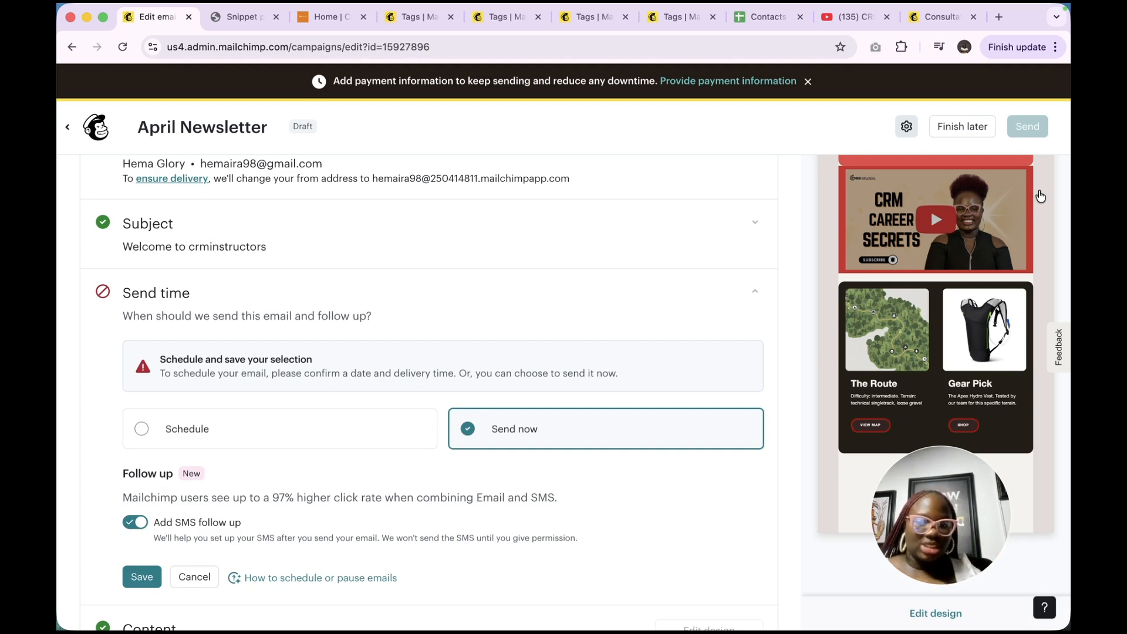
{"action": "left_click", "coordinate": [267, 424]}
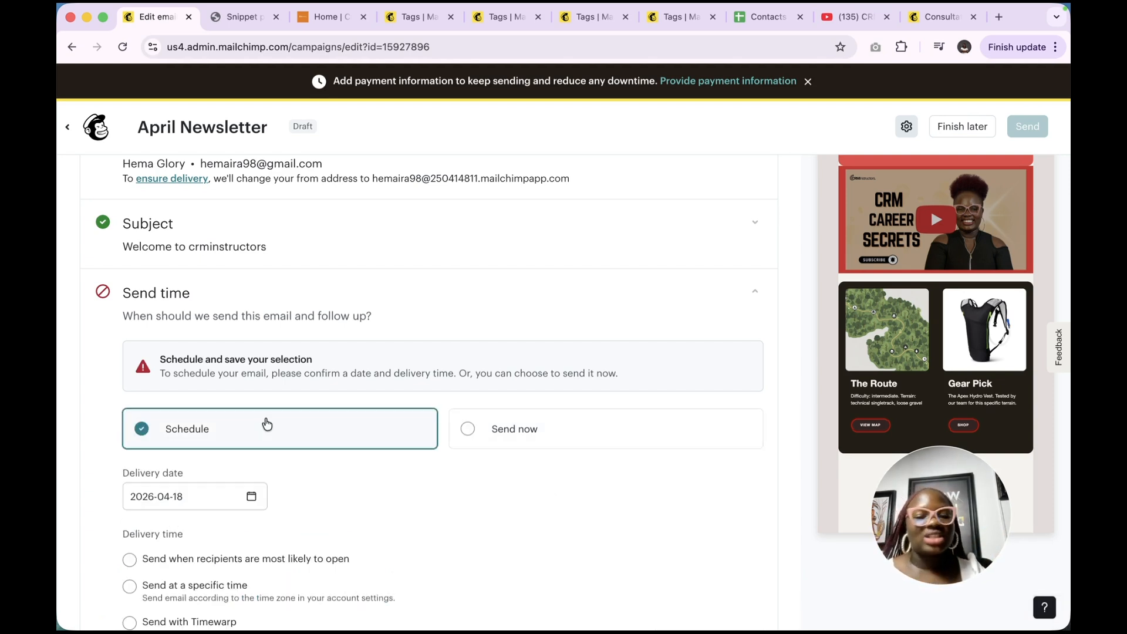
{"action": "scroll", "coordinate": [269, 405], "scroll_direction": "down", "scroll_amount": 5}
{"action": "left_click", "coordinate": [188, 240]}
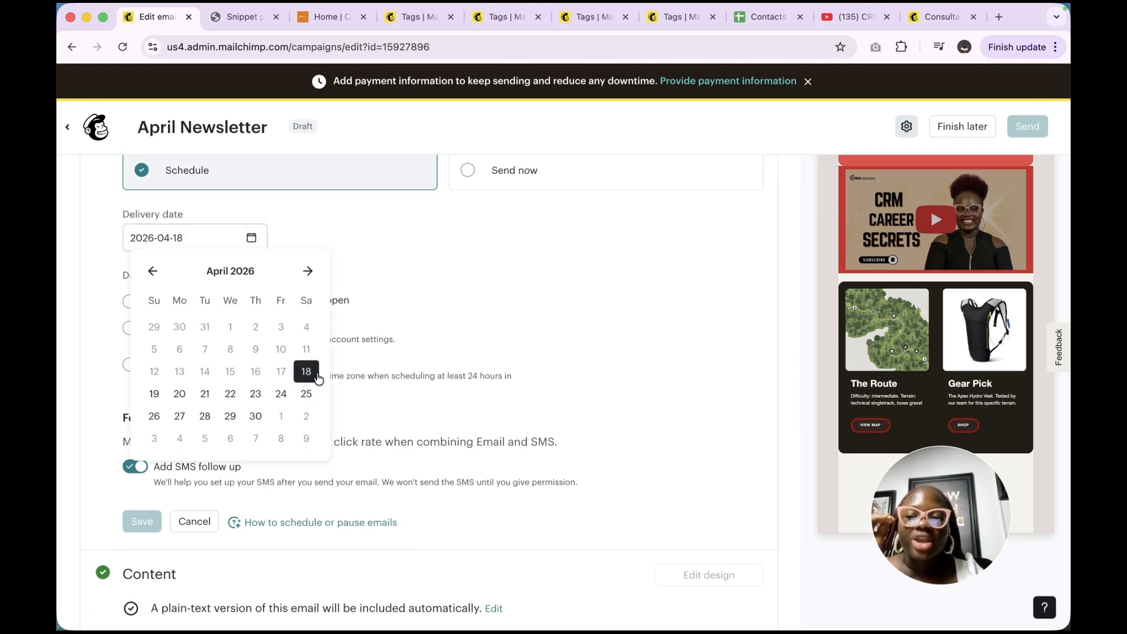
{"action": "left_click", "coordinate": [154, 395]}
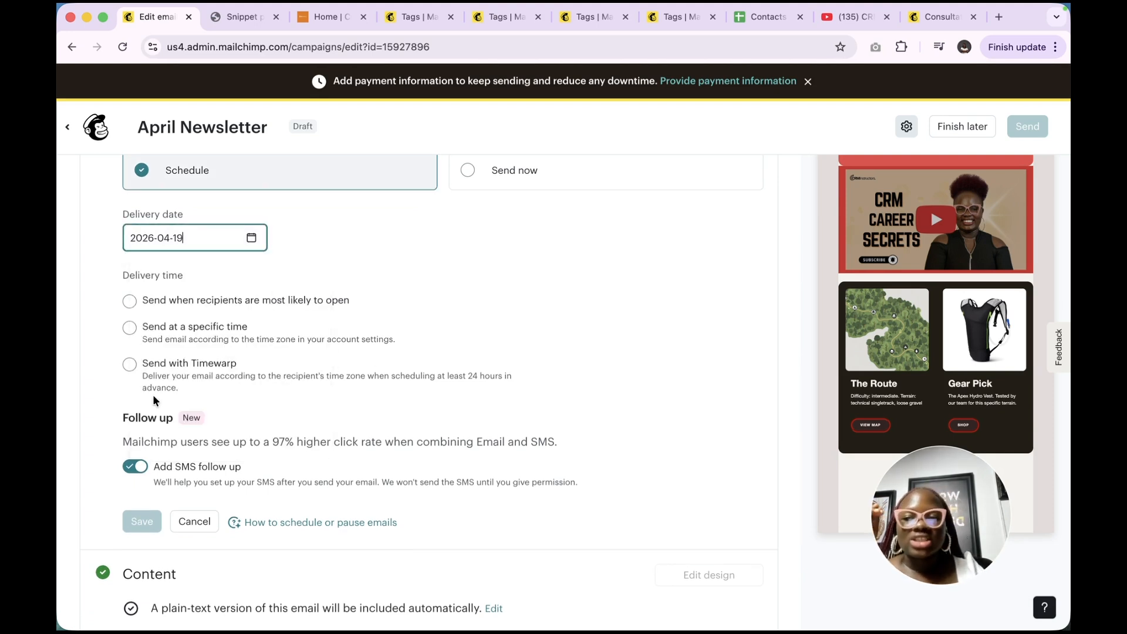
{"action": "left_click", "coordinate": [253, 242]}
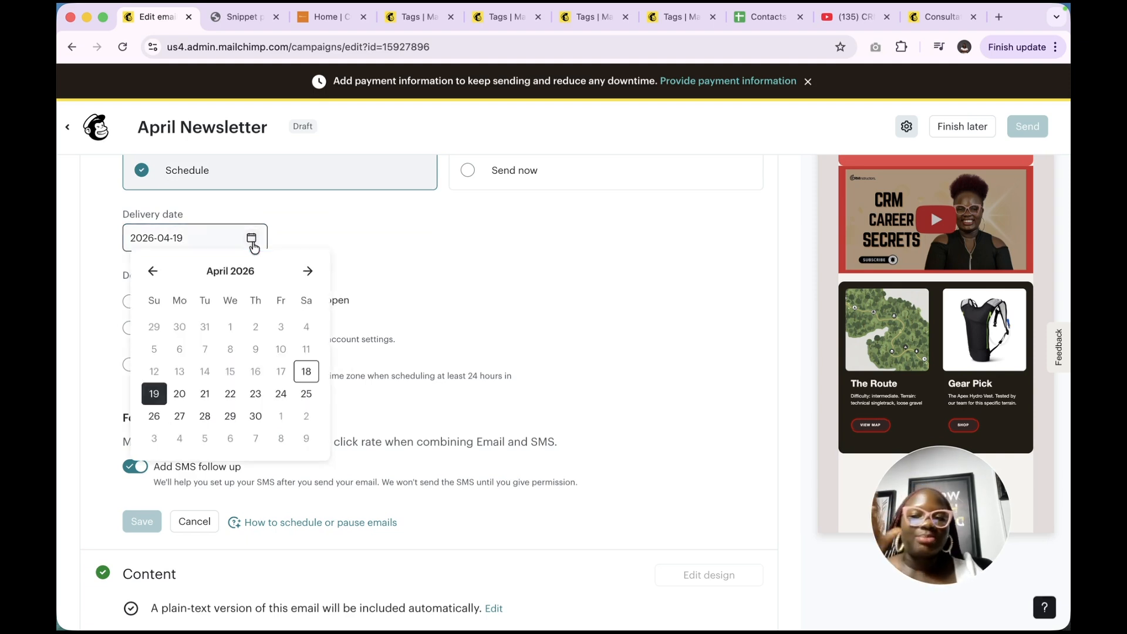
{"action": "left_click", "coordinate": [440, 229]}
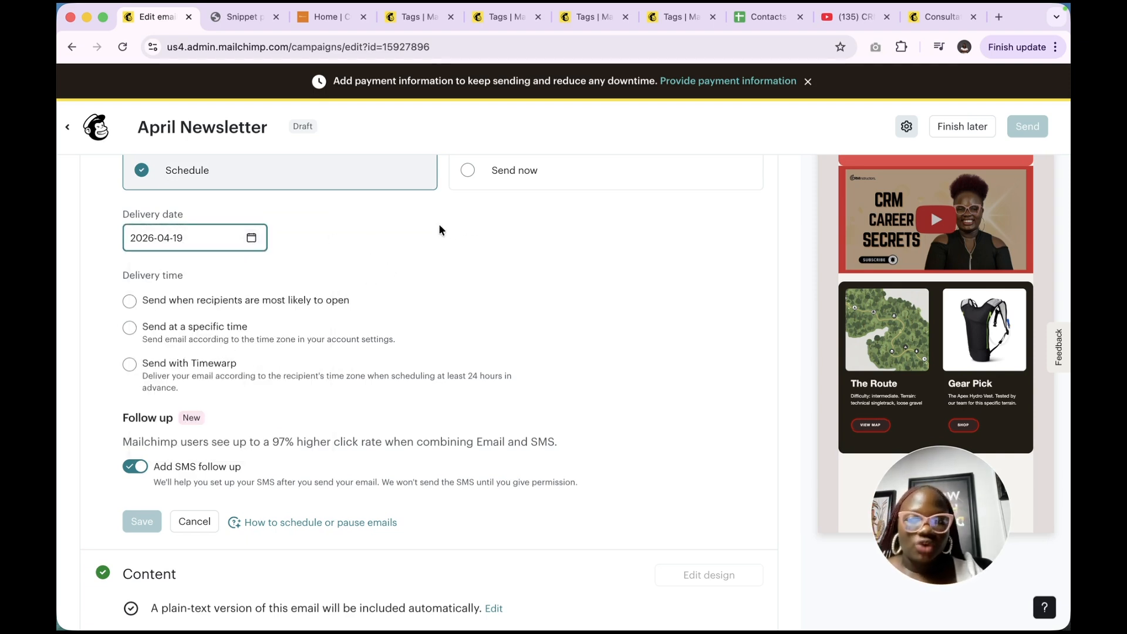
{"action": "left_click", "coordinate": [275, 302]}
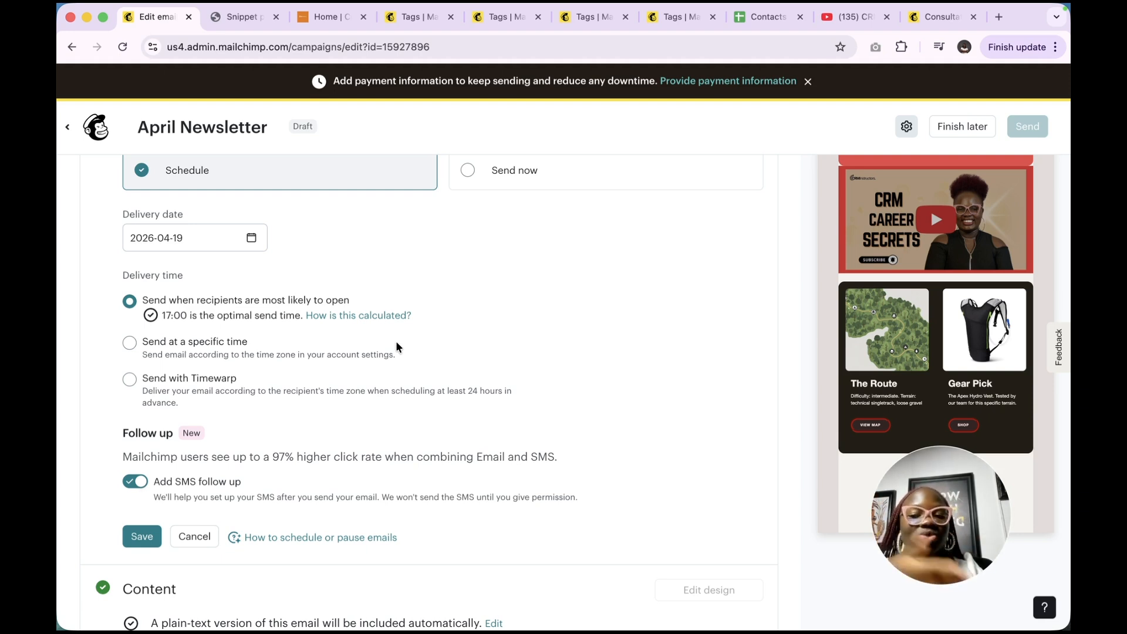
{"action": "left_click", "coordinate": [129, 342]}
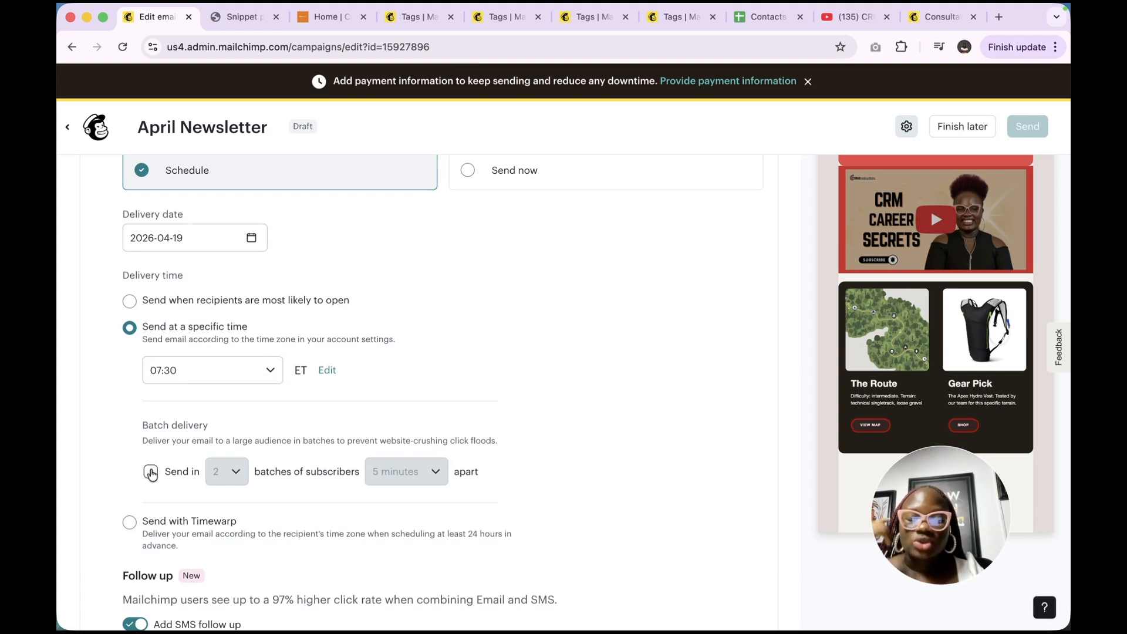
{"action": "left_click", "coordinate": [151, 472]}
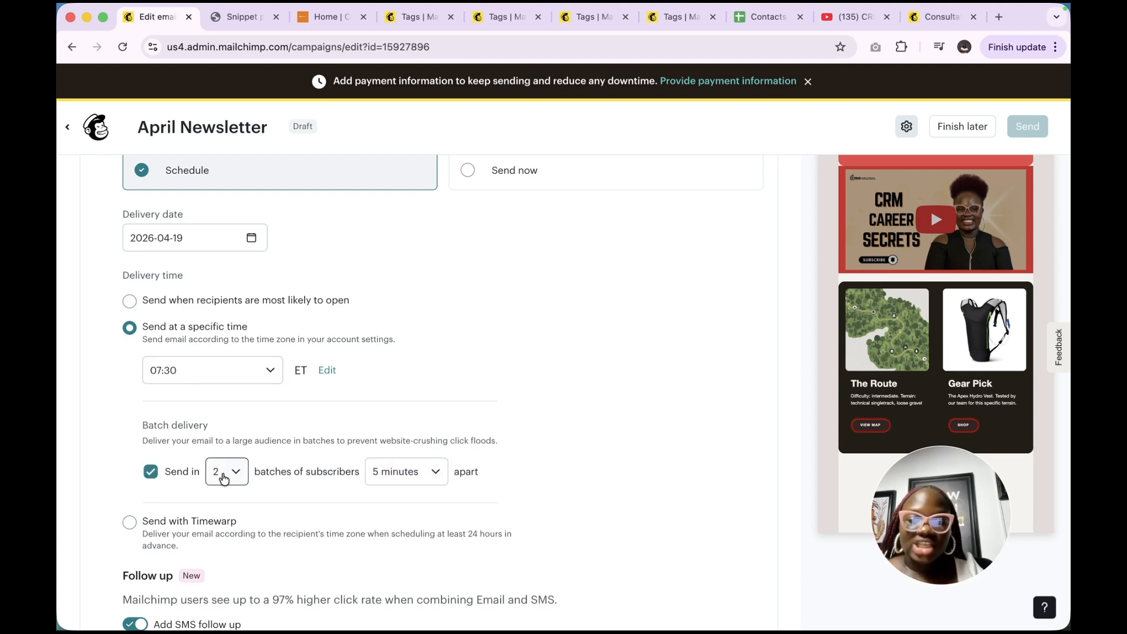
Choose 5 batches and a 30-minute interval in the batch delivery dropdowns.
{"action": "left_click", "coordinate": [224, 477]}
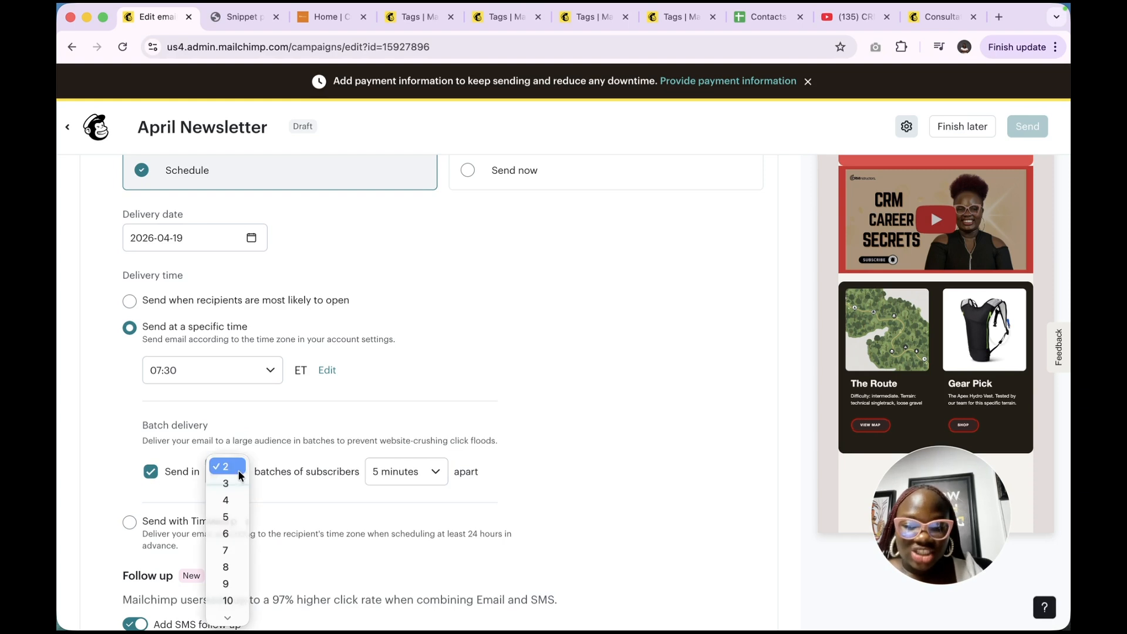
{"action": "left_click", "coordinate": [227, 517]}
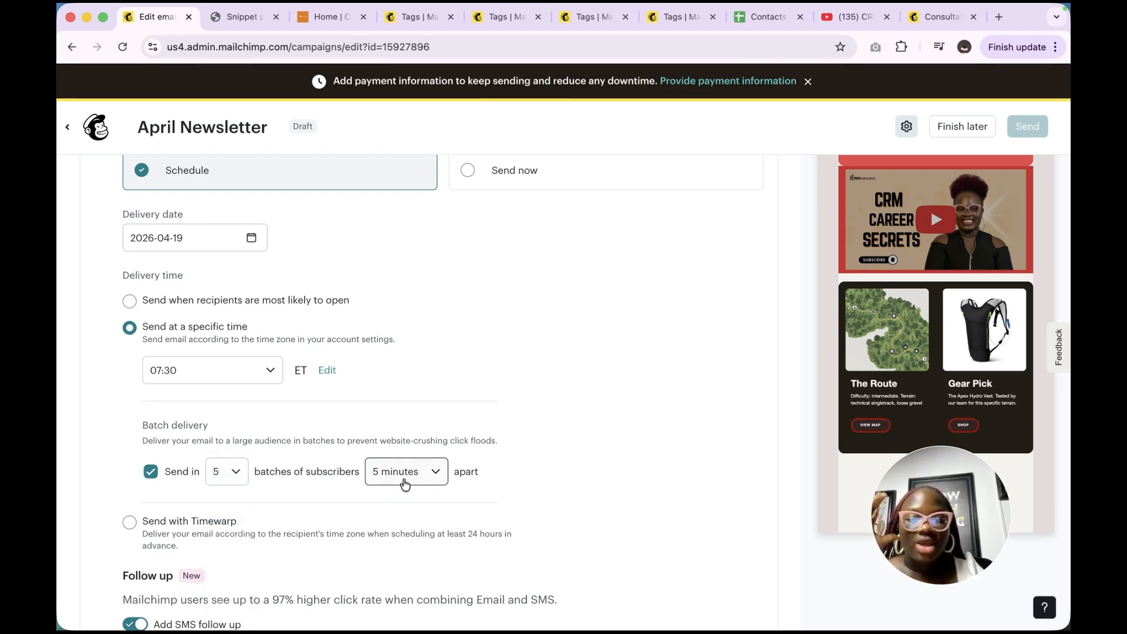
{"action": "left_click", "coordinate": [414, 482]}
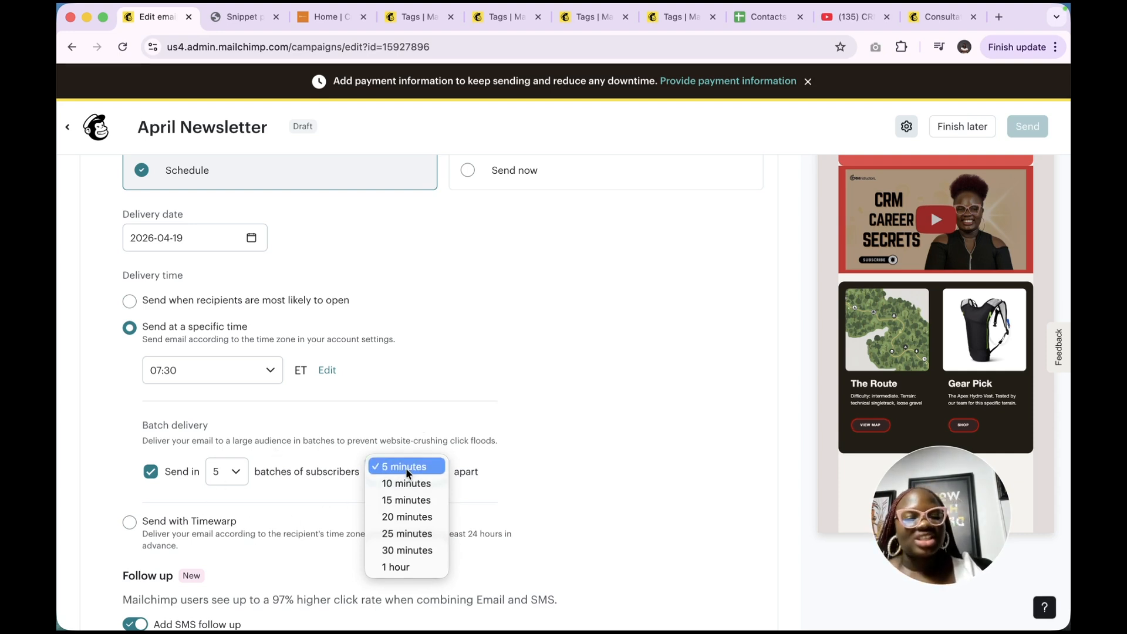
{"action": "left_click", "coordinate": [408, 500]}
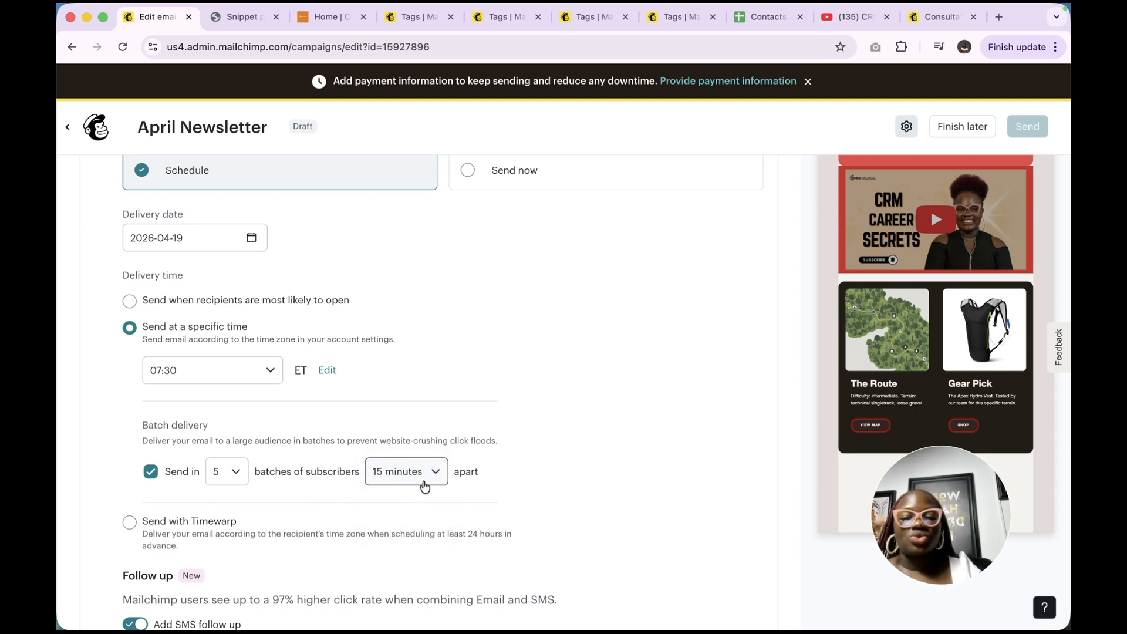
{"action": "left_click", "coordinate": [420, 477]}
{"action": "left_click", "coordinate": [406, 517]}
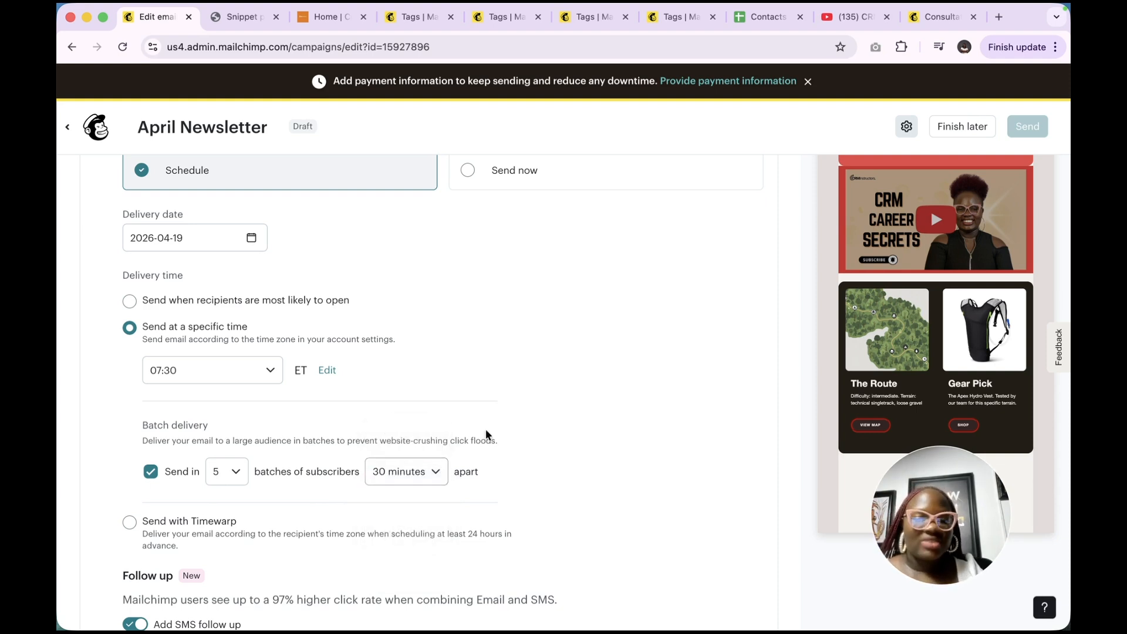
{"action": "scroll", "coordinate": [488, 452], "scroll_direction": "down", "scroll_amount": 4}
{"action": "scroll", "coordinate": [475, 435], "scroll_direction": "up", "scroll_amount": 2}
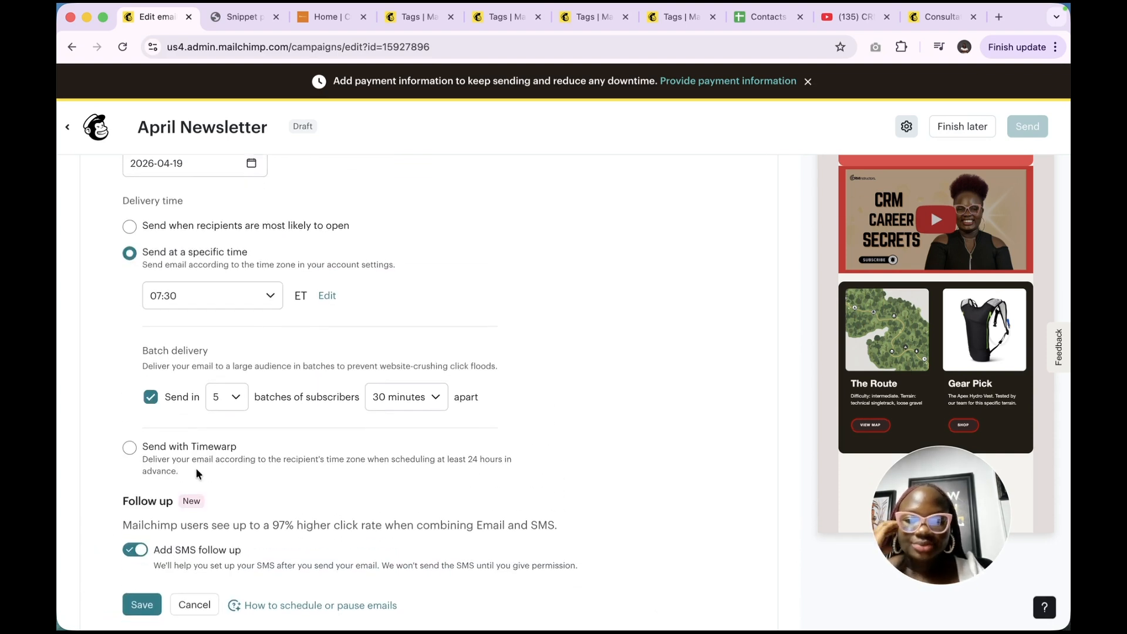
Switch from Timewarp back to 'Send at a specific time' and pick 09:00 ET.
{"action": "left_click", "coordinate": [129, 448]}
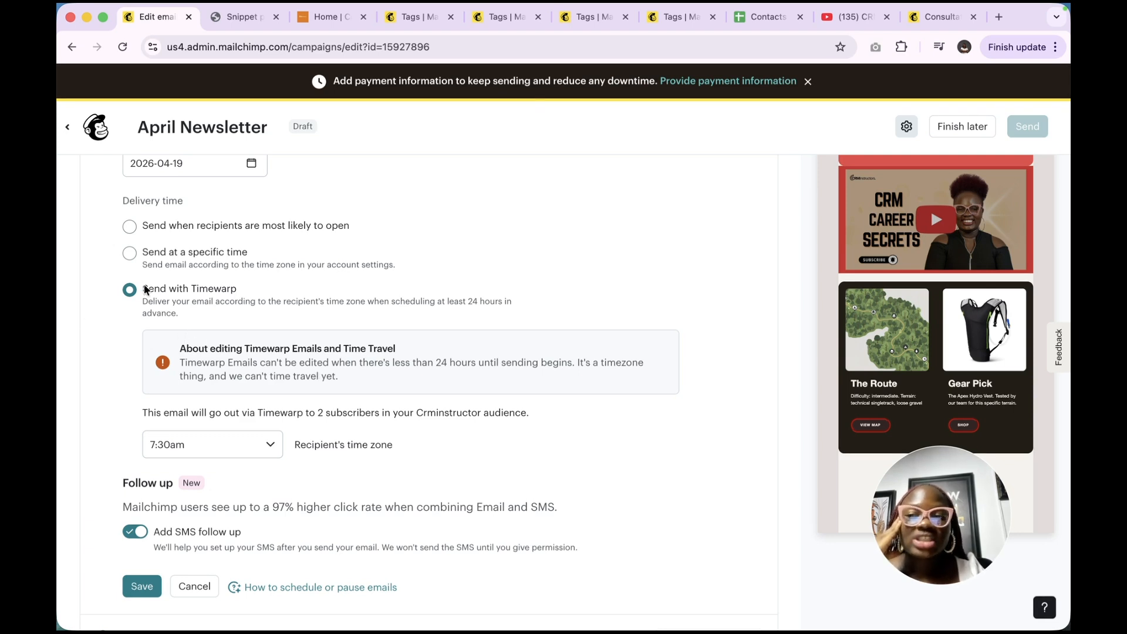
{"action": "scroll", "coordinate": [144, 293], "scroll_direction": "up", "scroll_amount": 3}
{"action": "scroll", "coordinate": [144, 294], "scroll_direction": "down", "scroll_amount": 1}
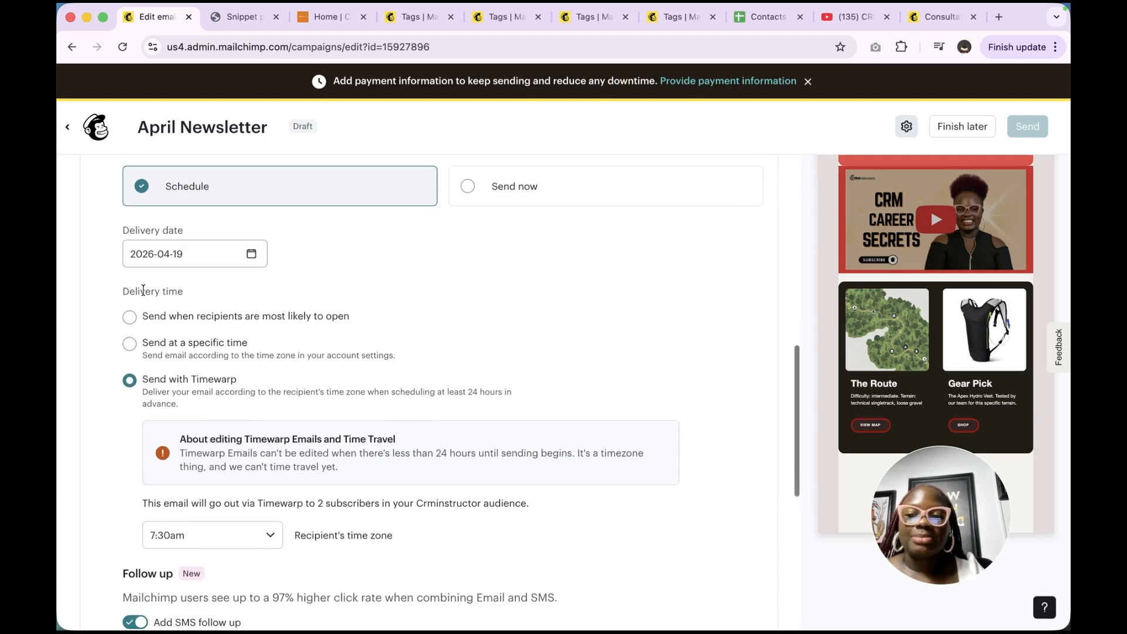
{"action": "left_click", "coordinate": [130, 321]}
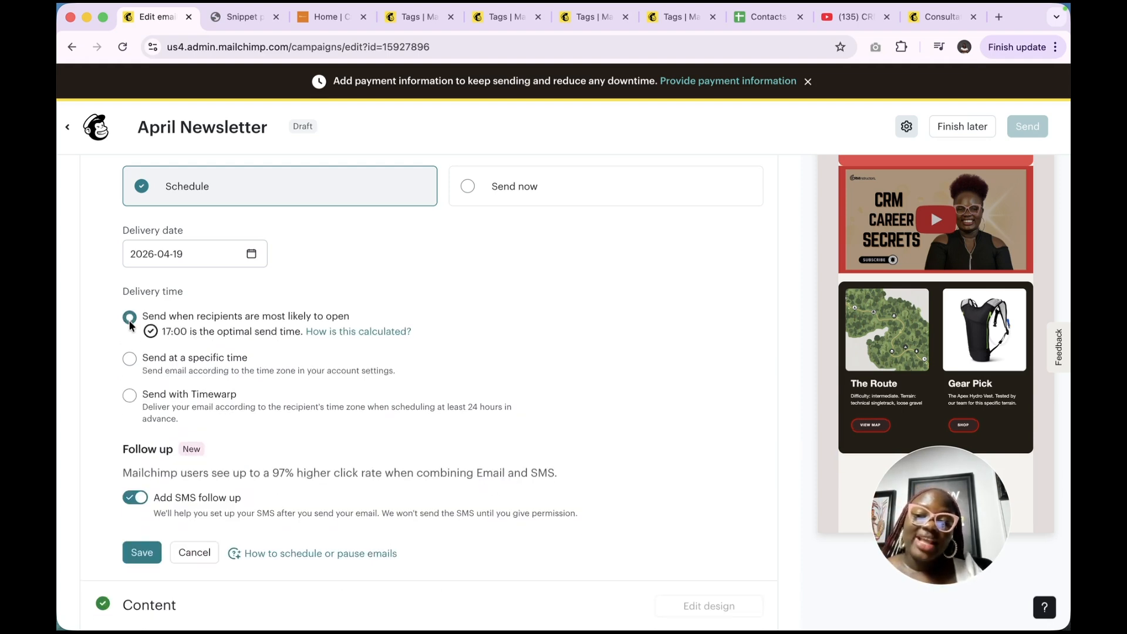
{"action": "left_click", "coordinate": [129, 359]}
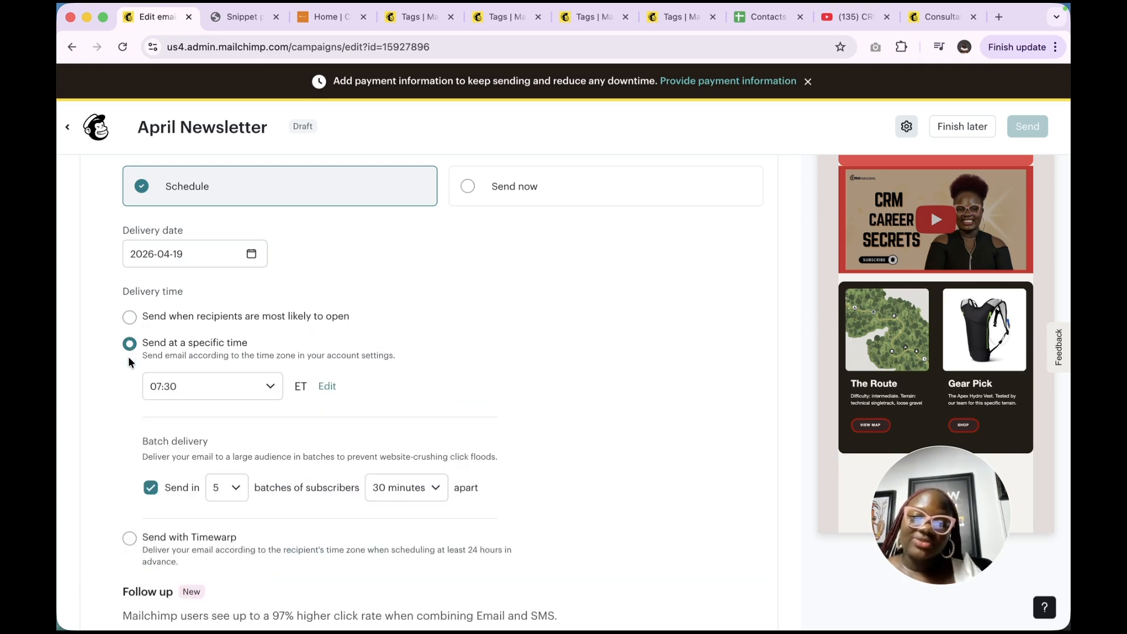
{"action": "left_click", "coordinate": [193, 385]}
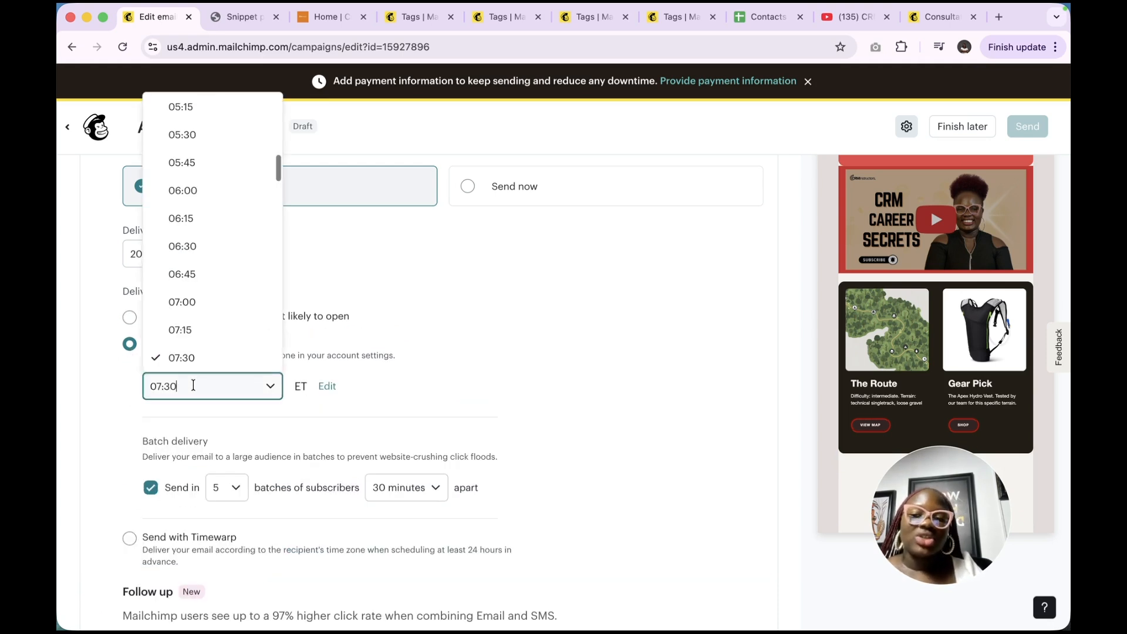
{"action": "scroll", "coordinate": [193, 385], "scroll_direction": "down", "scroll_amount": 12}
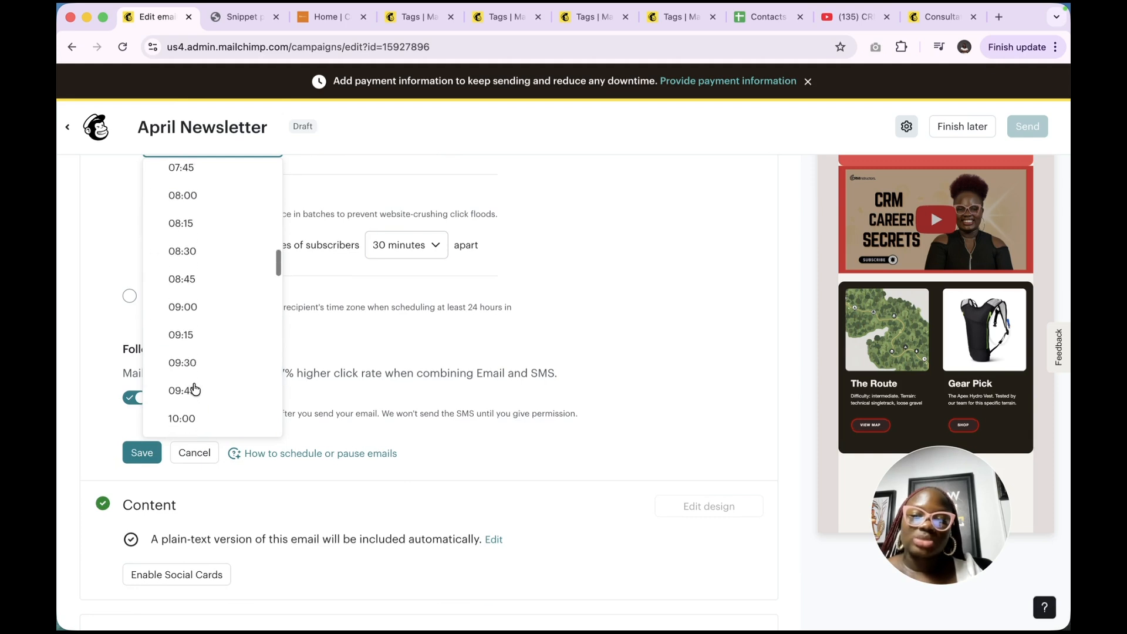
{"action": "scroll", "coordinate": [193, 432], "scroll_direction": "up", "scroll_amount": 5}
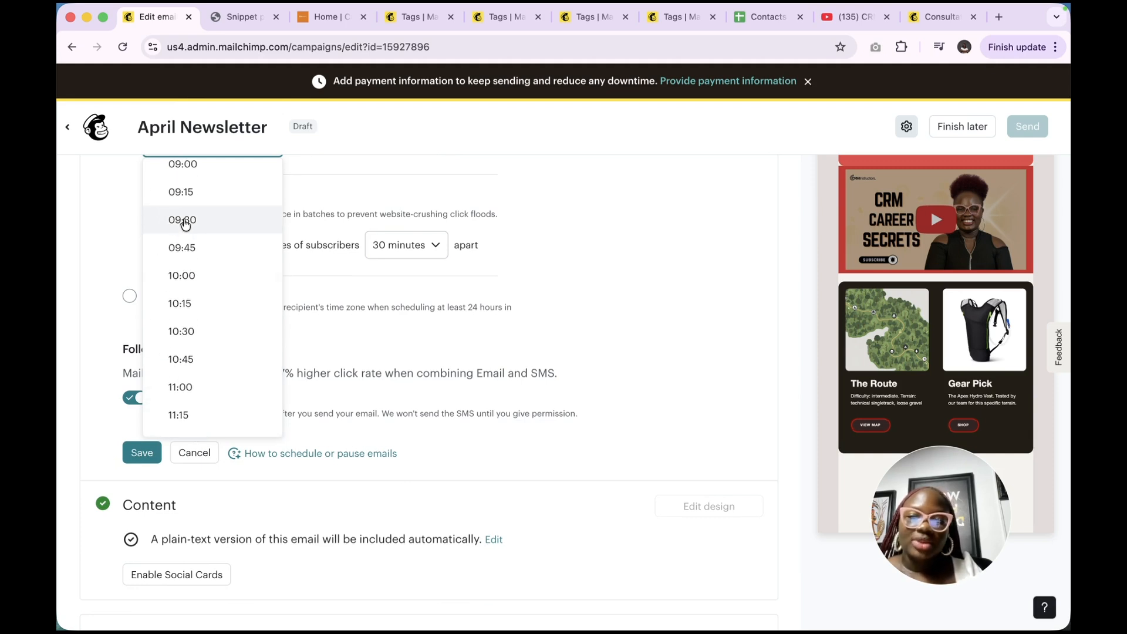
{"action": "left_click", "coordinate": [174, 257]}
{"action": "scroll", "coordinate": [189, 255], "scroll_direction": "up", "scroll_amount": 4}
{"action": "scroll", "coordinate": [191, 257], "scroll_direction": "up", "scroll_amount": 5}
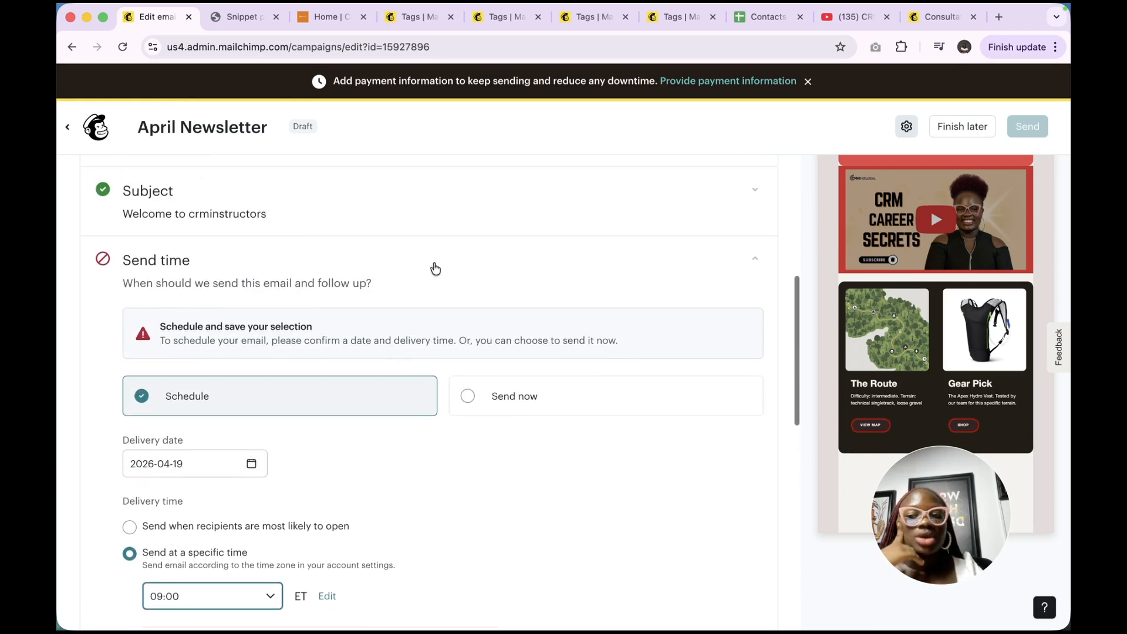
Switch the April Newsletter to Send now with SMS follow up off, and save the send time.
{"action": "left_click", "coordinate": [473, 397]}
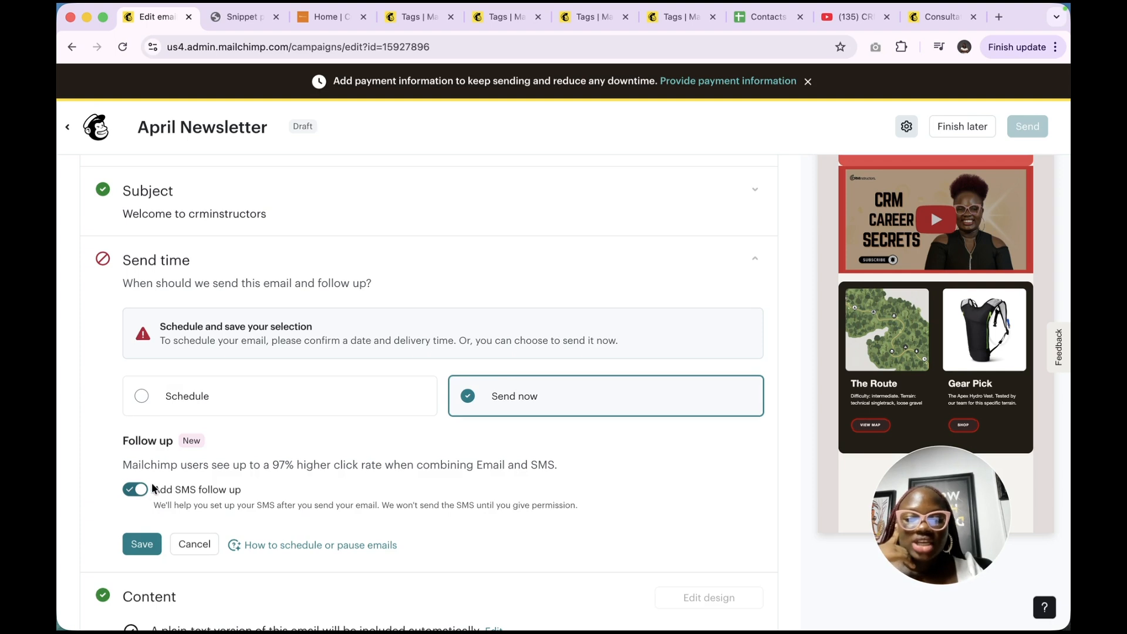
{"action": "scroll", "coordinate": [263, 457], "scroll_direction": "down", "scroll_amount": 1}
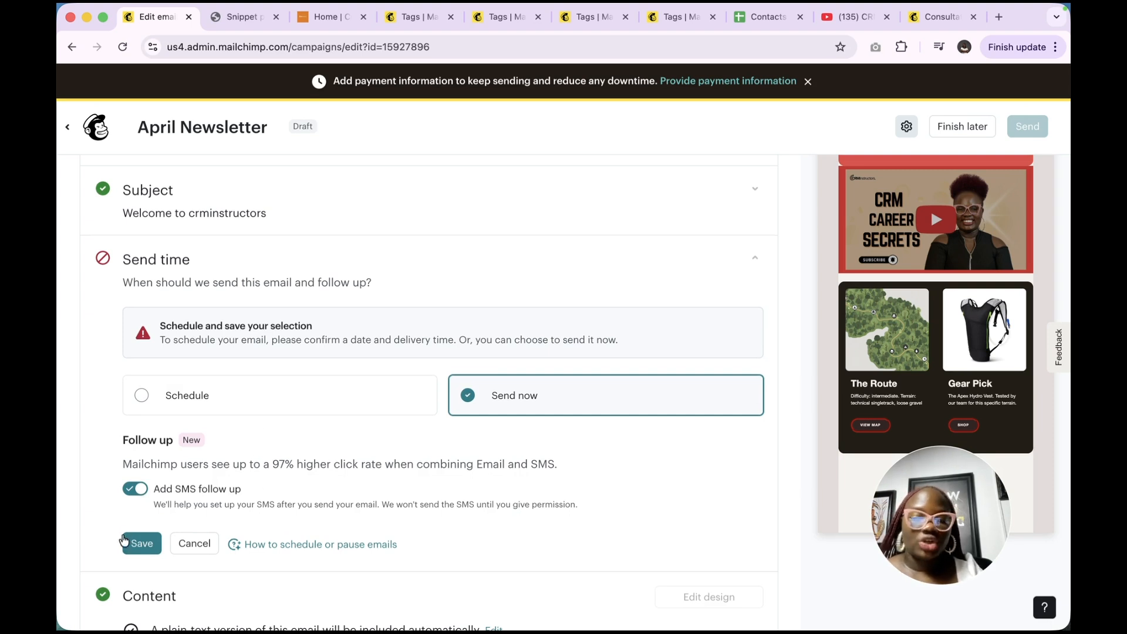
{"action": "left_click", "coordinate": [133, 494]}
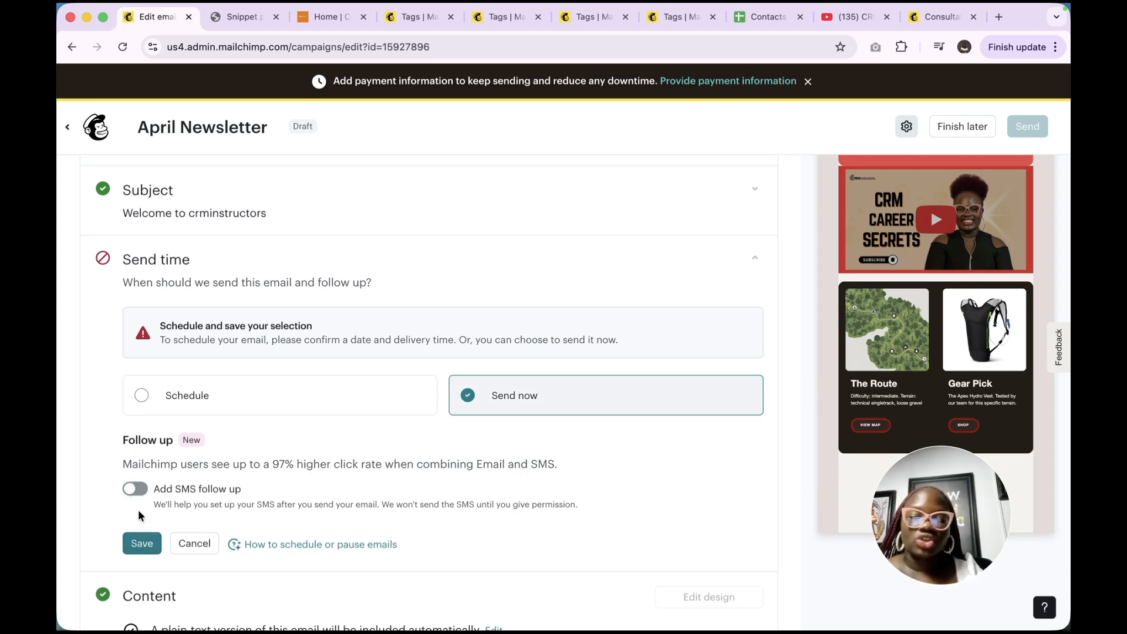
{"action": "left_click", "coordinate": [141, 546]}
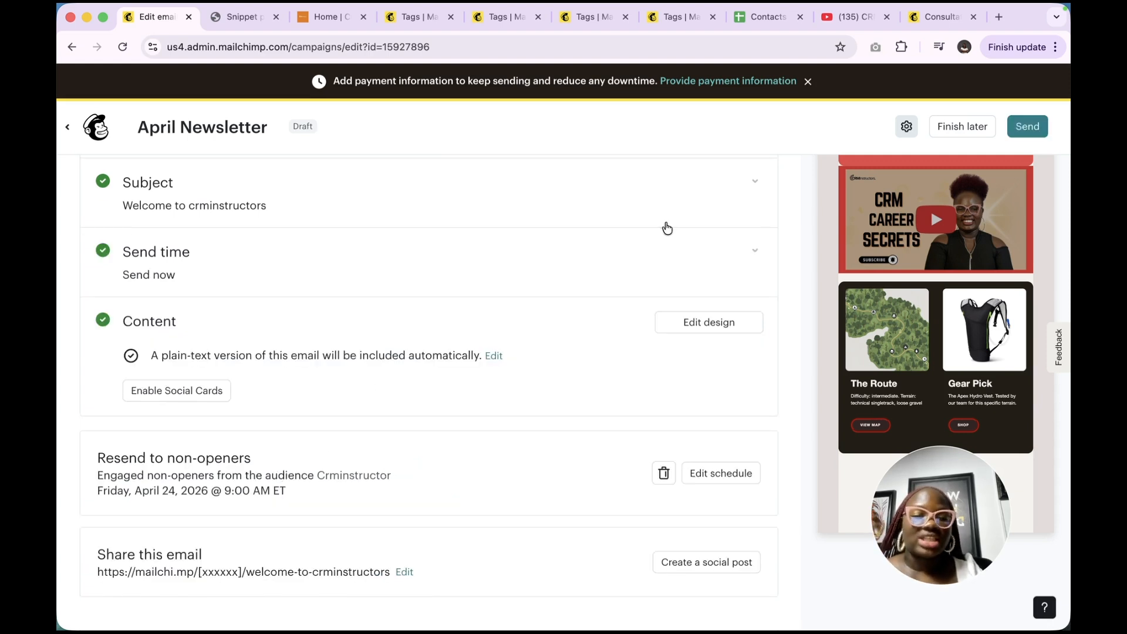
{"action": "left_click", "coordinate": [1033, 128]}
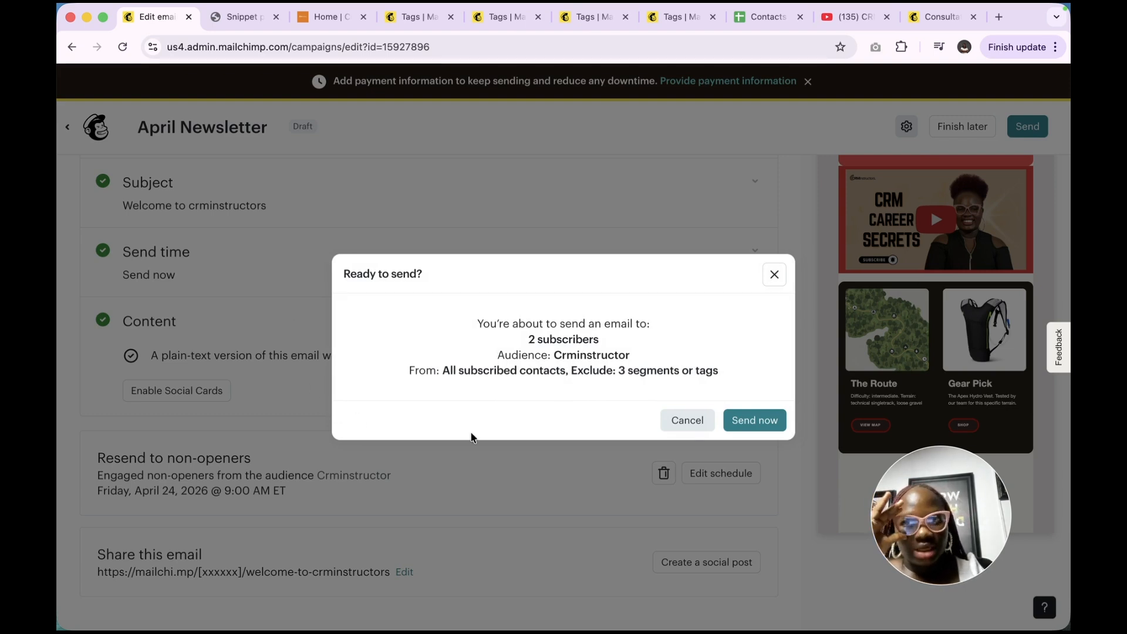
Dismiss the first confirmation, then send the April Newsletter to the 2 Crminstructor subscribers.
{"action": "left_click", "coordinate": [774, 275]}
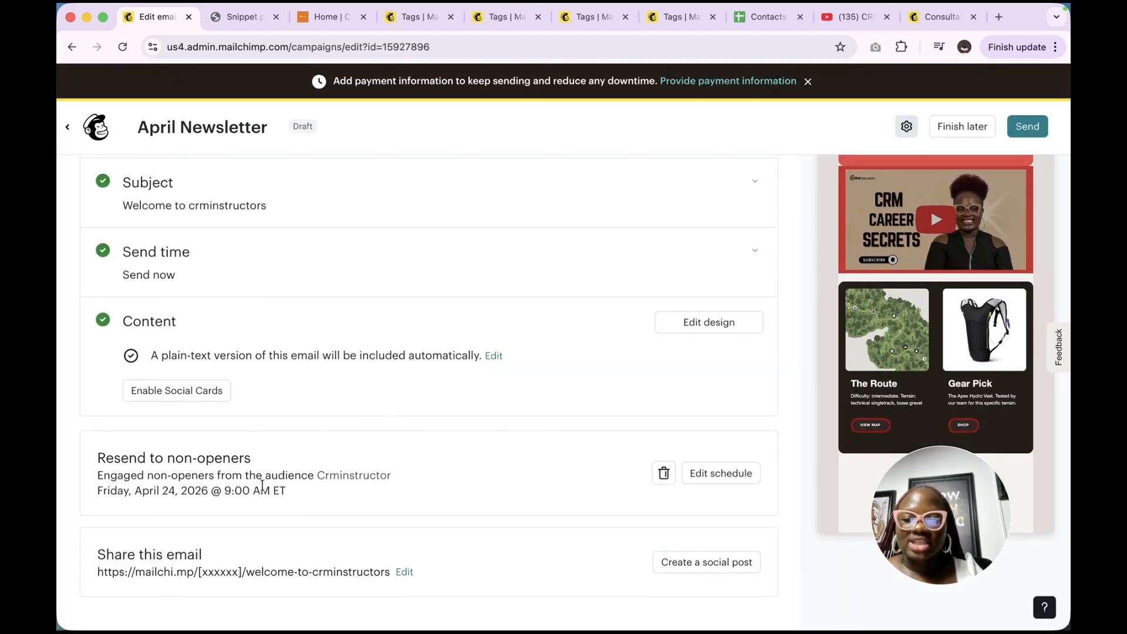
{"action": "scroll", "coordinate": [315, 488], "scroll_direction": "up", "scroll_amount": 5}
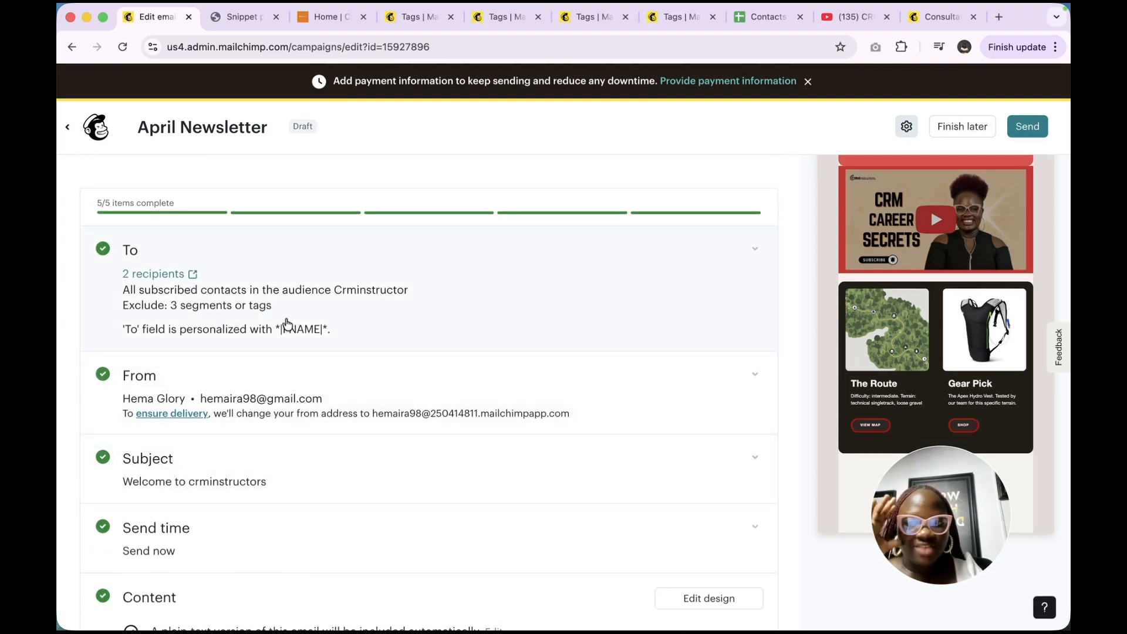
{"action": "left_click", "coordinate": [1027, 130]}
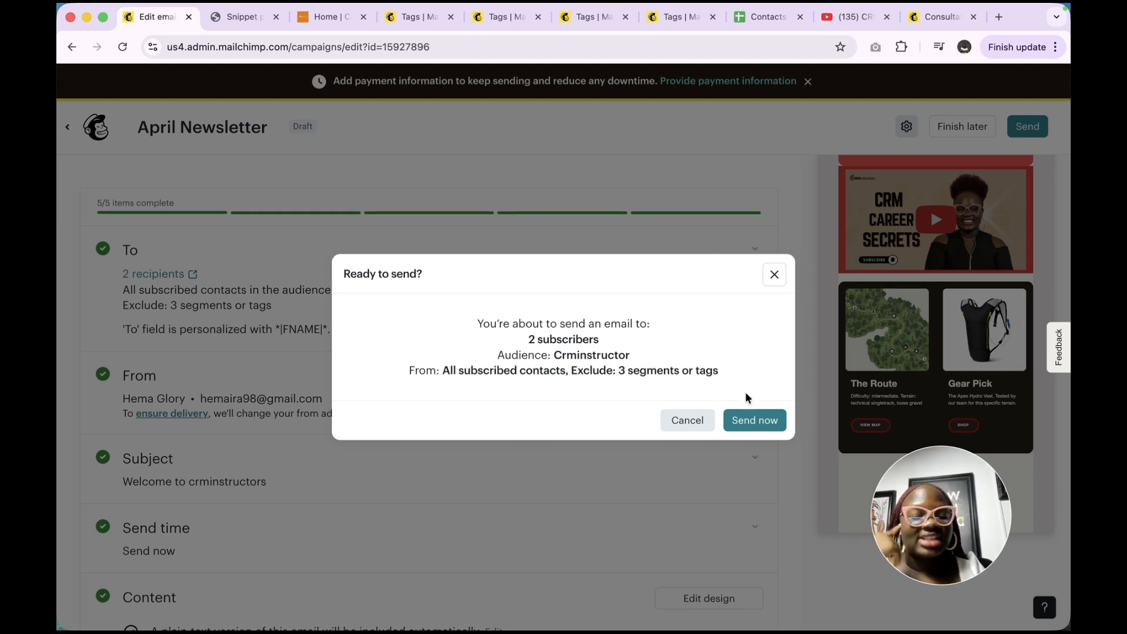
{"action": "left_click", "coordinate": [755, 422]}
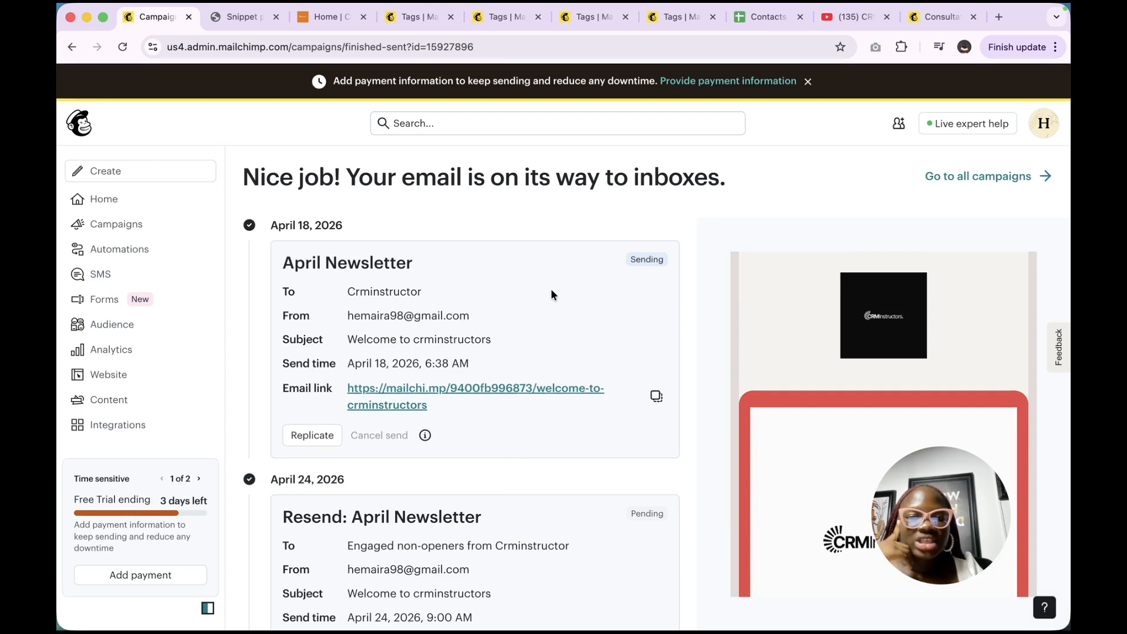
Review the sent-confirmation page: Sending to Crminstructor, with the non-opener resend pending for April 24.
{"action": "scroll", "coordinate": [551, 291], "scroll_direction": "down", "scroll_amount": 3}
{"action": "scroll", "coordinate": [552, 290], "scroll_direction": "up", "scroll_amount": 3}
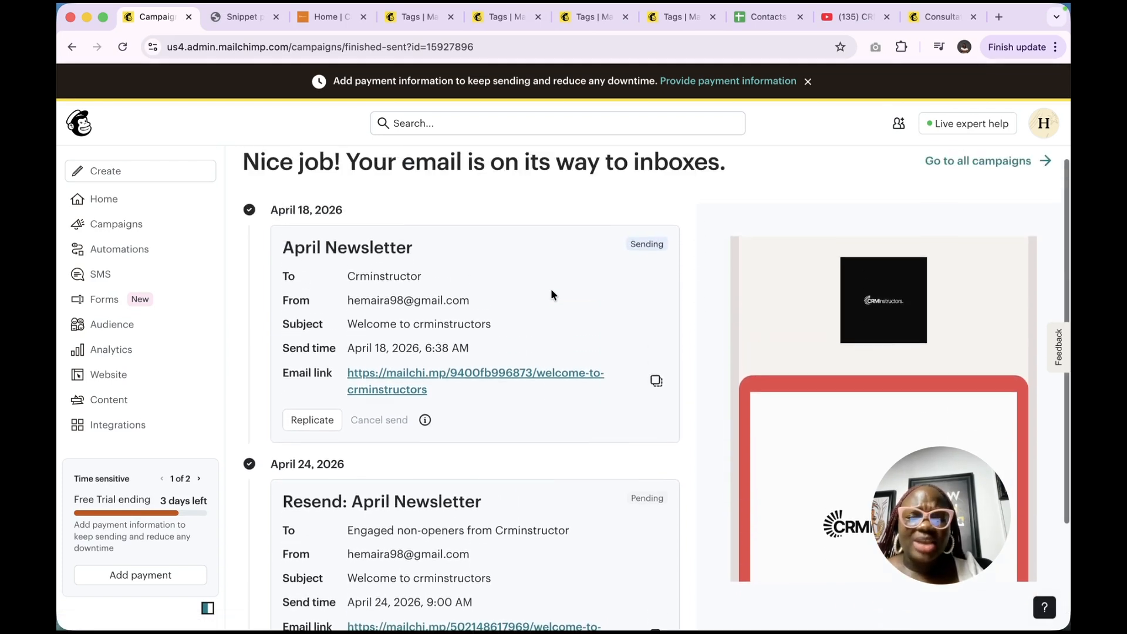
{"action": "scroll", "coordinate": [552, 291], "scroll_direction": "down", "scroll_amount": 2}
{"action": "scroll", "coordinate": [551, 294], "scroll_direction": "up", "scroll_amount": 2}
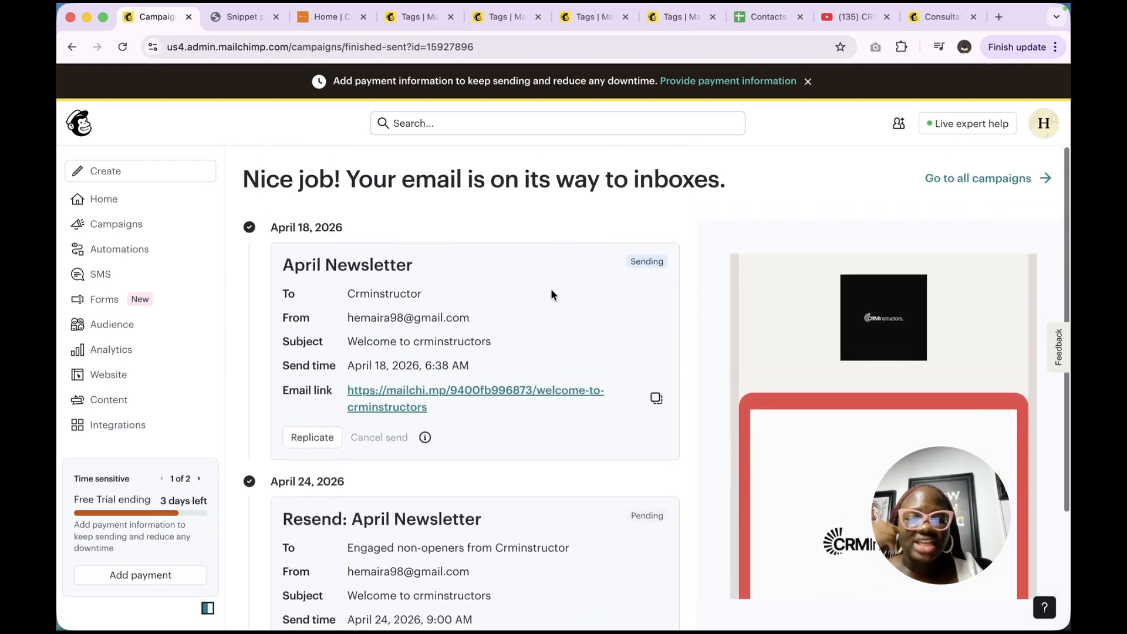
{"action": "scroll", "coordinate": [529, 353], "scroll_direction": "down", "scroll_amount": 3}
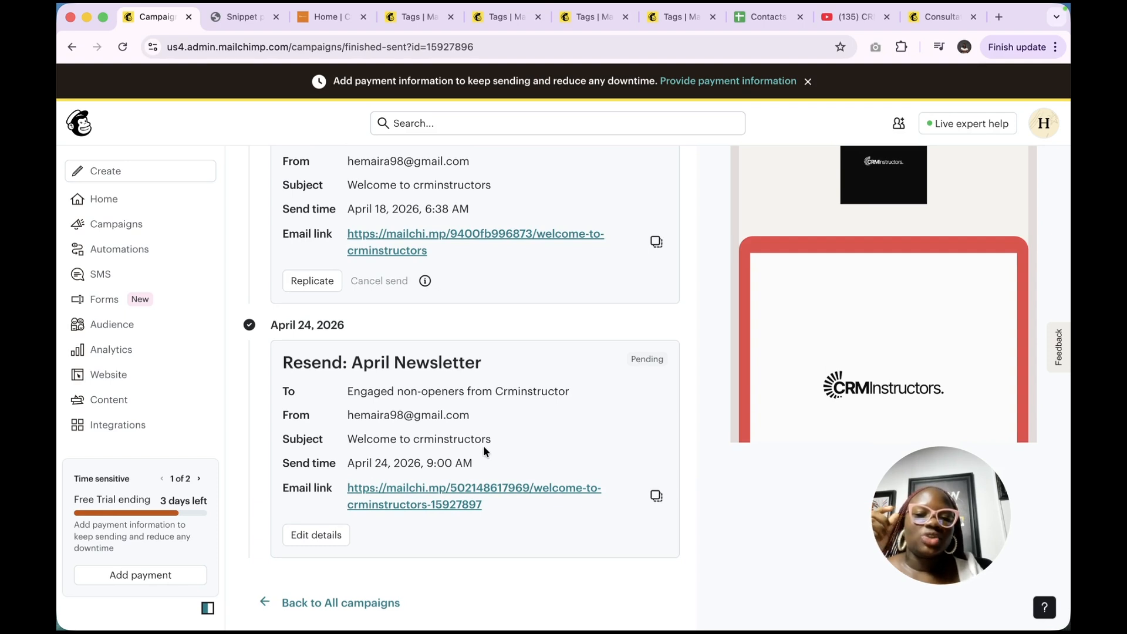
{"action": "scroll", "coordinate": [886, 316], "scroll_direction": "down", "scroll_amount": 5}
{"action": "scroll", "coordinate": [888, 321], "scroll_direction": "up", "scroll_amount": 2}
{"action": "scroll", "coordinate": [887, 315], "scroll_direction": "up", "scroll_amount": 3}
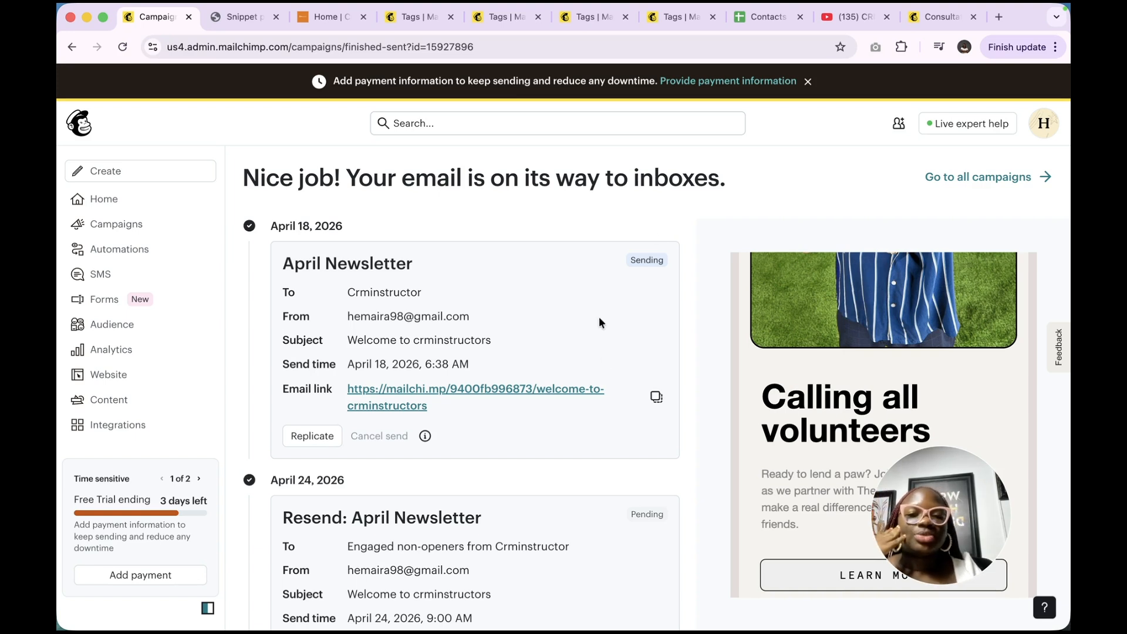
Go to all campaigns, showing April Newsletter Sent and its resend Scheduled for April 24, 9:00 AM.
{"action": "left_click", "coordinate": [961, 176]}
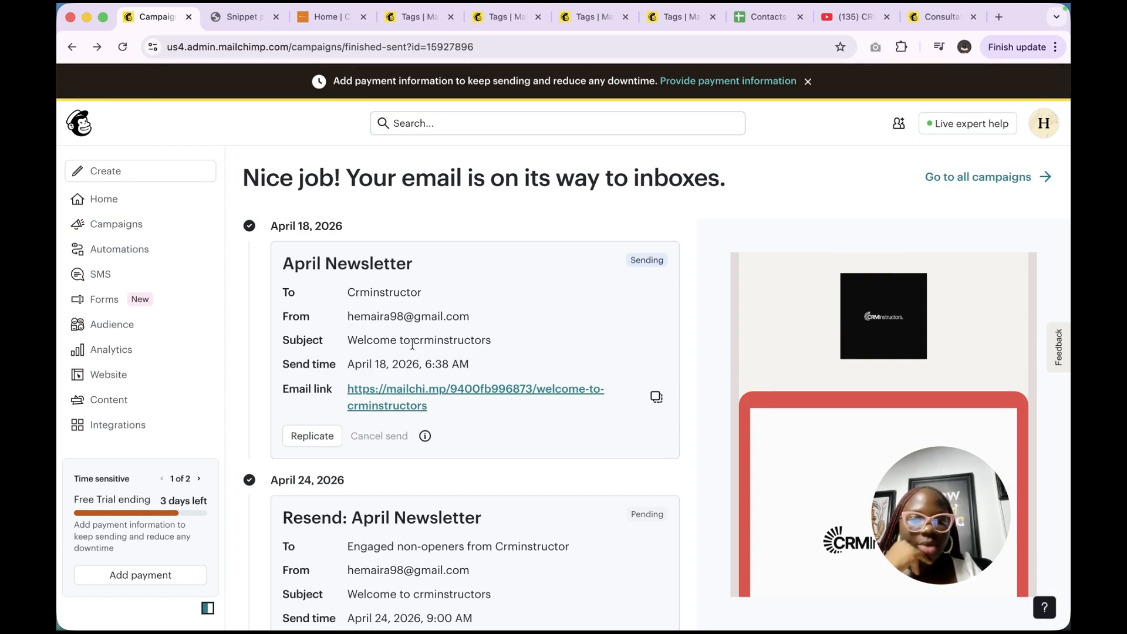
{"action": "scroll", "coordinate": [412, 344], "scroll_direction": "down", "scroll_amount": 2}
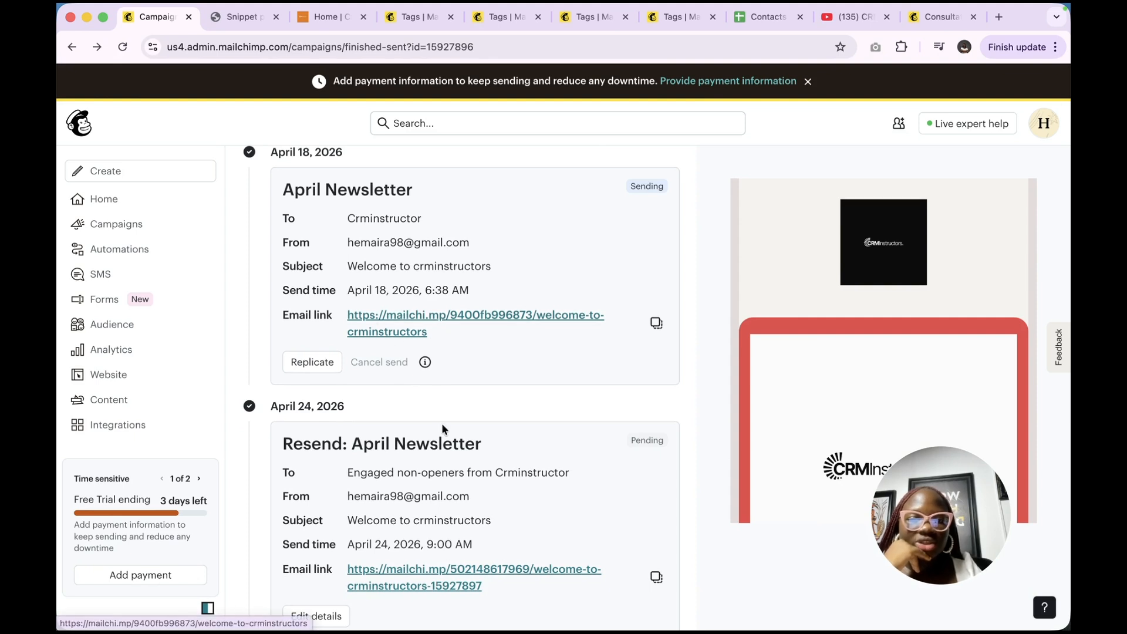
{"action": "scroll", "coordinate": [481, 435], "scroll_direction": "down", "scroll_amount": 2}
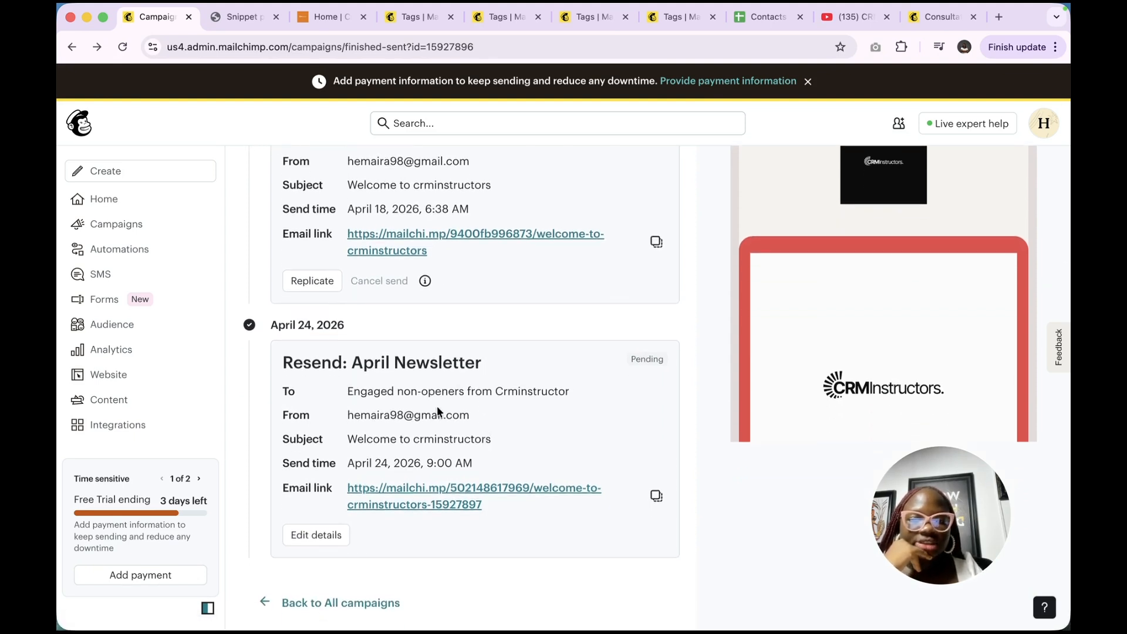
{"action": "scroll", "coordinate": [435, 395], "scroll_direction": "up", "scroll_amount": 4}
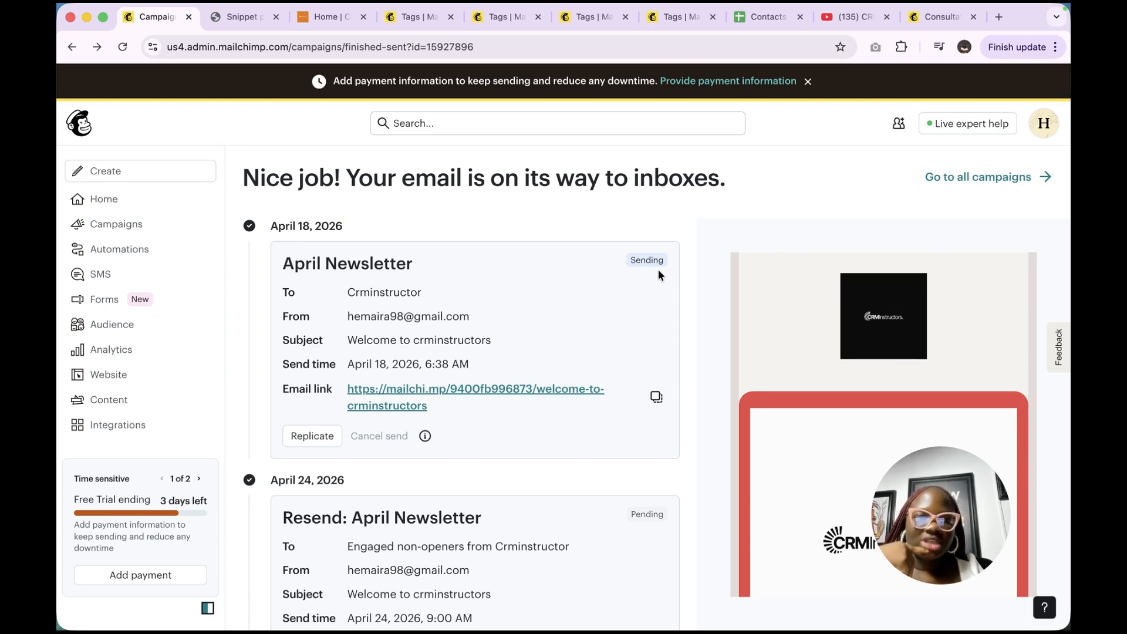
{"action": "left_click", "coordinate": [982, 178]}
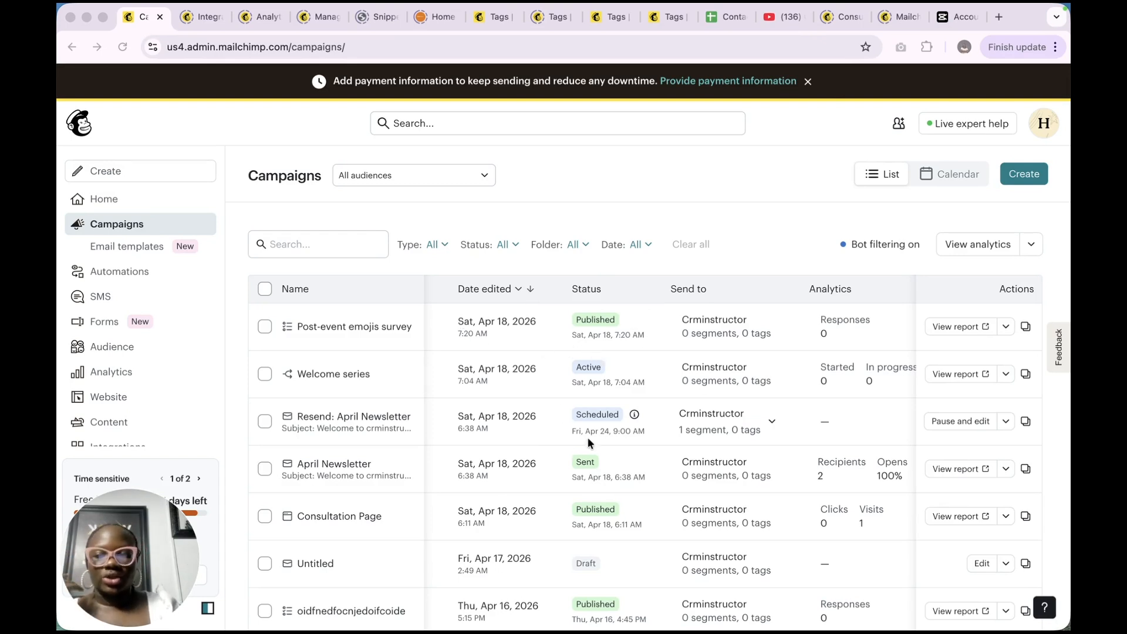
Filter campaigns by the Crminstructor audience, then by Email Marketing Leads, which returns 0 results.
{"action": "scroll", "coordinate": [433, 390], "scroll_direction": "down", "scroll_amount": 1}
{"action": "scroll", "coordinate": [433, 390], "scroll_direction": "up", "scroll_amount": 1}
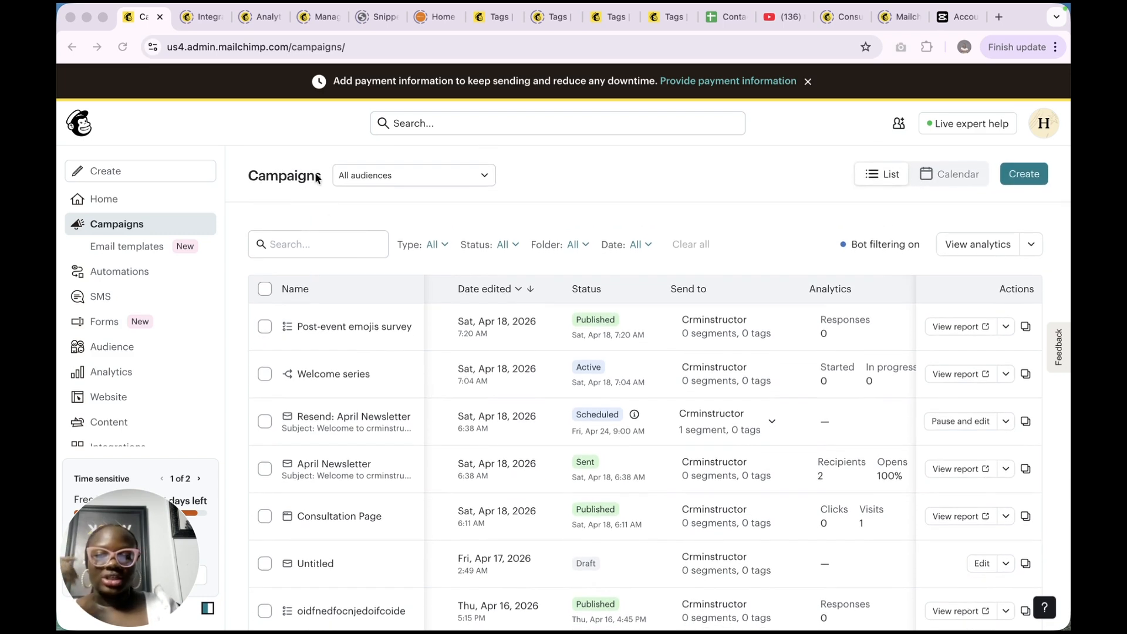
{"action": "left_click", "coordinate": [405, 177]}
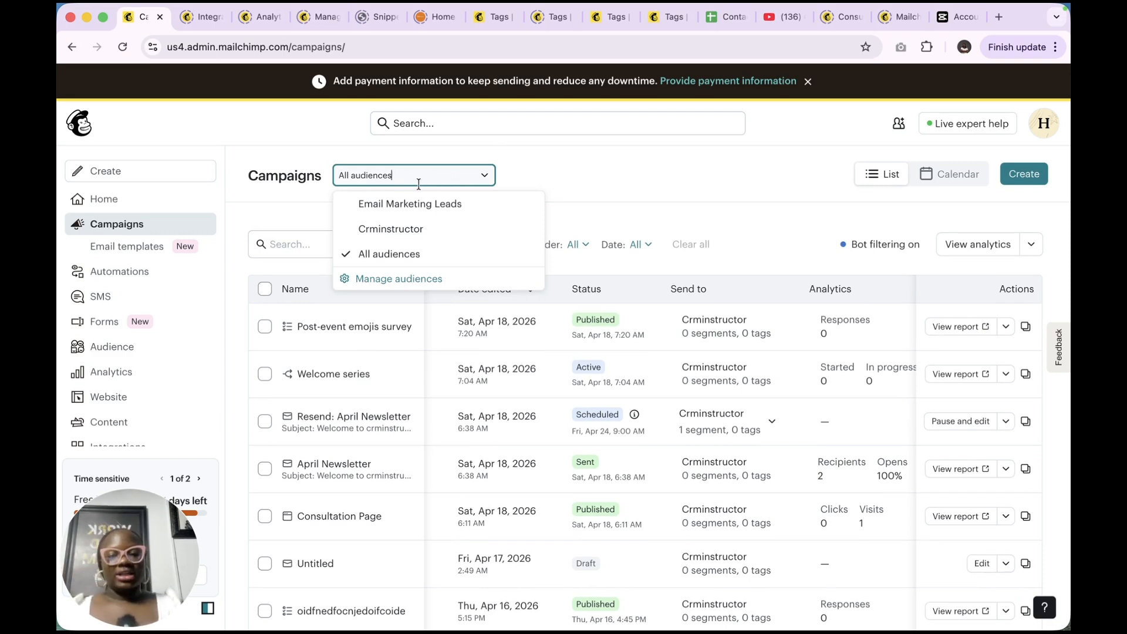
{"action": "left_click", "coordinate": [416, 232]}
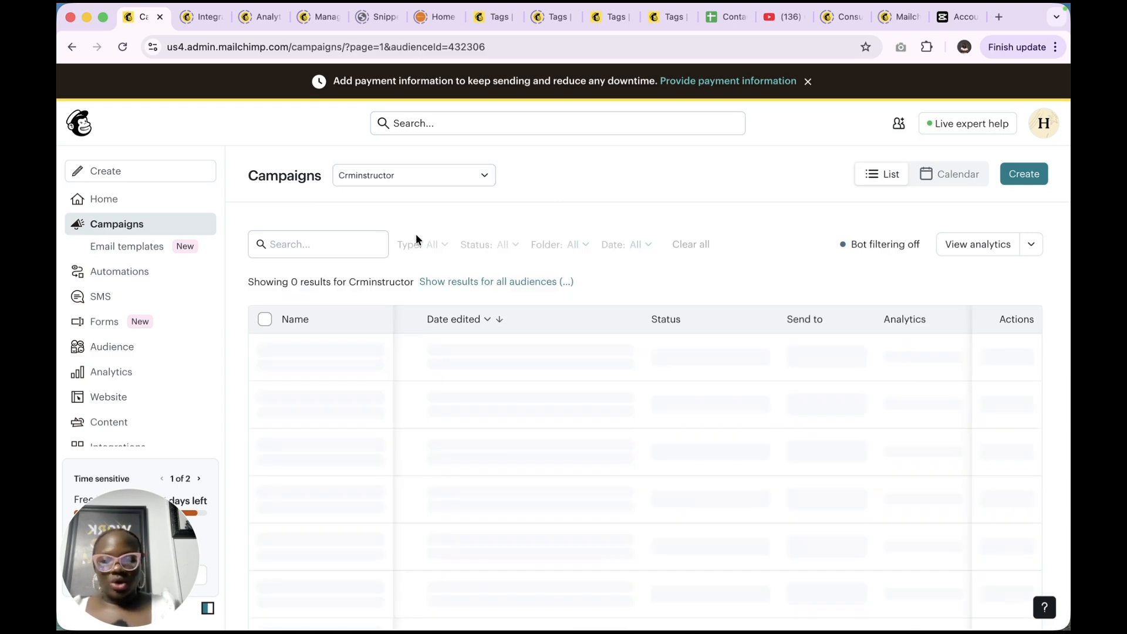
{"action": "left_click", "coordinate": [407, 177]}
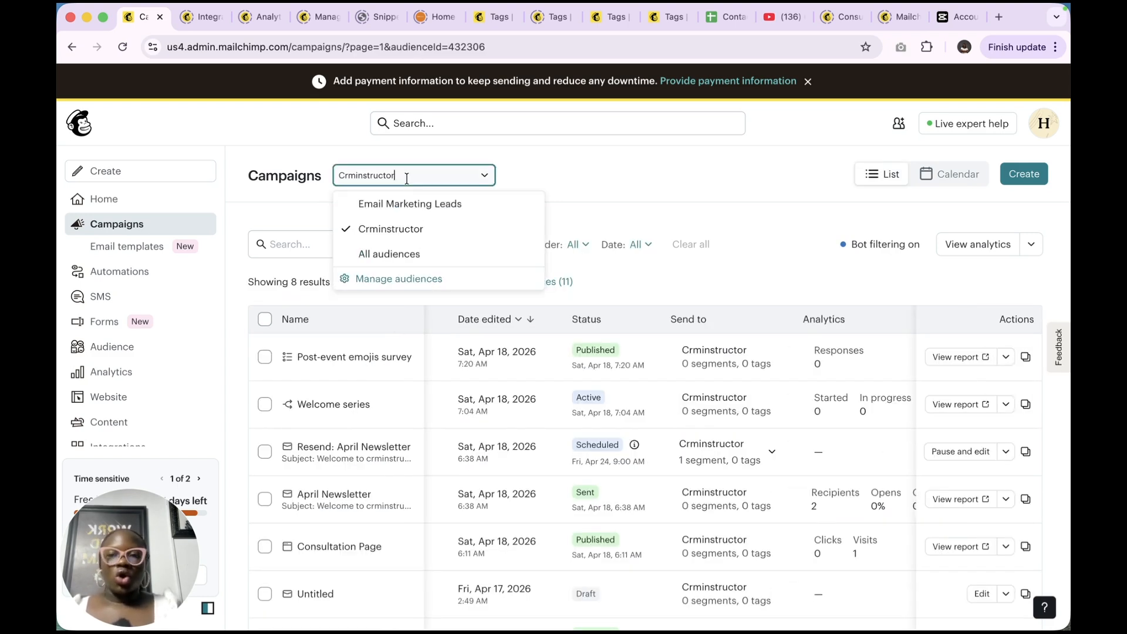
{"action": "left_click", "coordinate": [403, 202]}
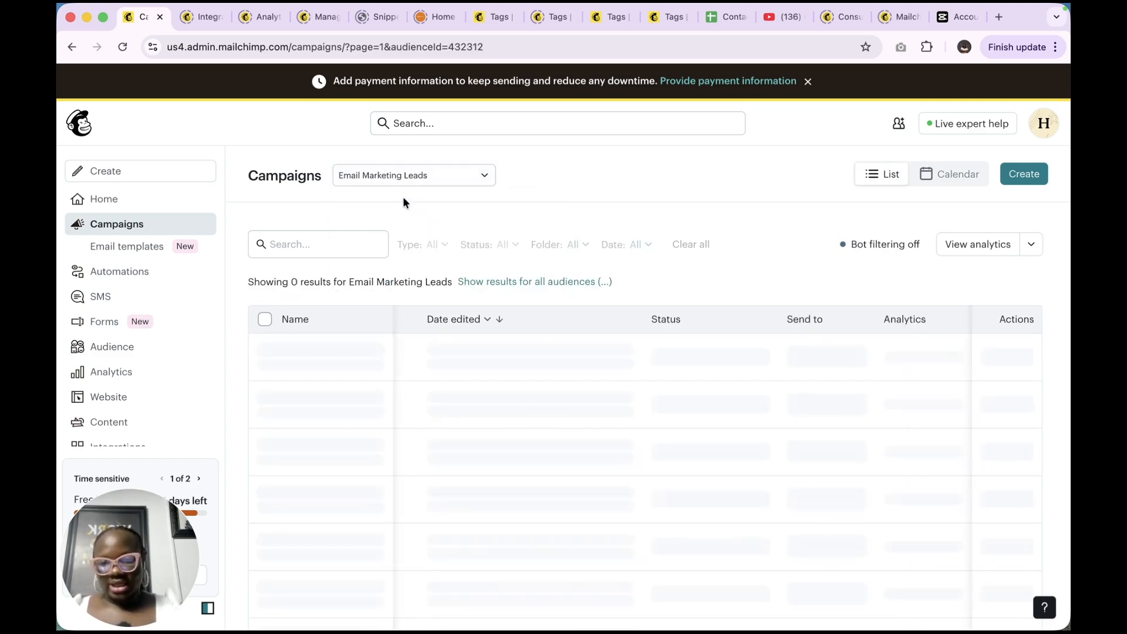